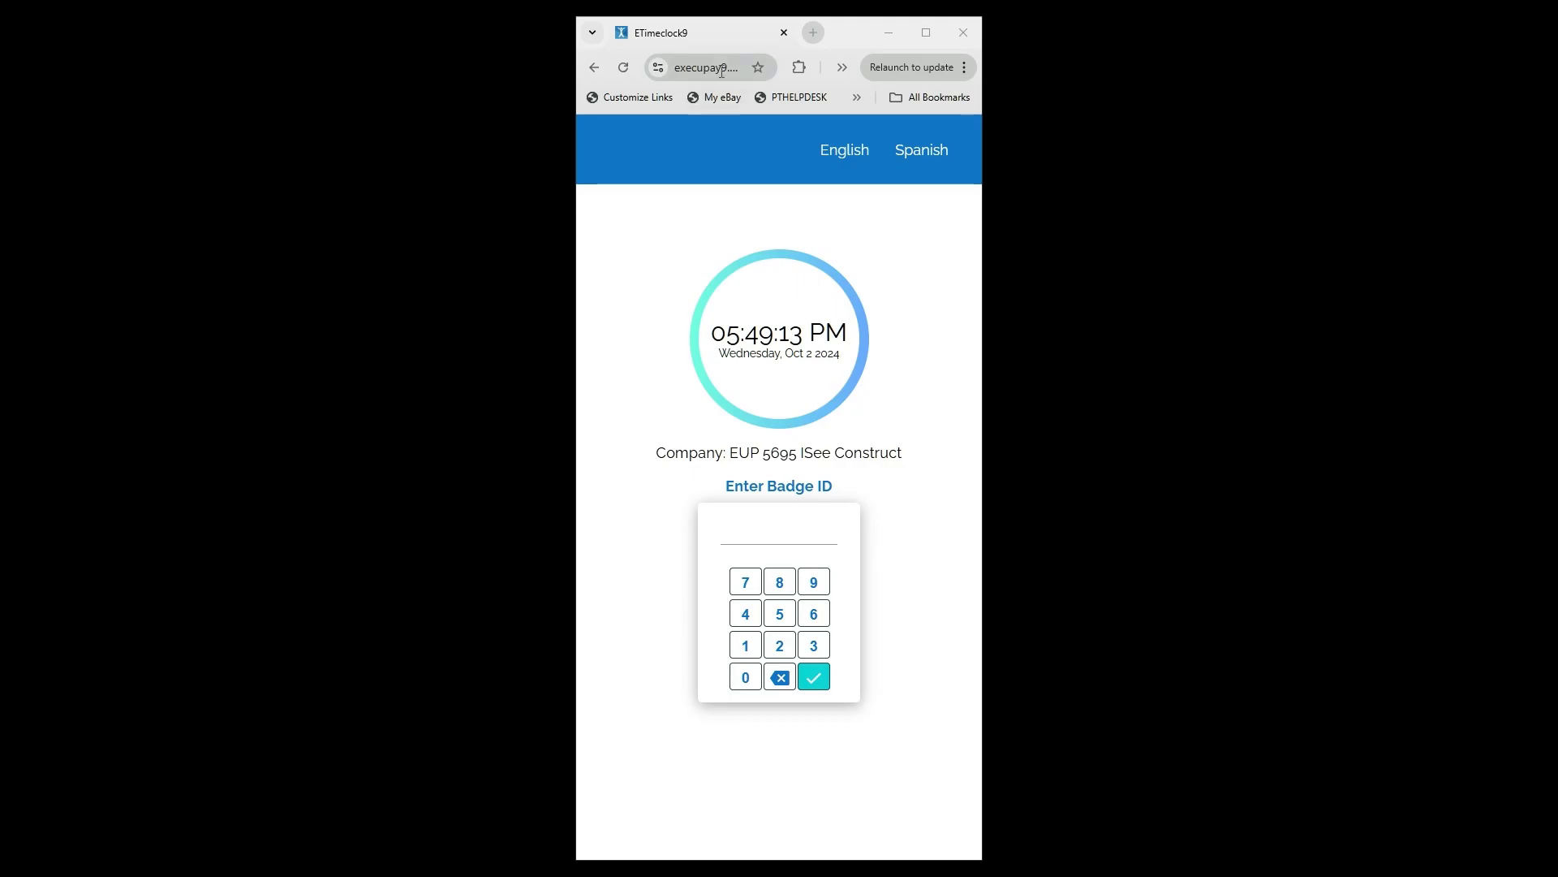
Sign in to the time clock by entering the employee's badge ID
click(679, 67)
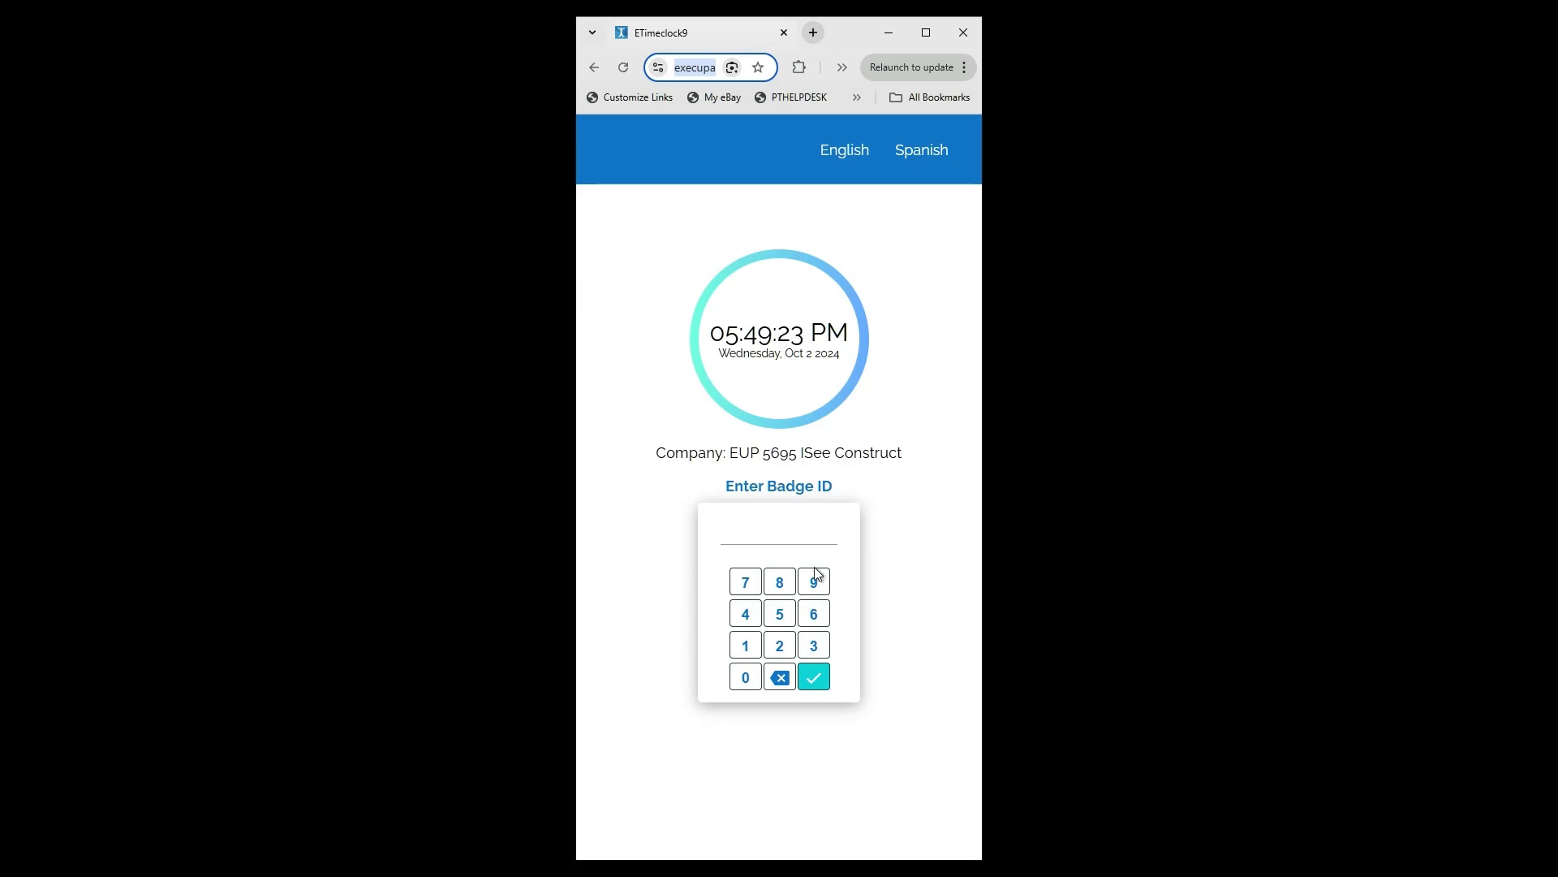
click(744, 650)
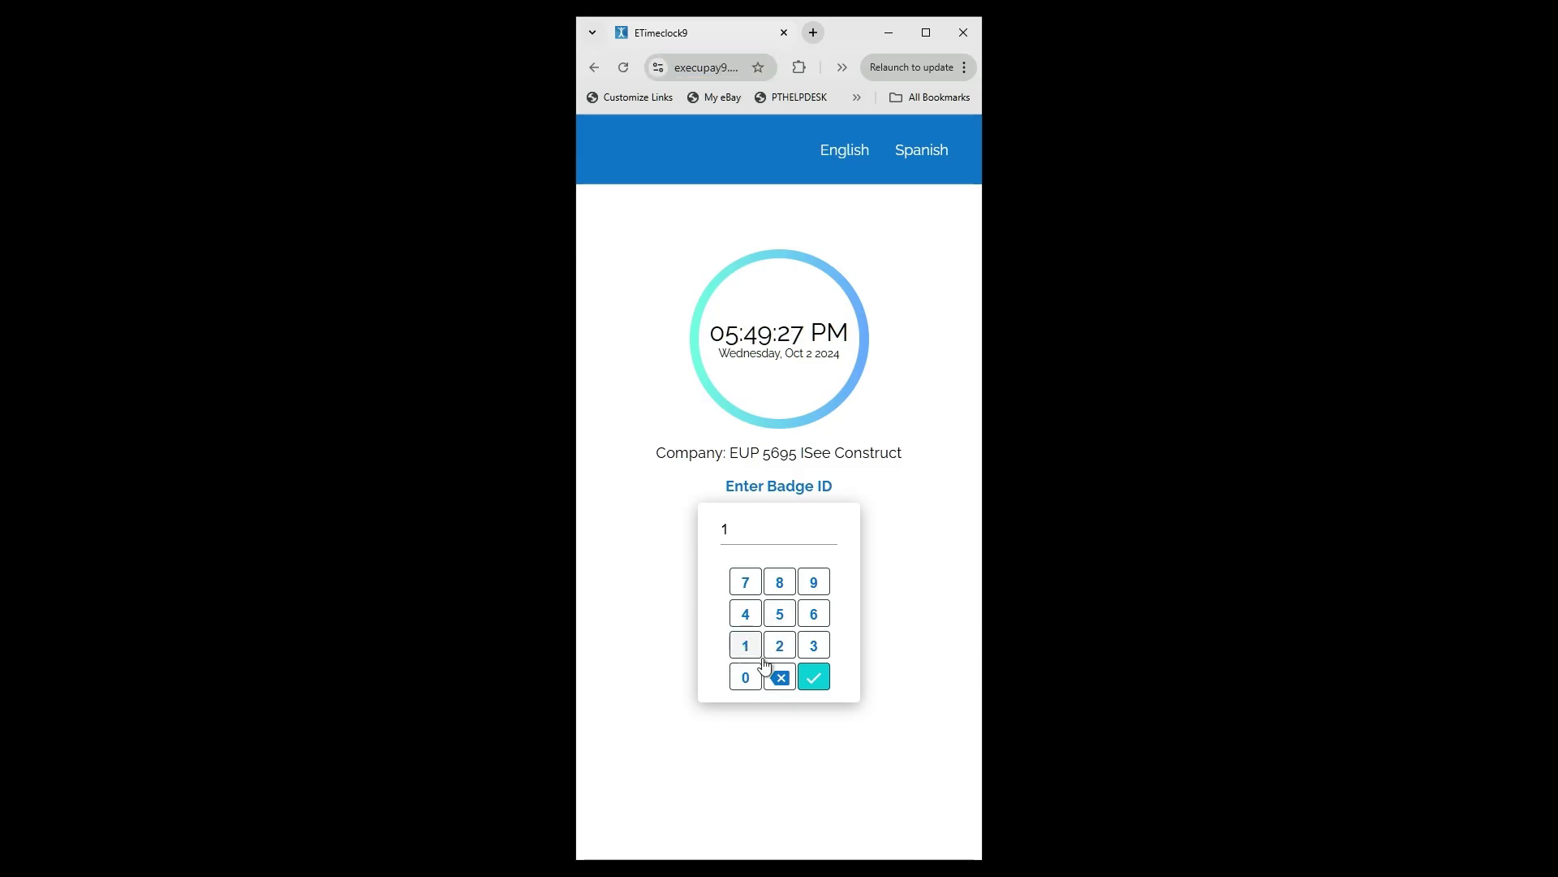
click(812, 681)
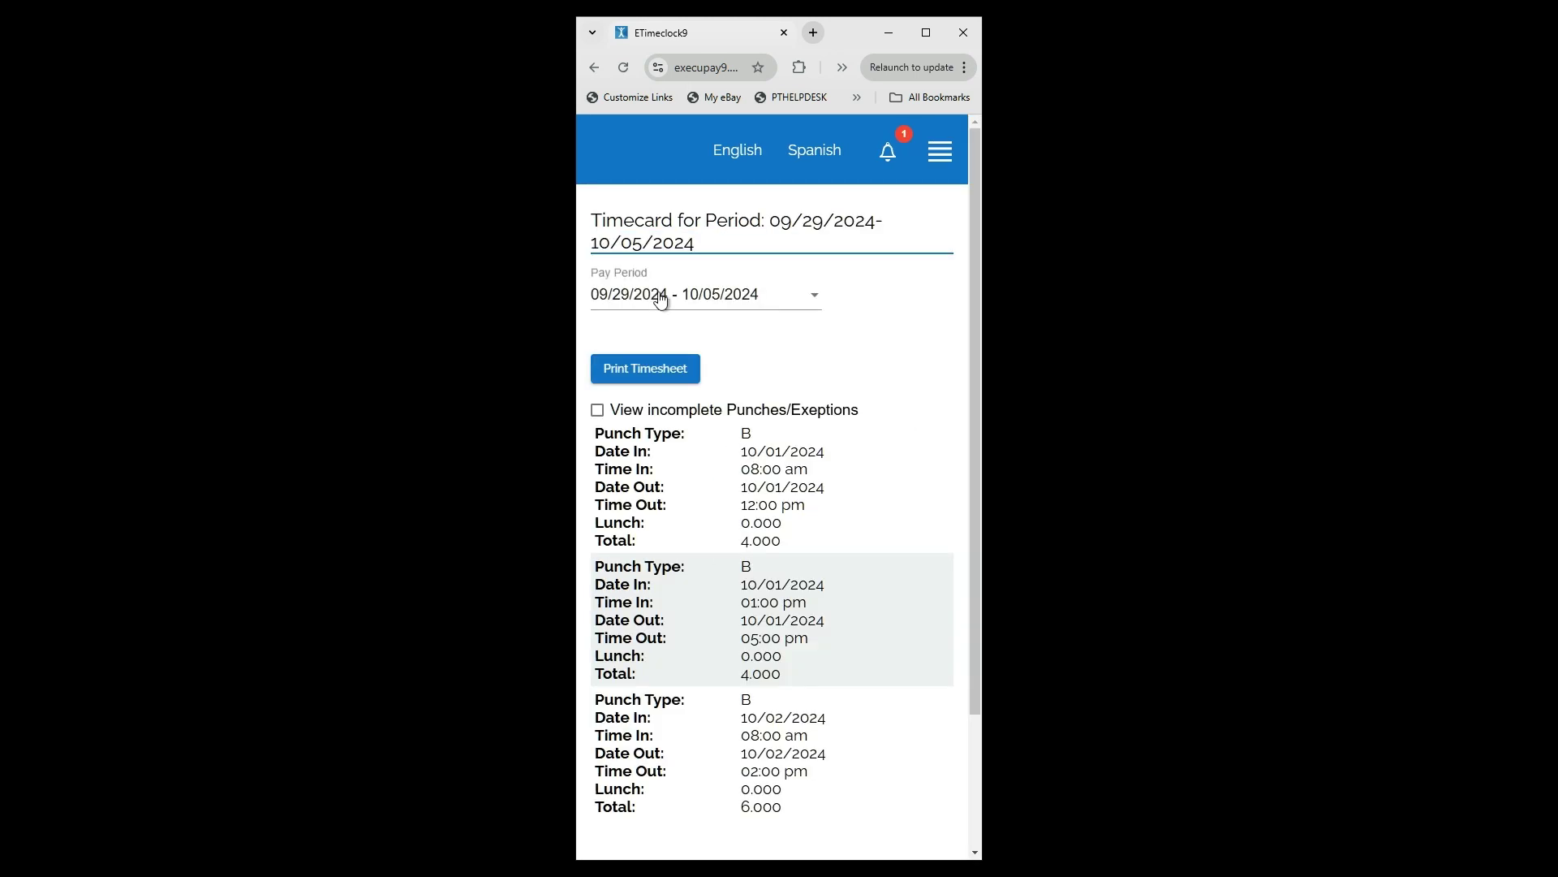
Select the 09/29/2024 - 10/05/2024 pay period and examine its punches with the Total and Week 1 hour summaries
click(799, 300)
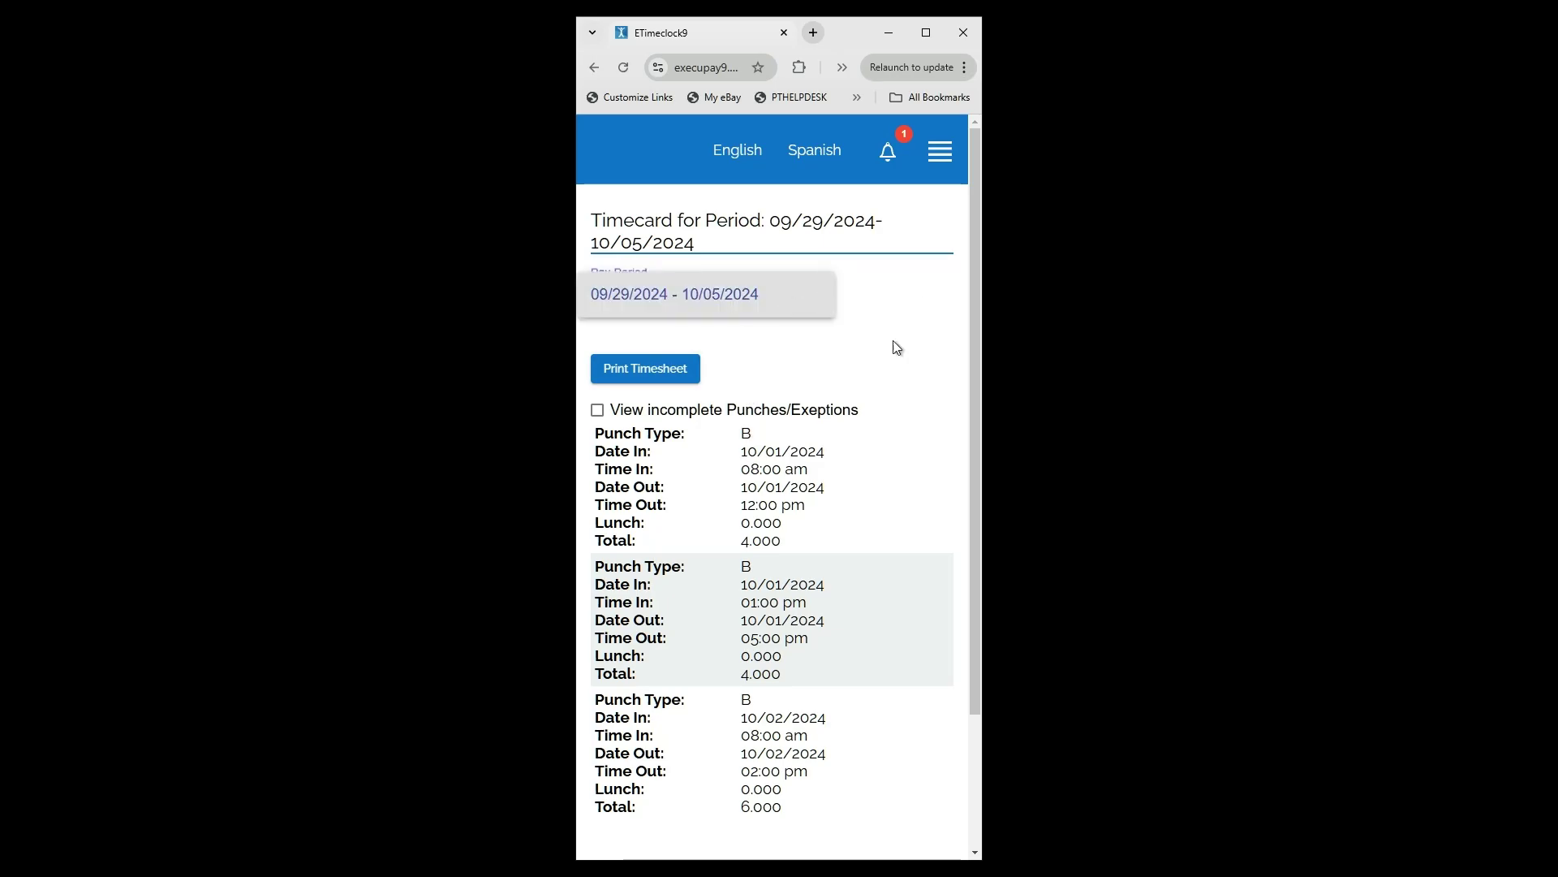
click(784, 297)
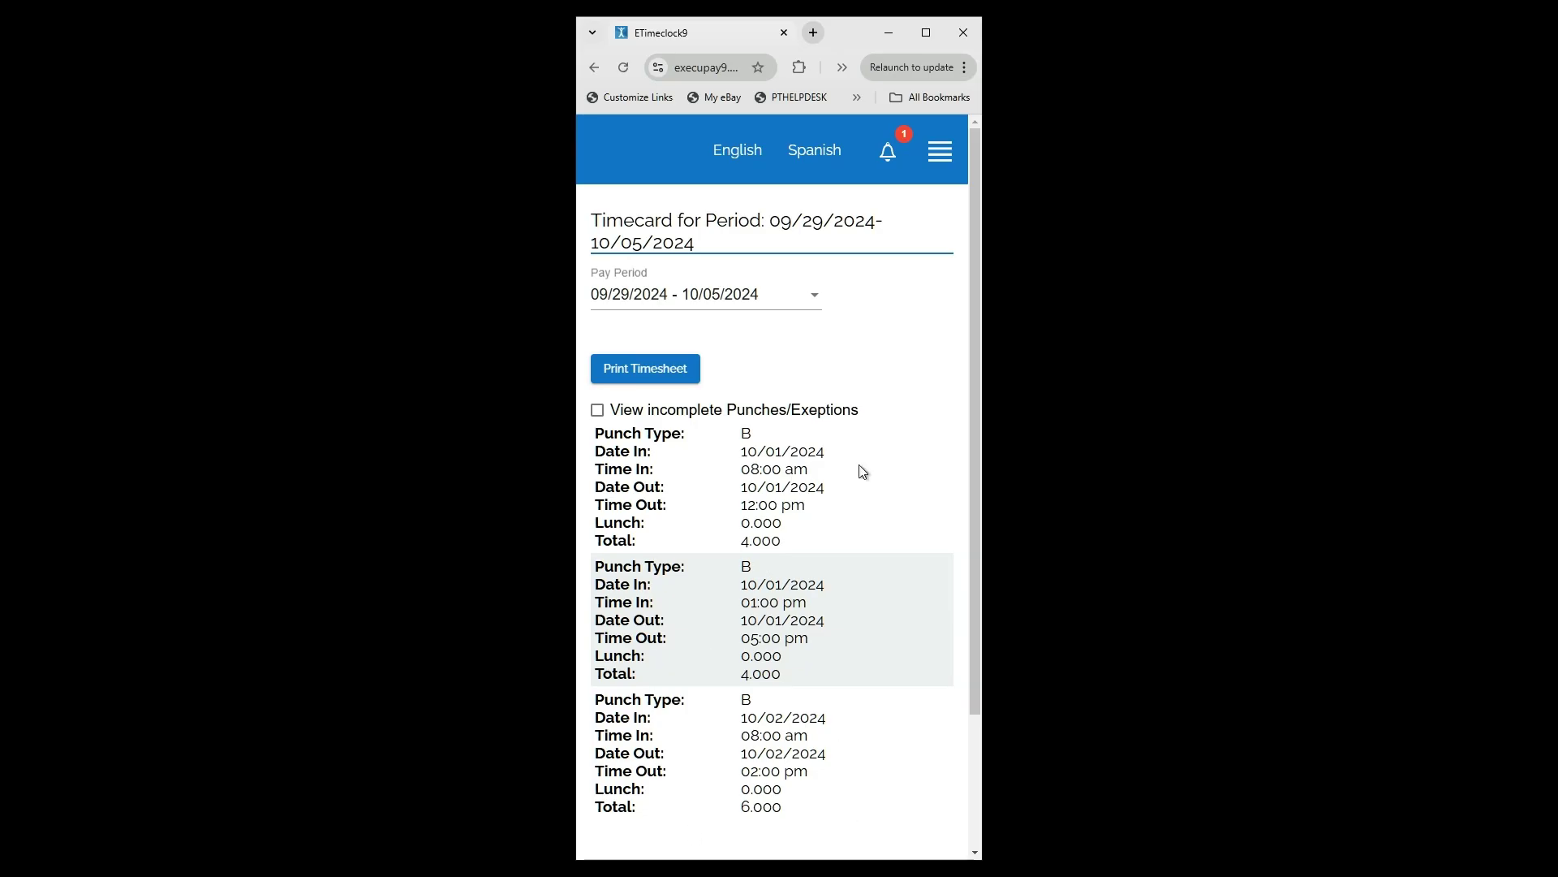
scroll(862, 472, down, 2)
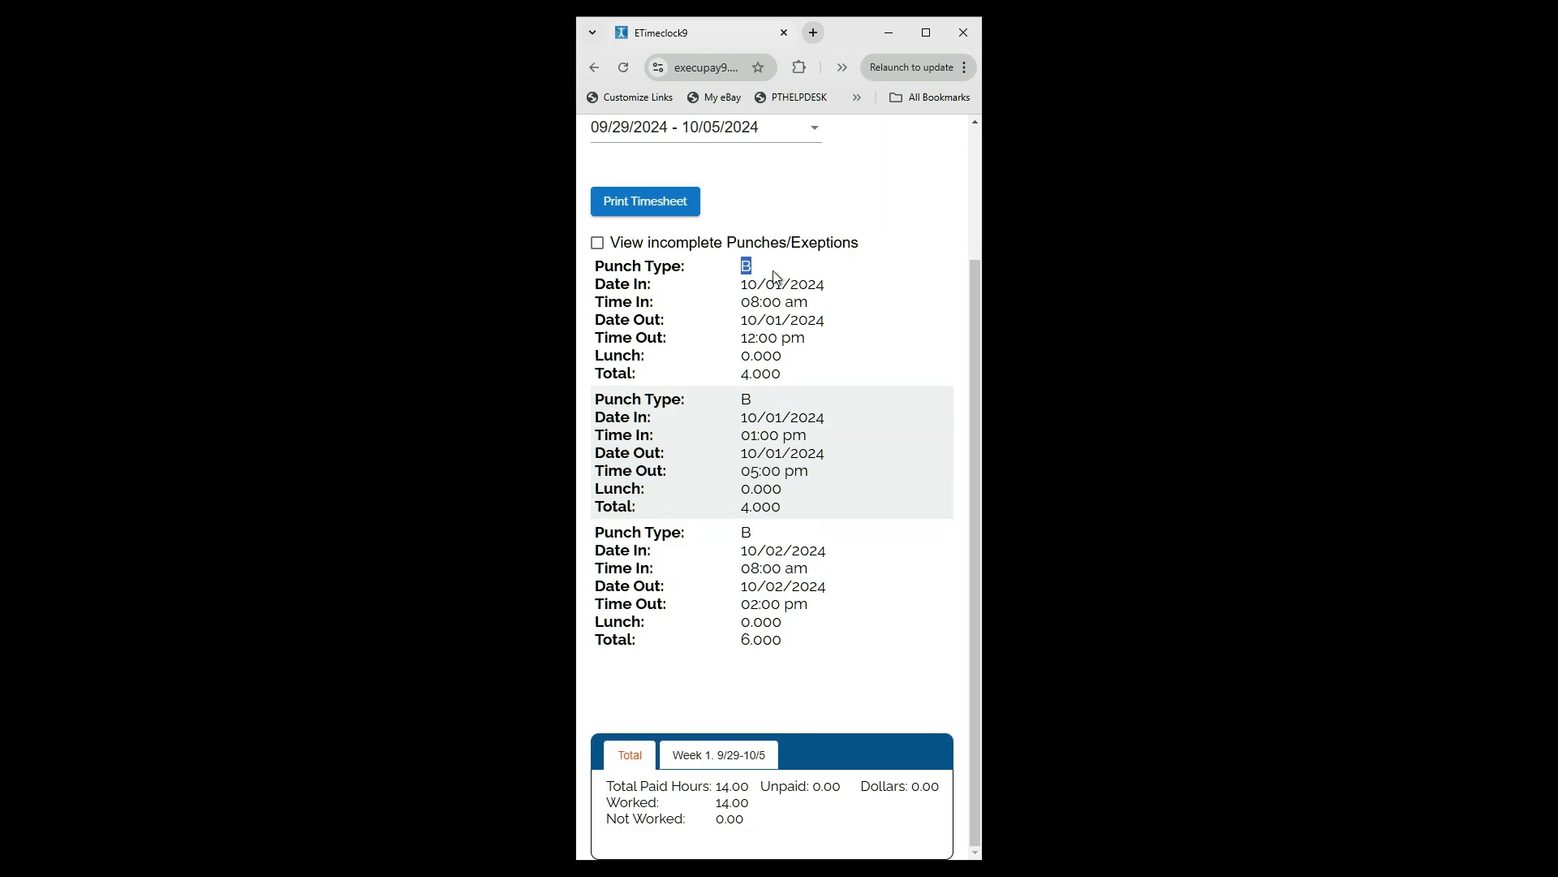
drag(749, 375, 743, 374)
click(715, 762)
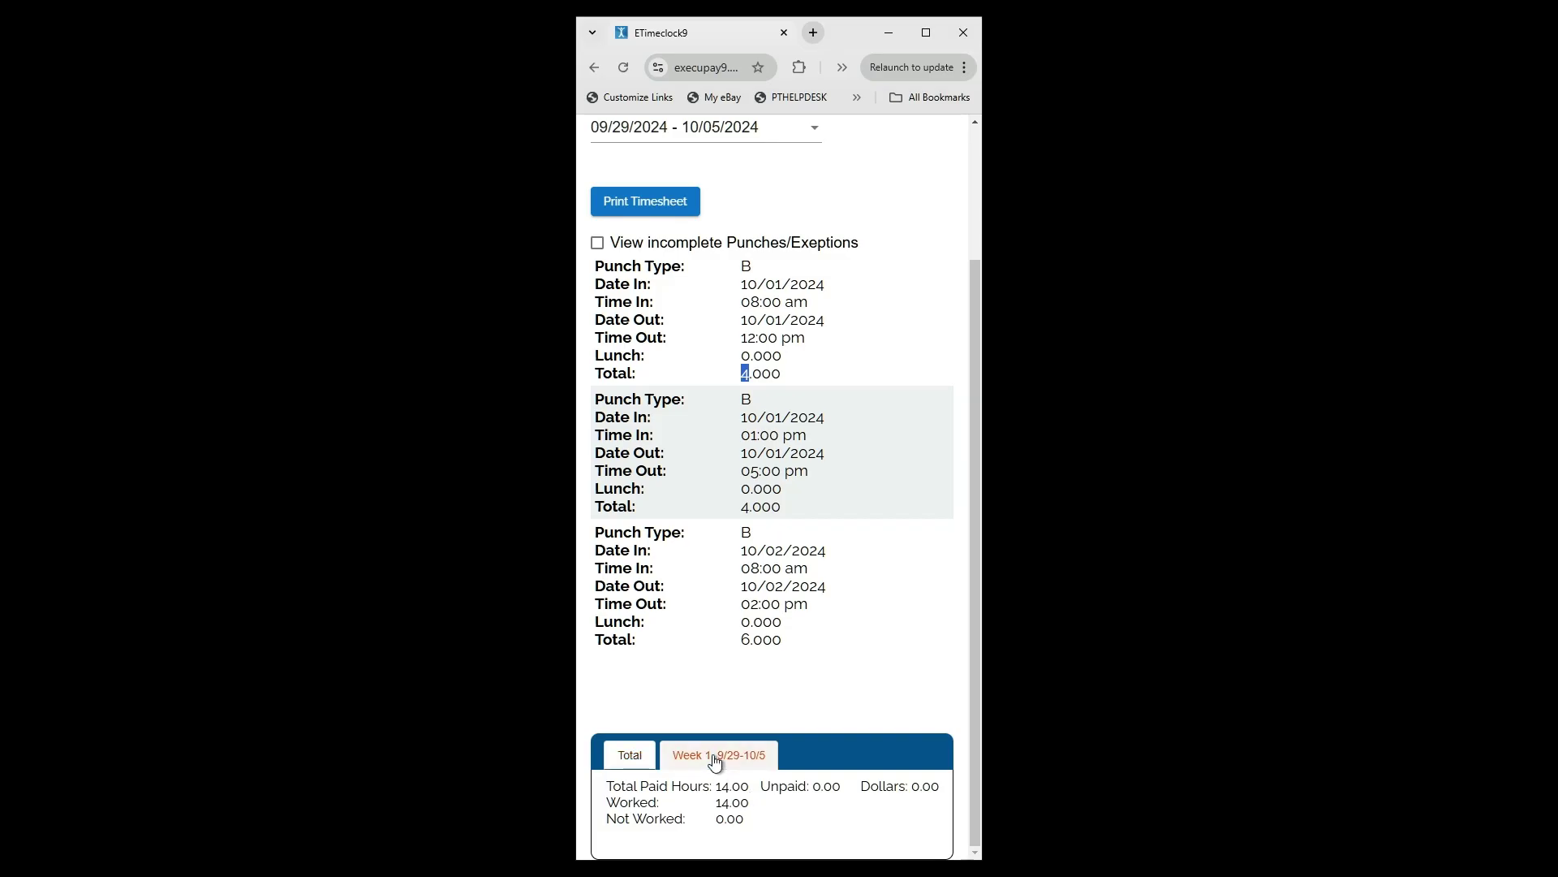
click(618, 758)
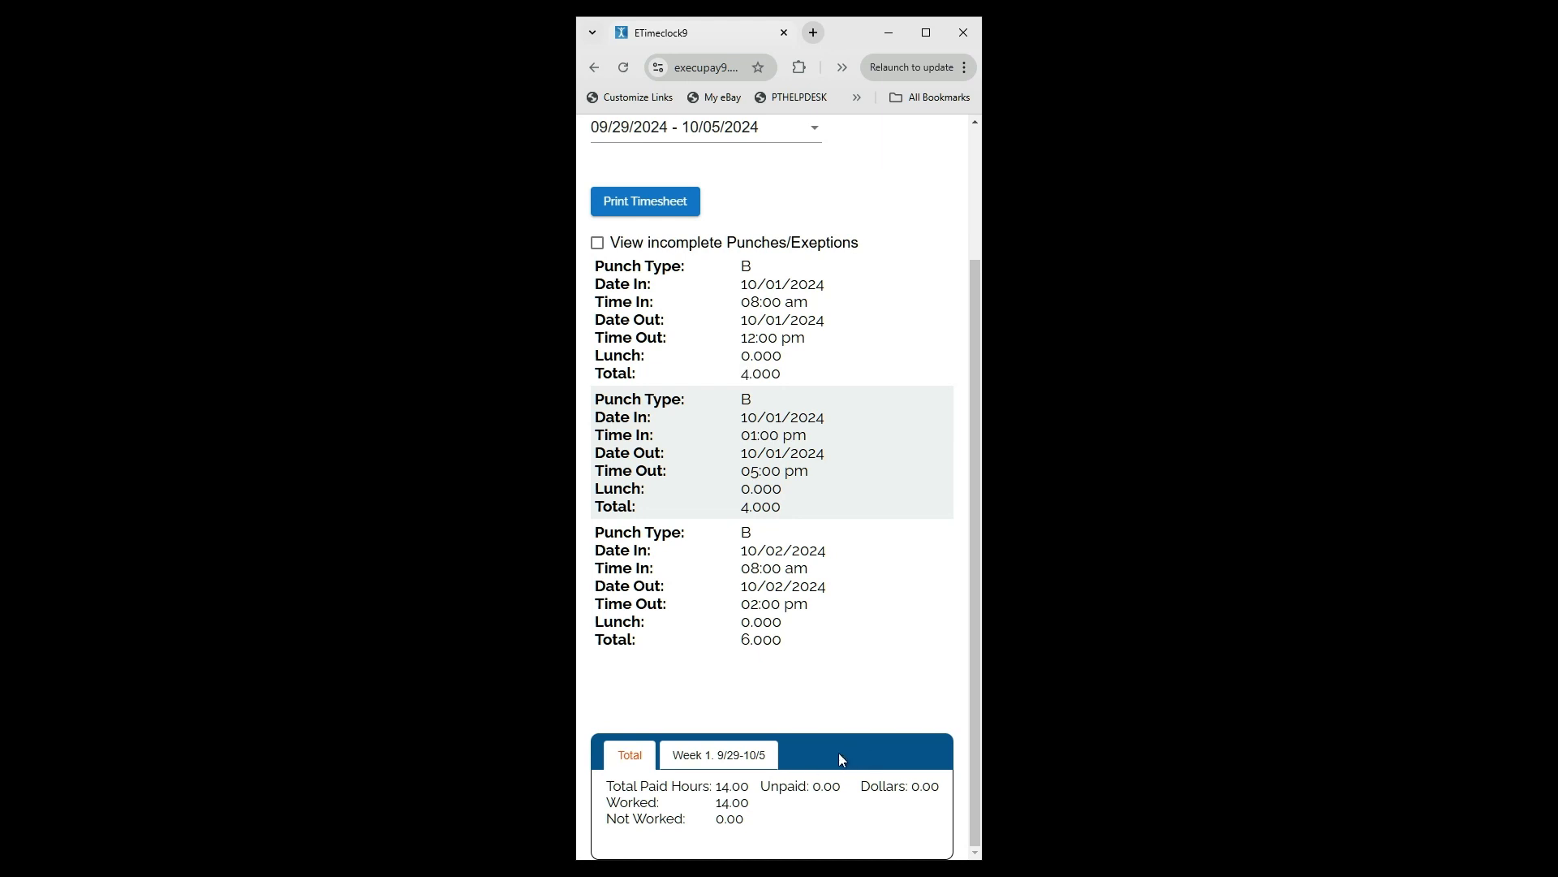
click(714, 757)
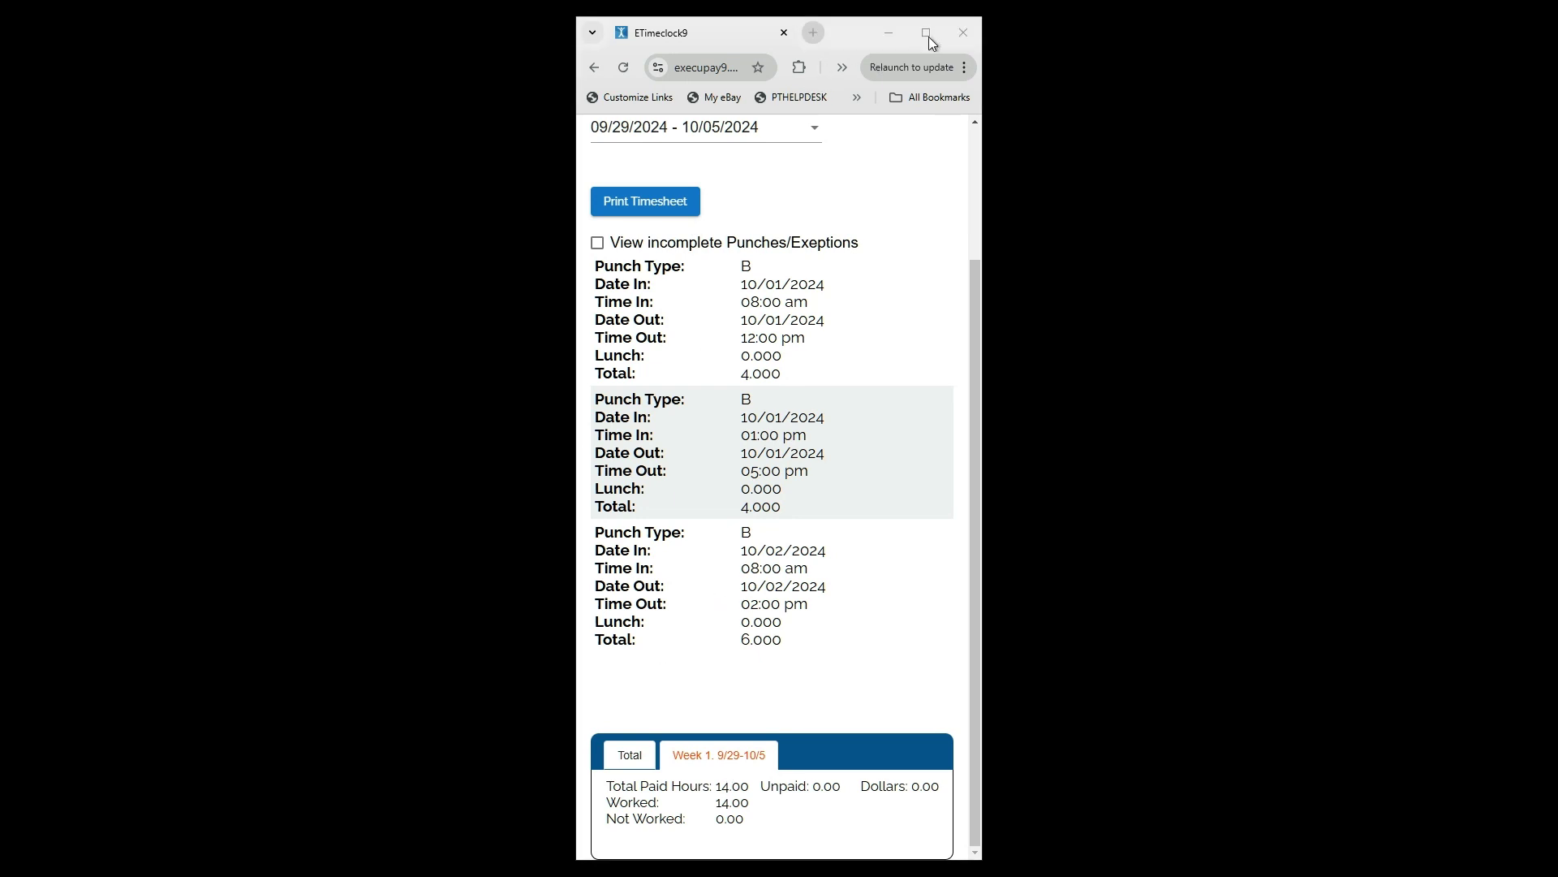
Open the printable timesheet, examine its full width, and return to the timecard
click(623, 209)
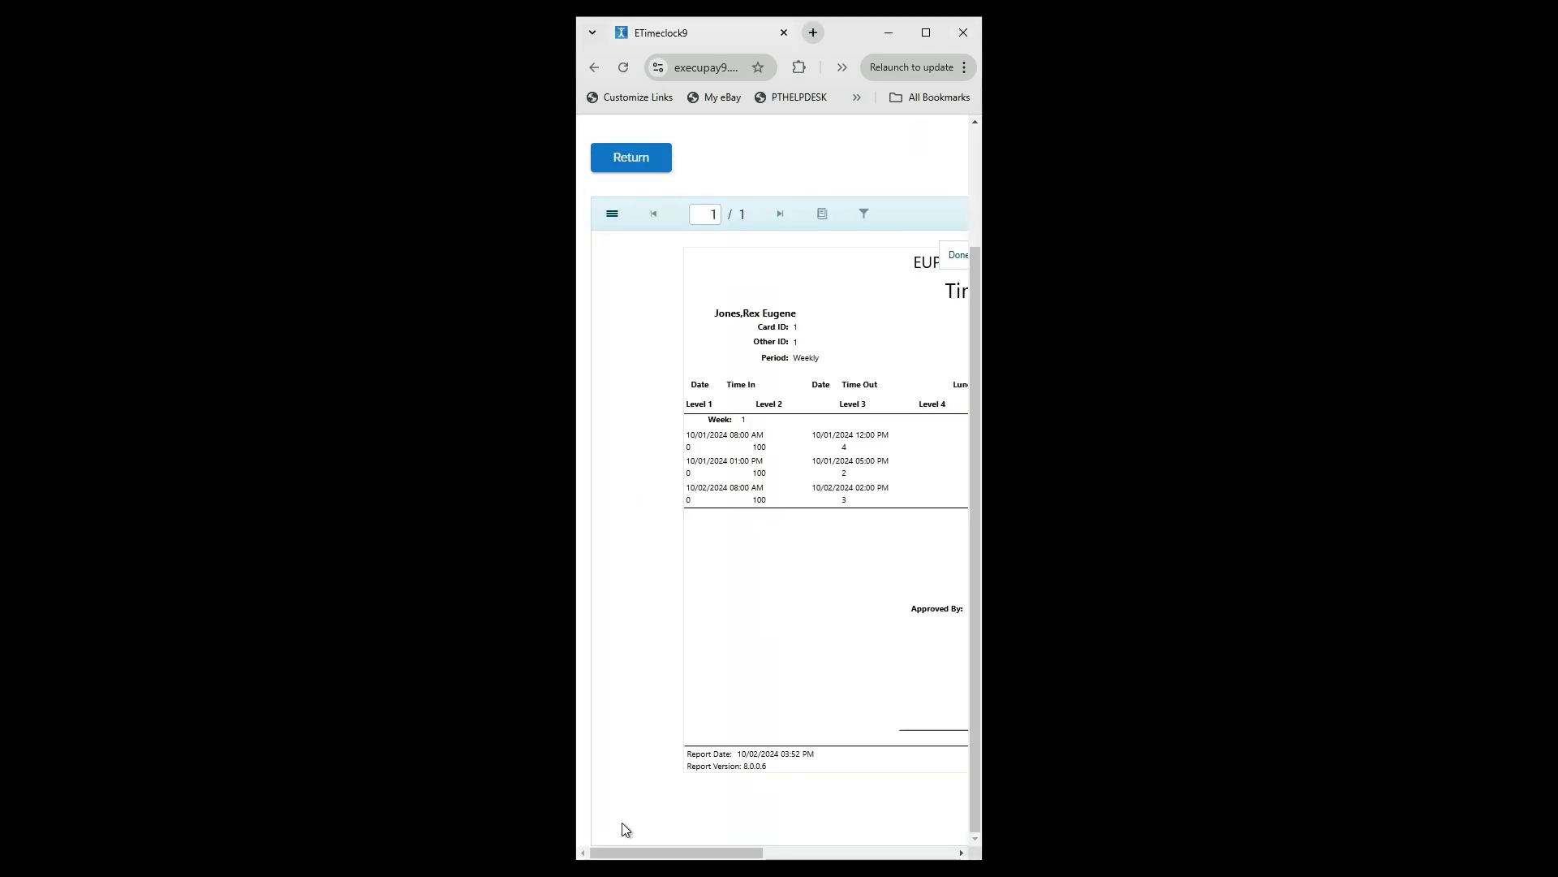
drag(623, 854, 654, 855)
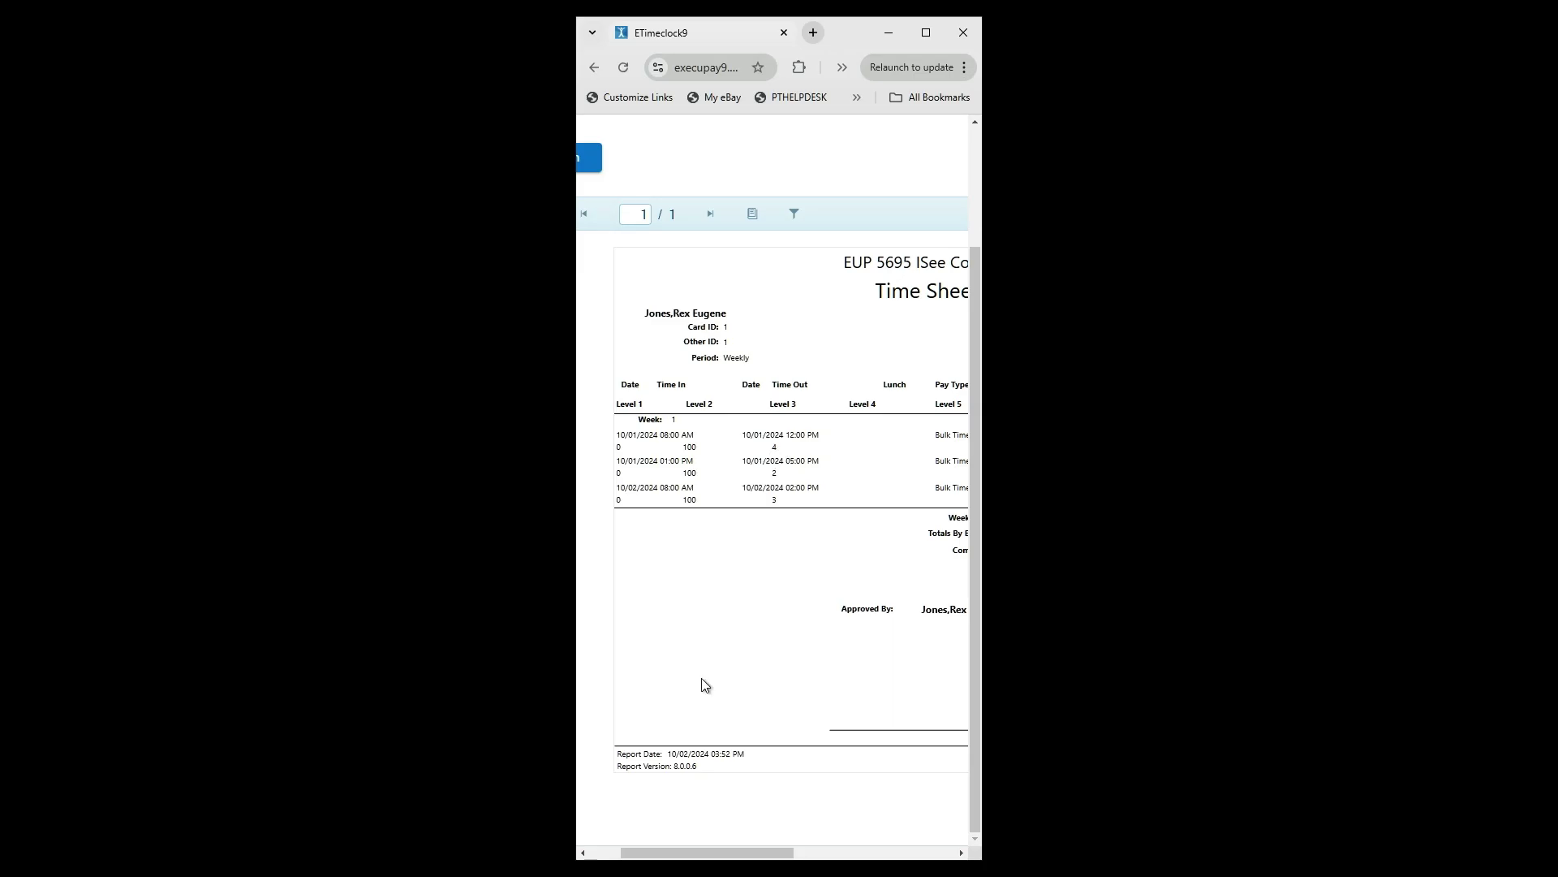
drag(651, 848, 753, 840)
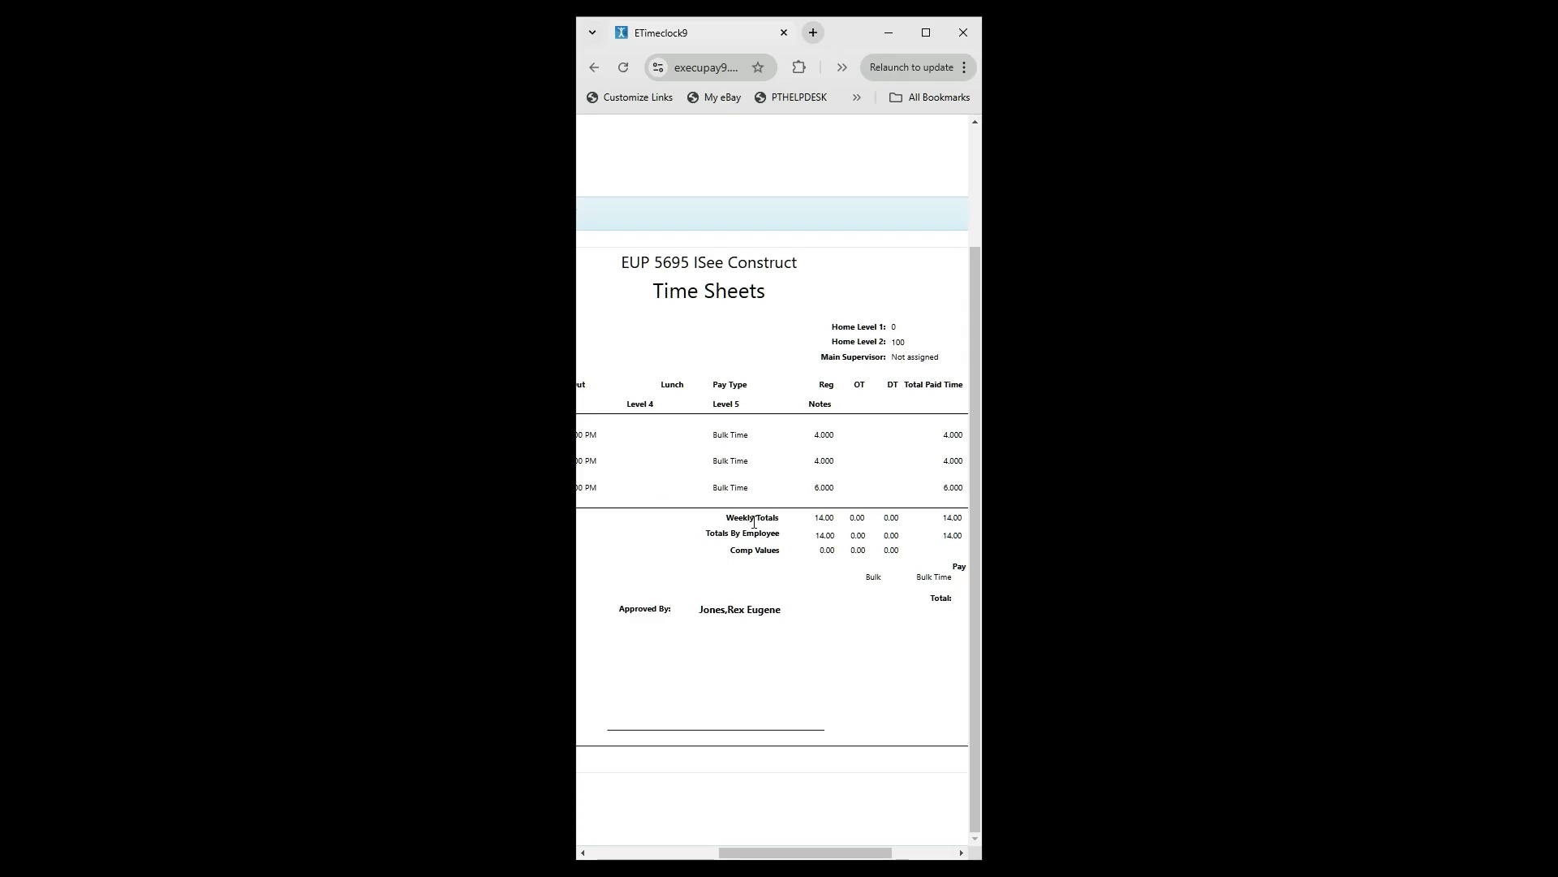
drag(776, 853, 646, 853)
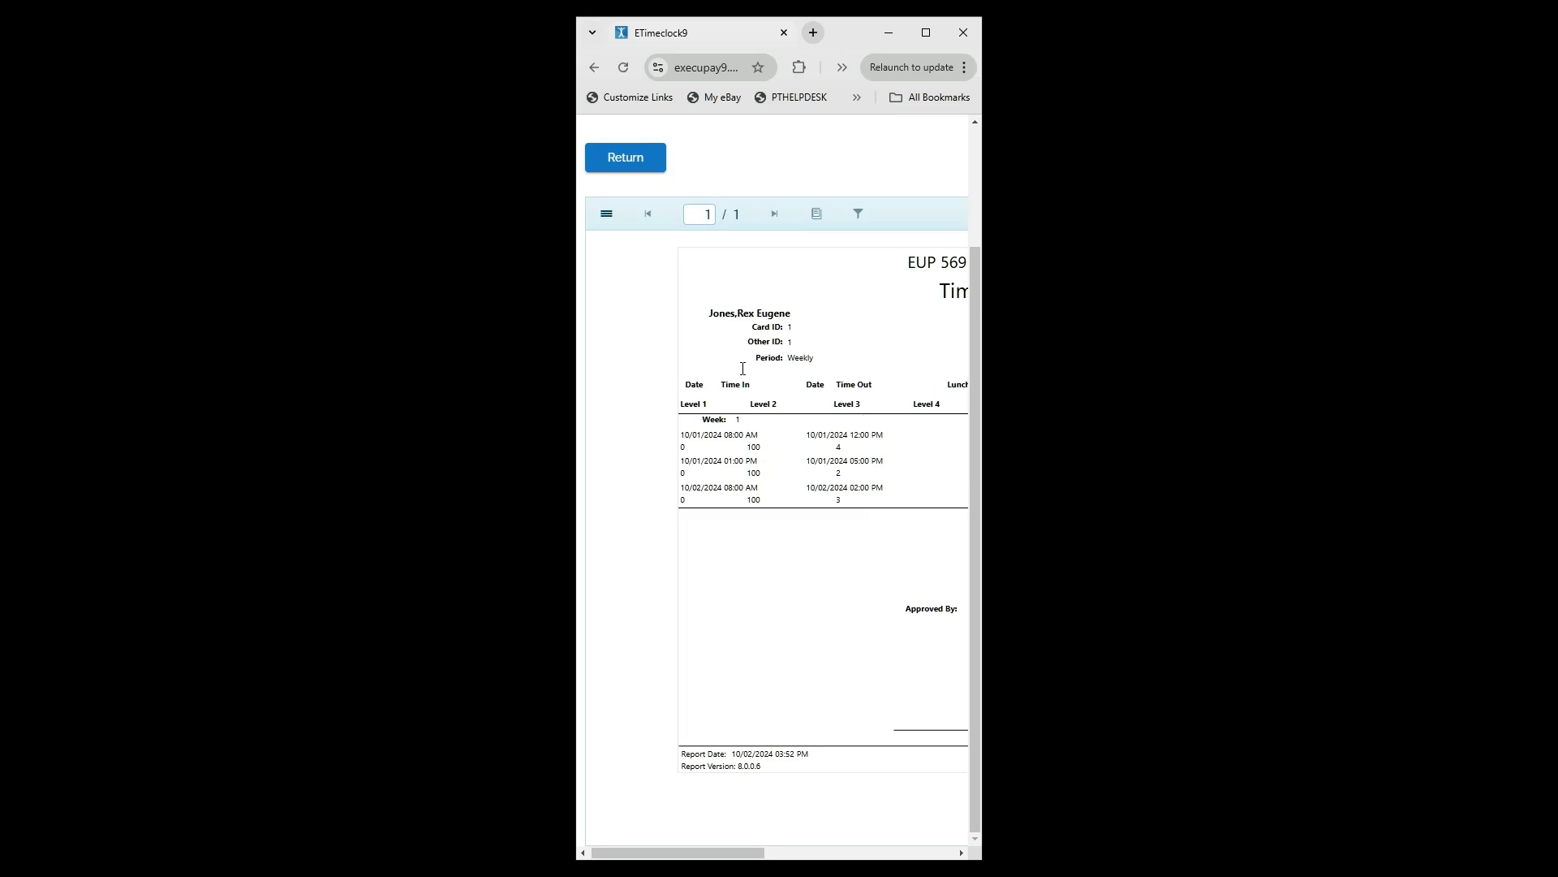
click(631, 165)
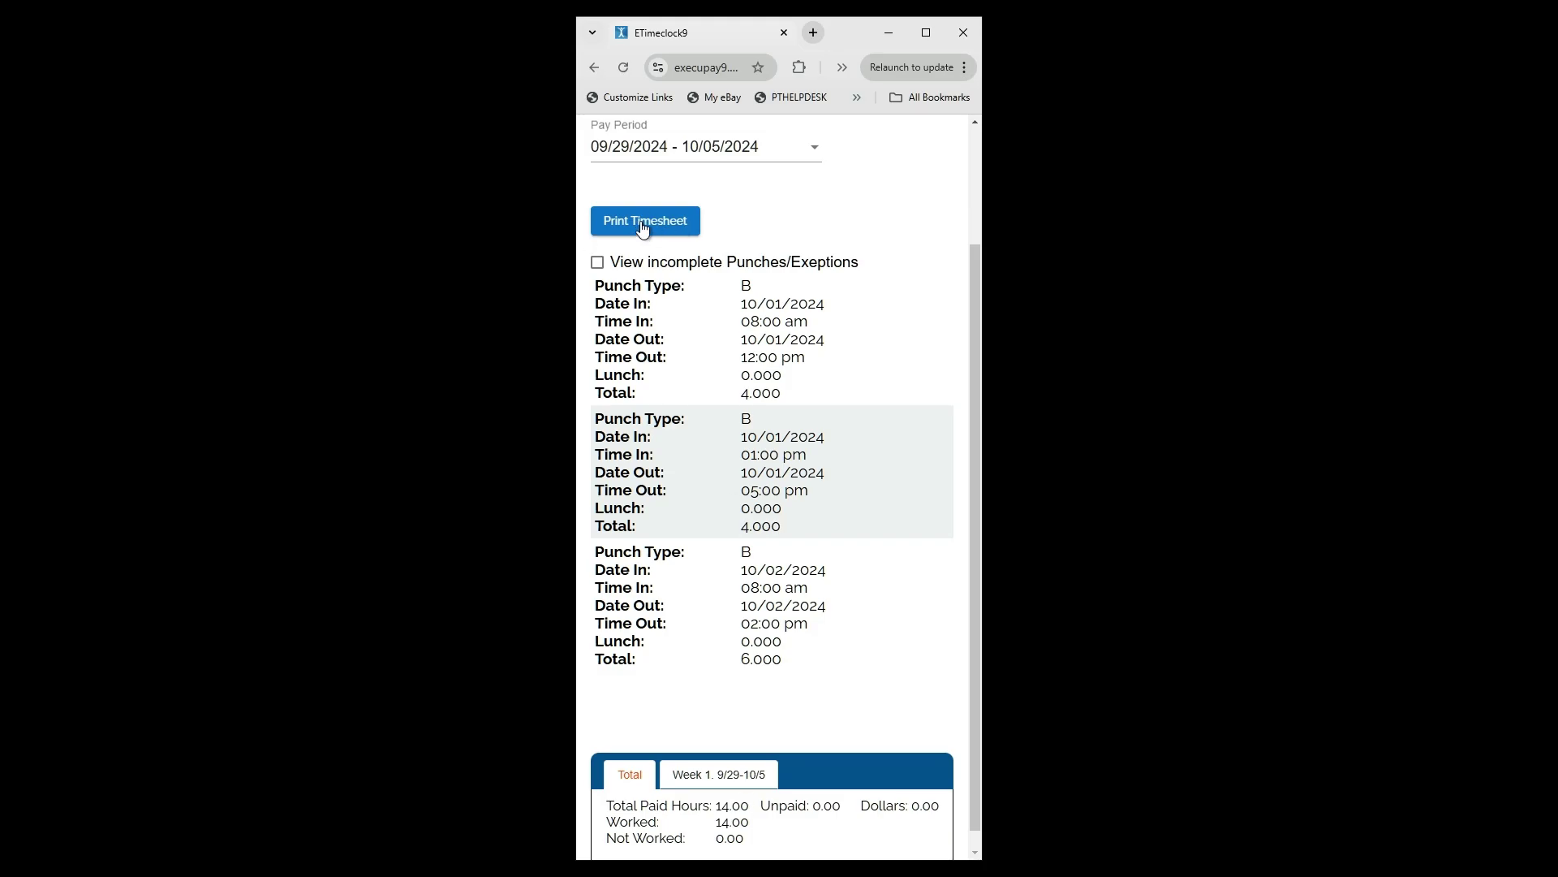
Go to the Timesheet Entry page
scroll(778, 511, up, 2)
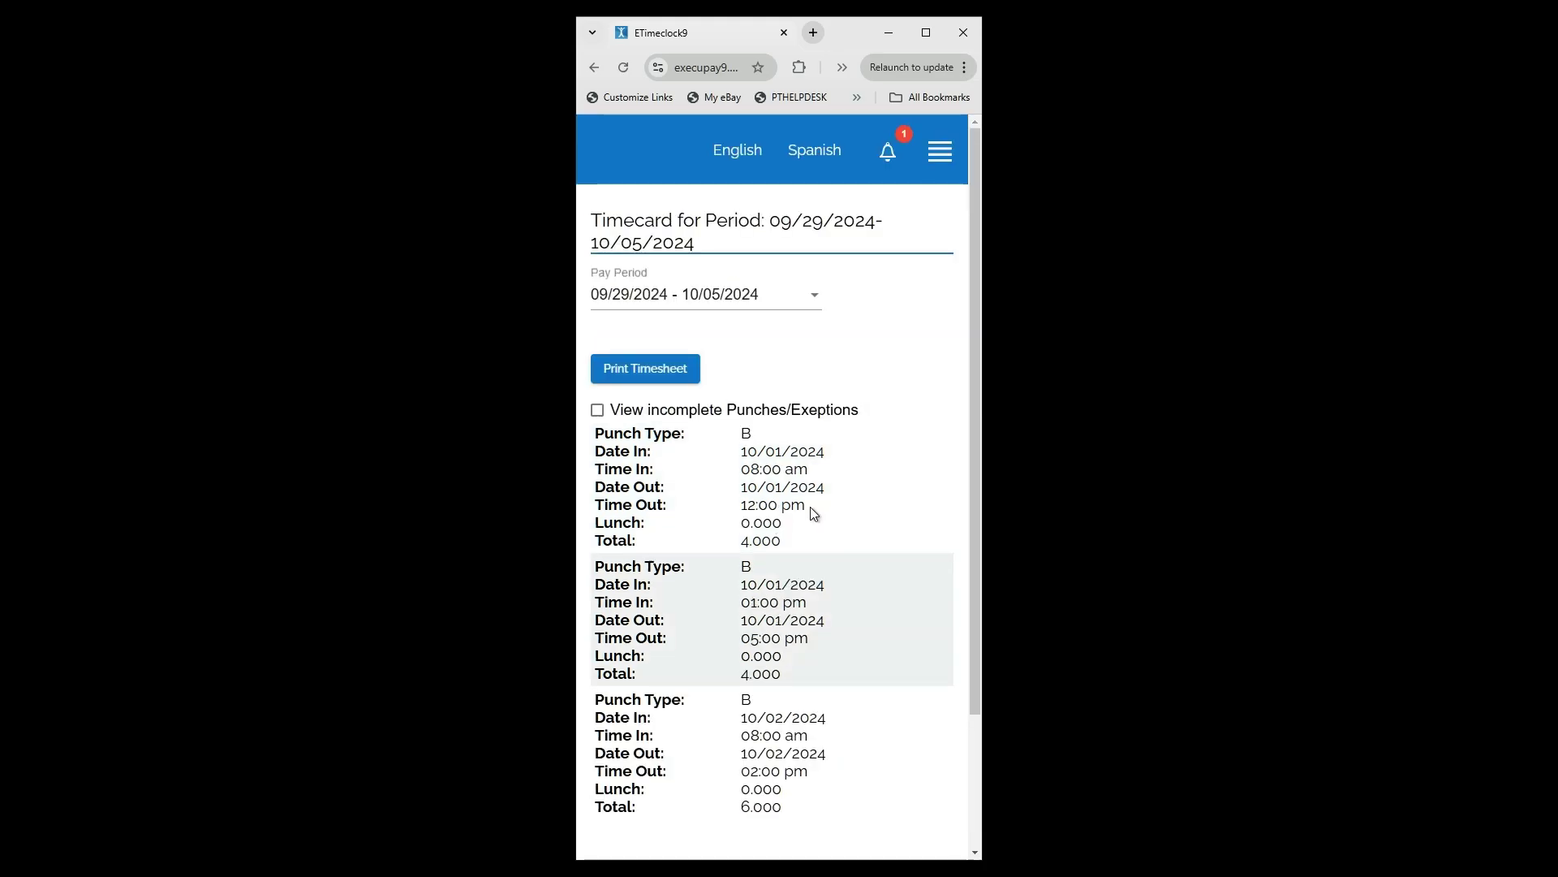
click(938, 160)
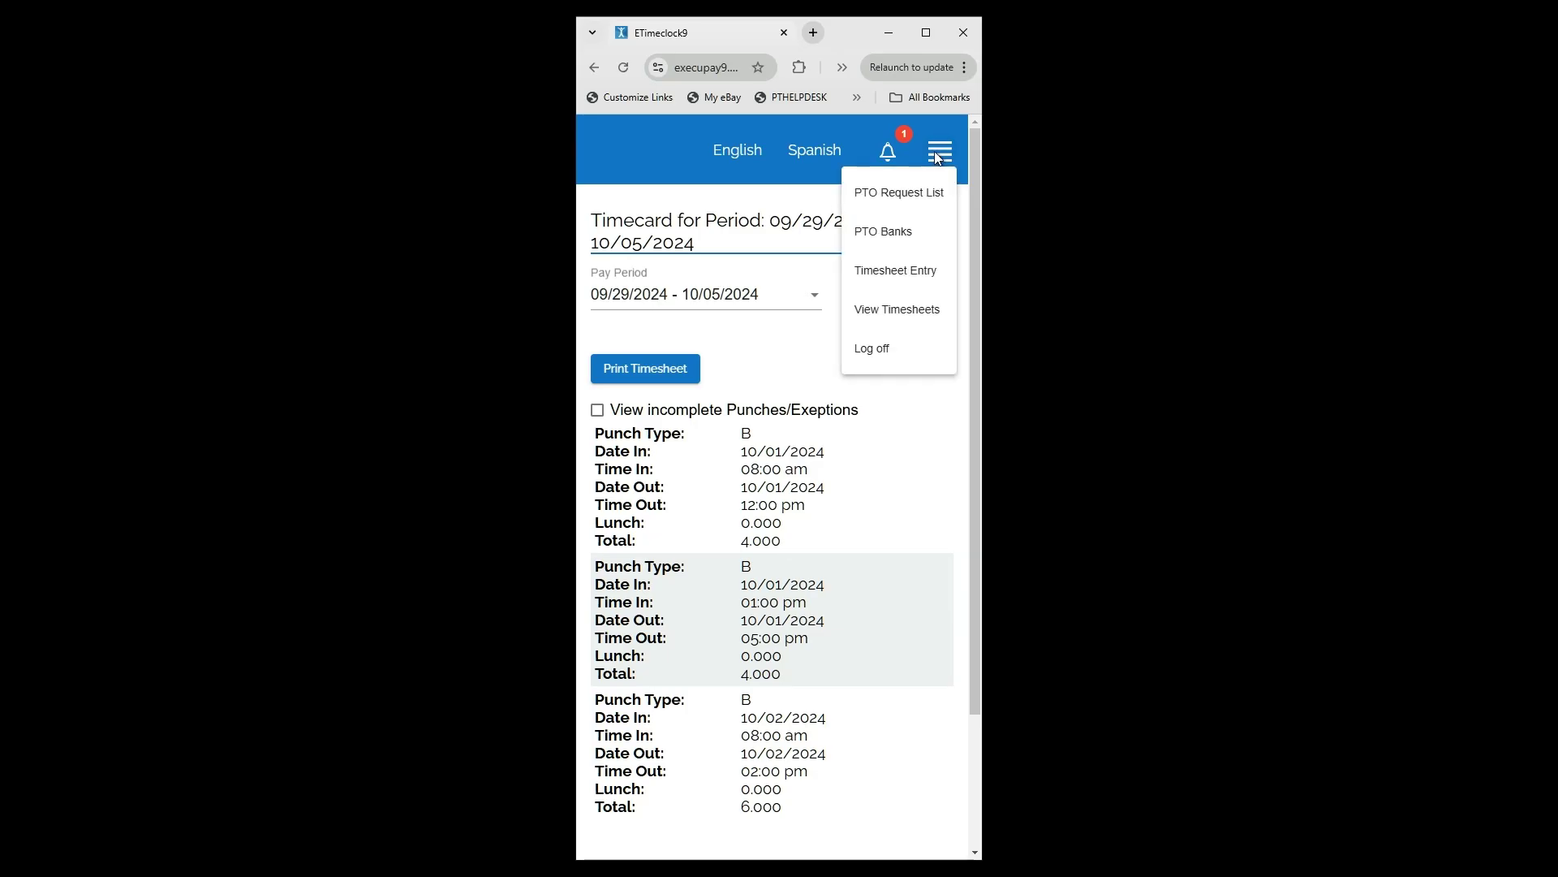
click(886, 278)
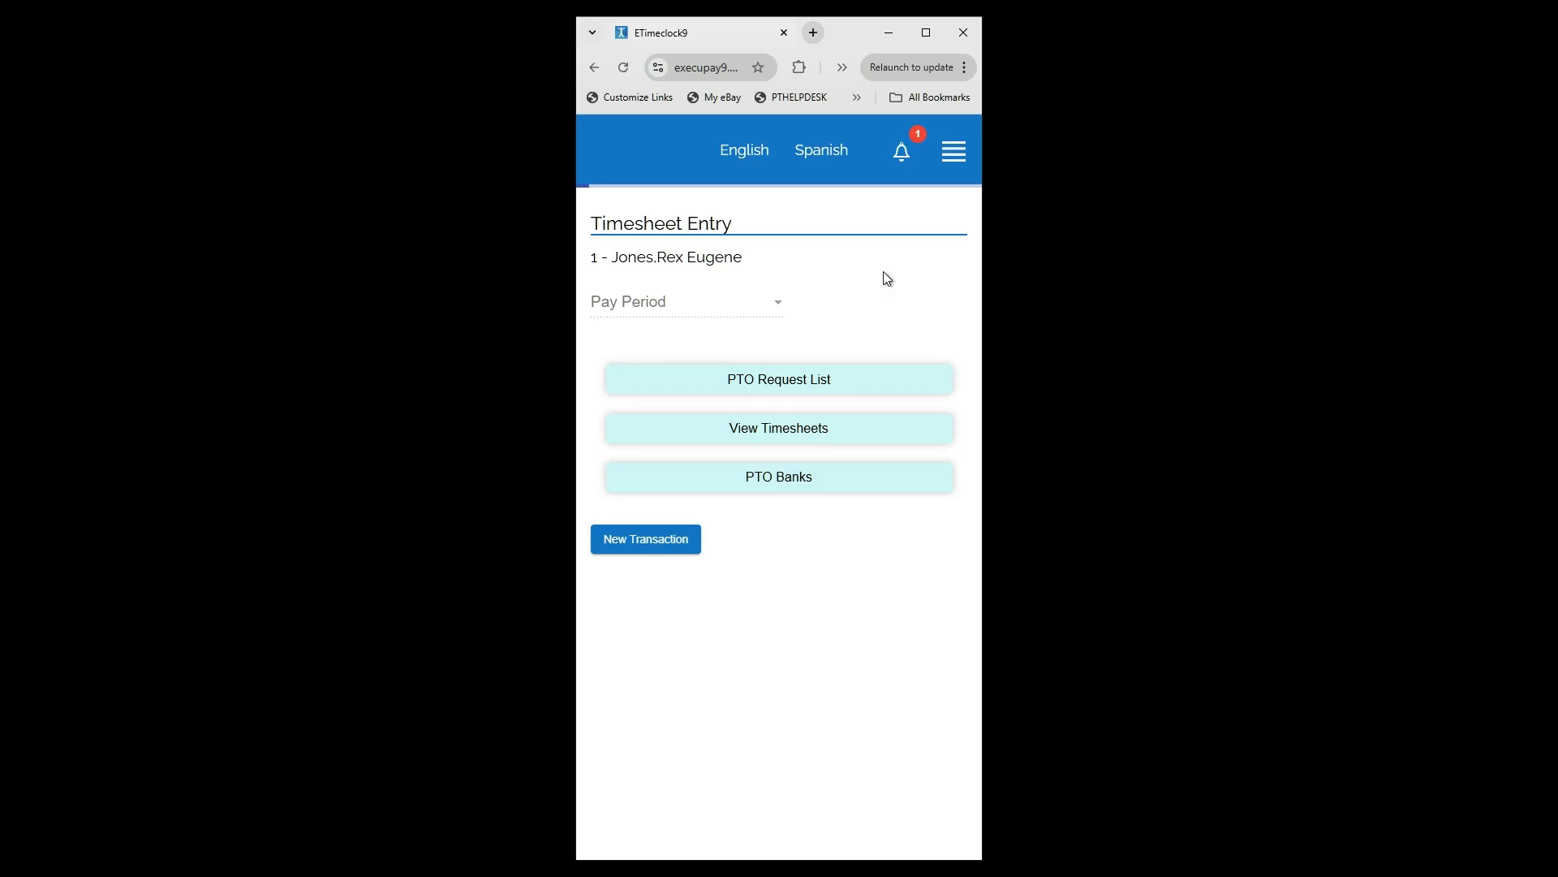
Set the start time of the second Tuesday 10/01/2024 Bulk Time entry to 12:00 PM and save the entry
scroll(753, 711, down, 4)
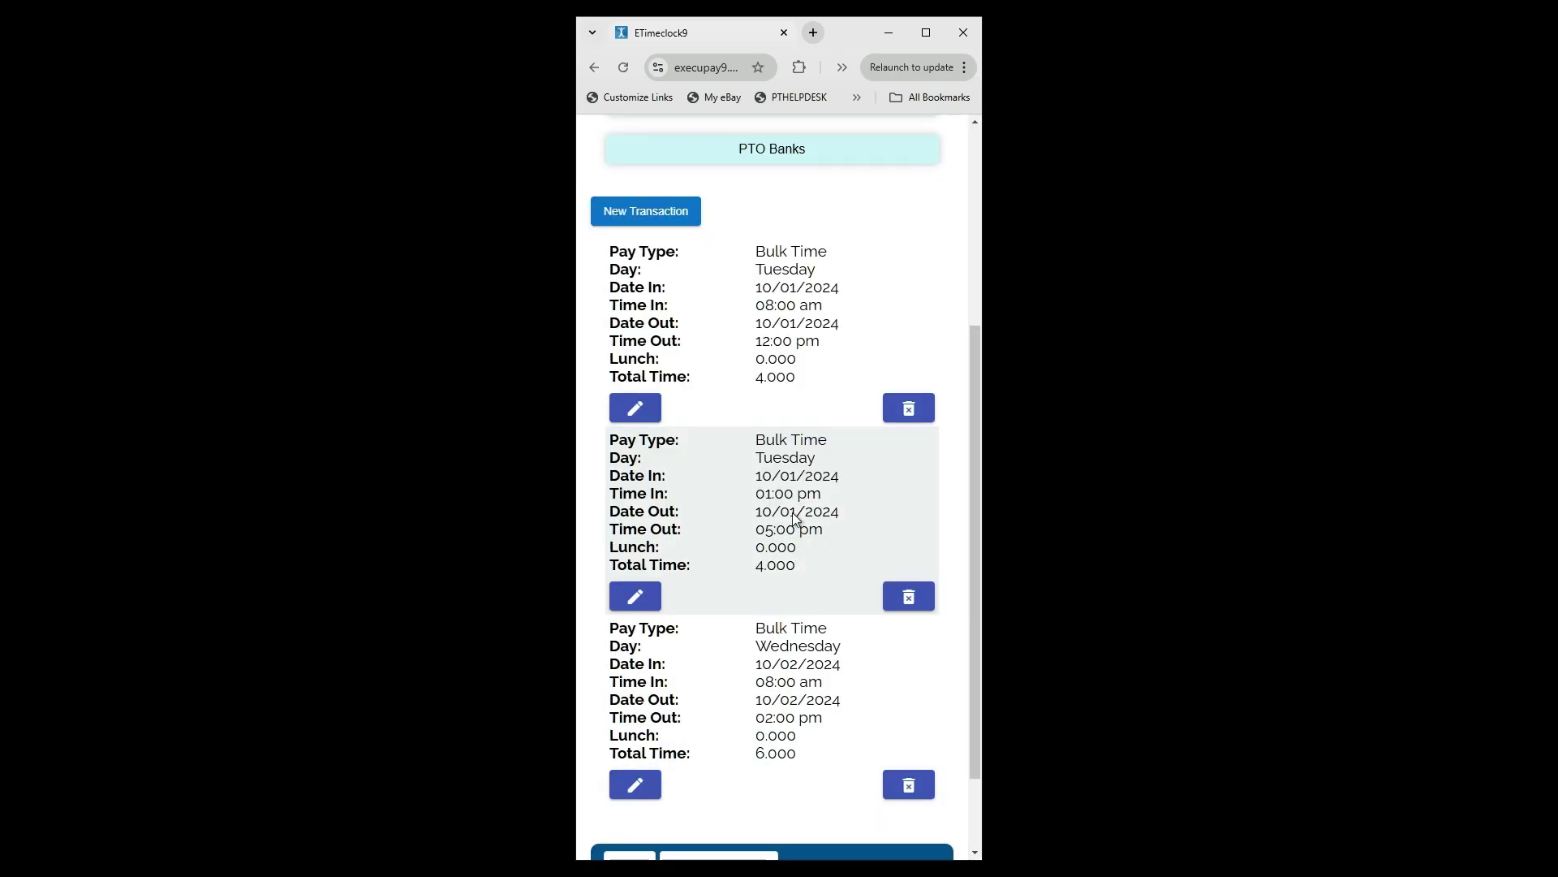
click(640, 601)
click(794, 433)
text(12:00 PM)
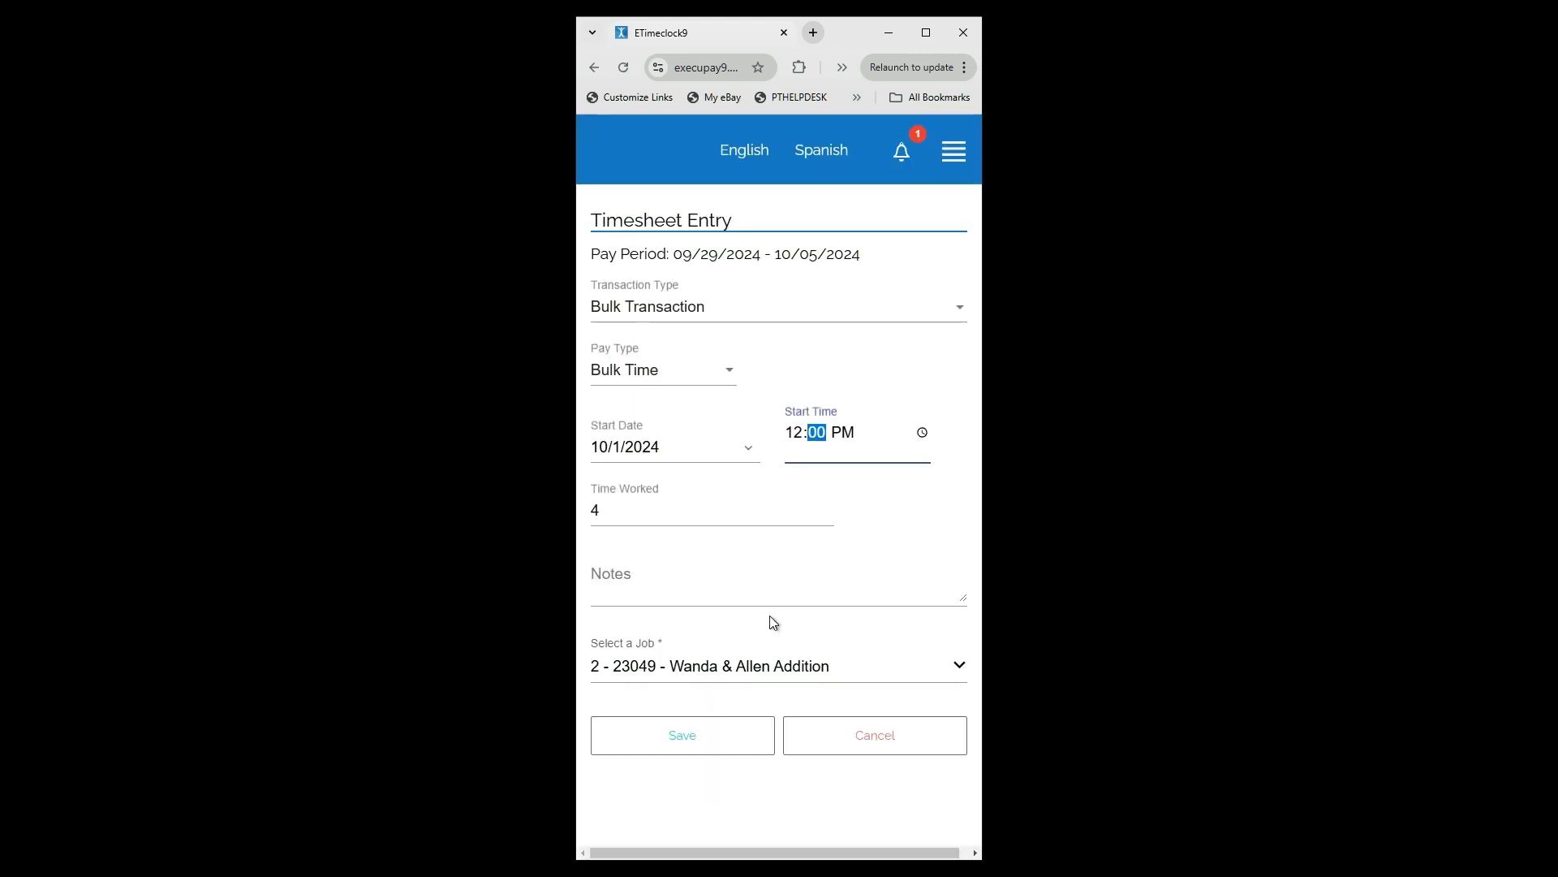
click(679, 735)
click(918, 170)
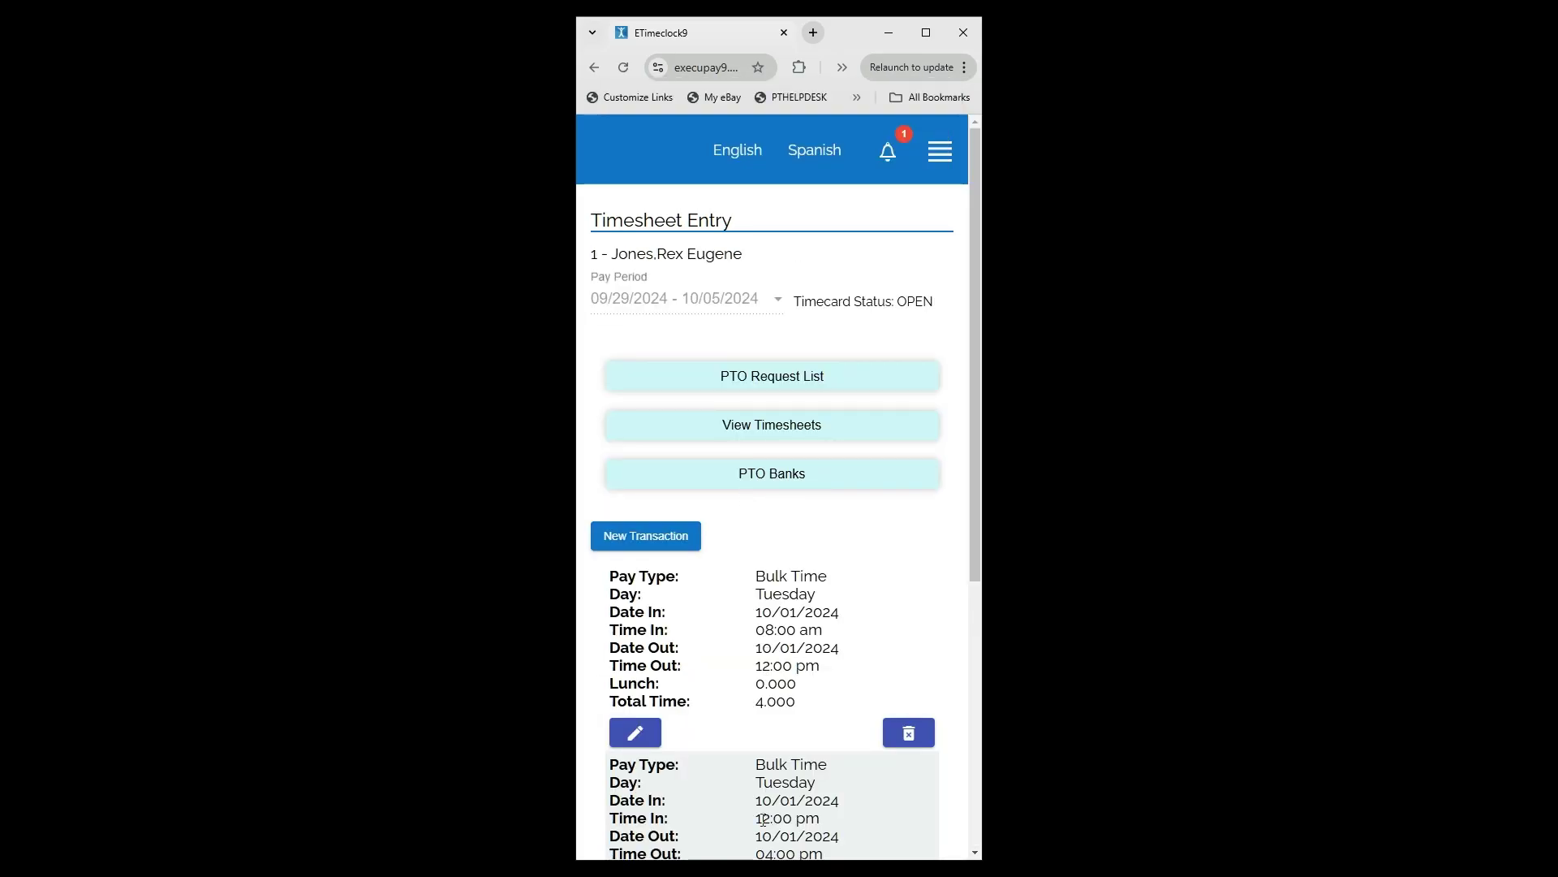
Start a new transaction with transaction type Bulk Transaction and pay type Bulk Time
scroll(808, 629, down, 3)
scroll(809, 629, up, 2)
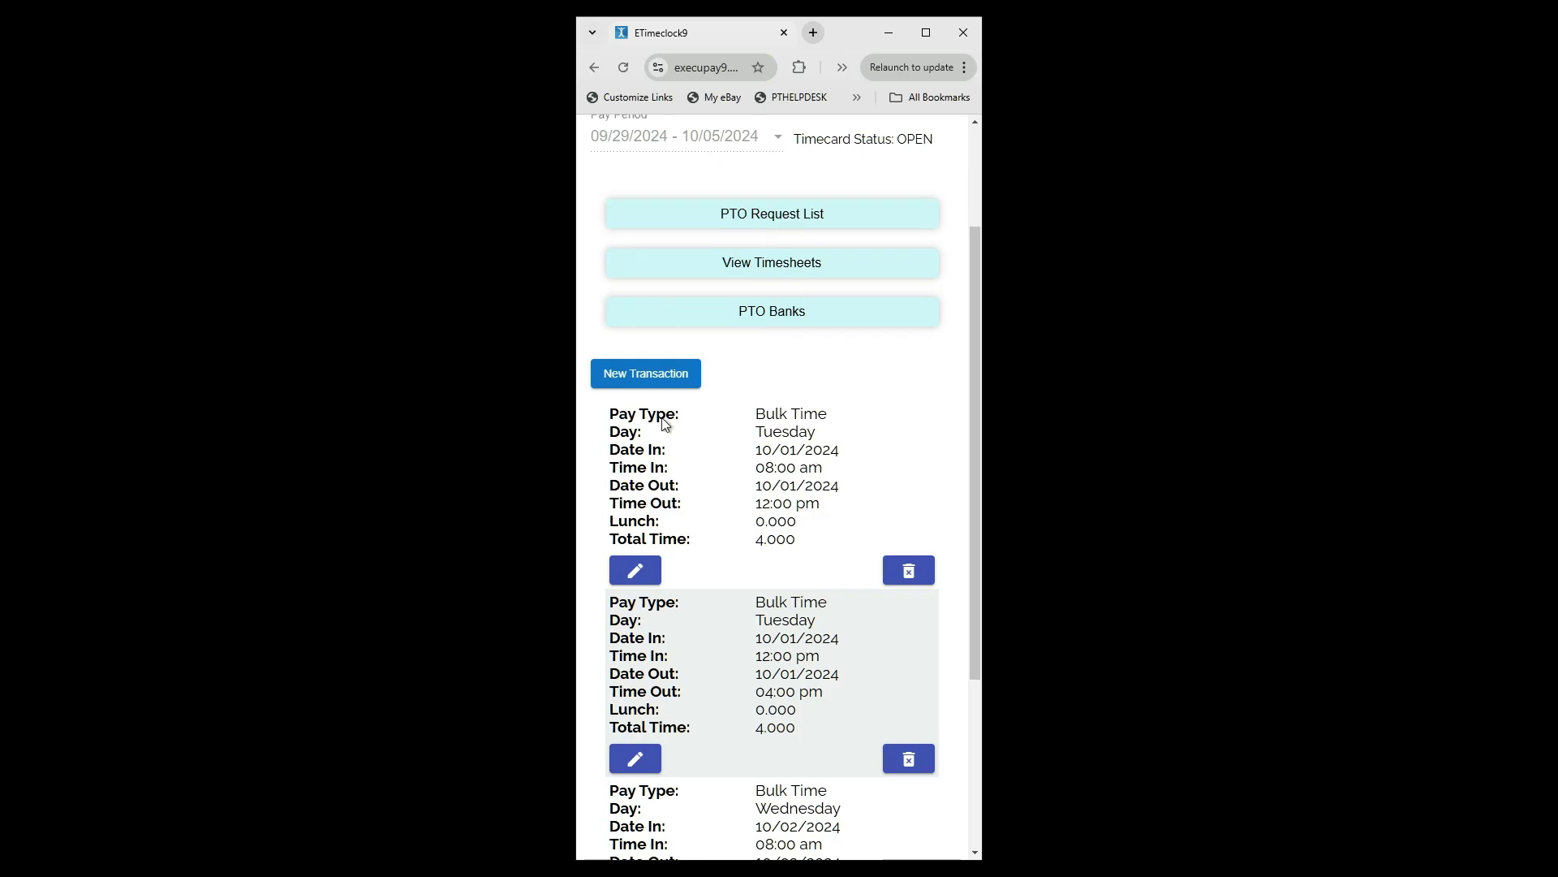
click(618, 381)
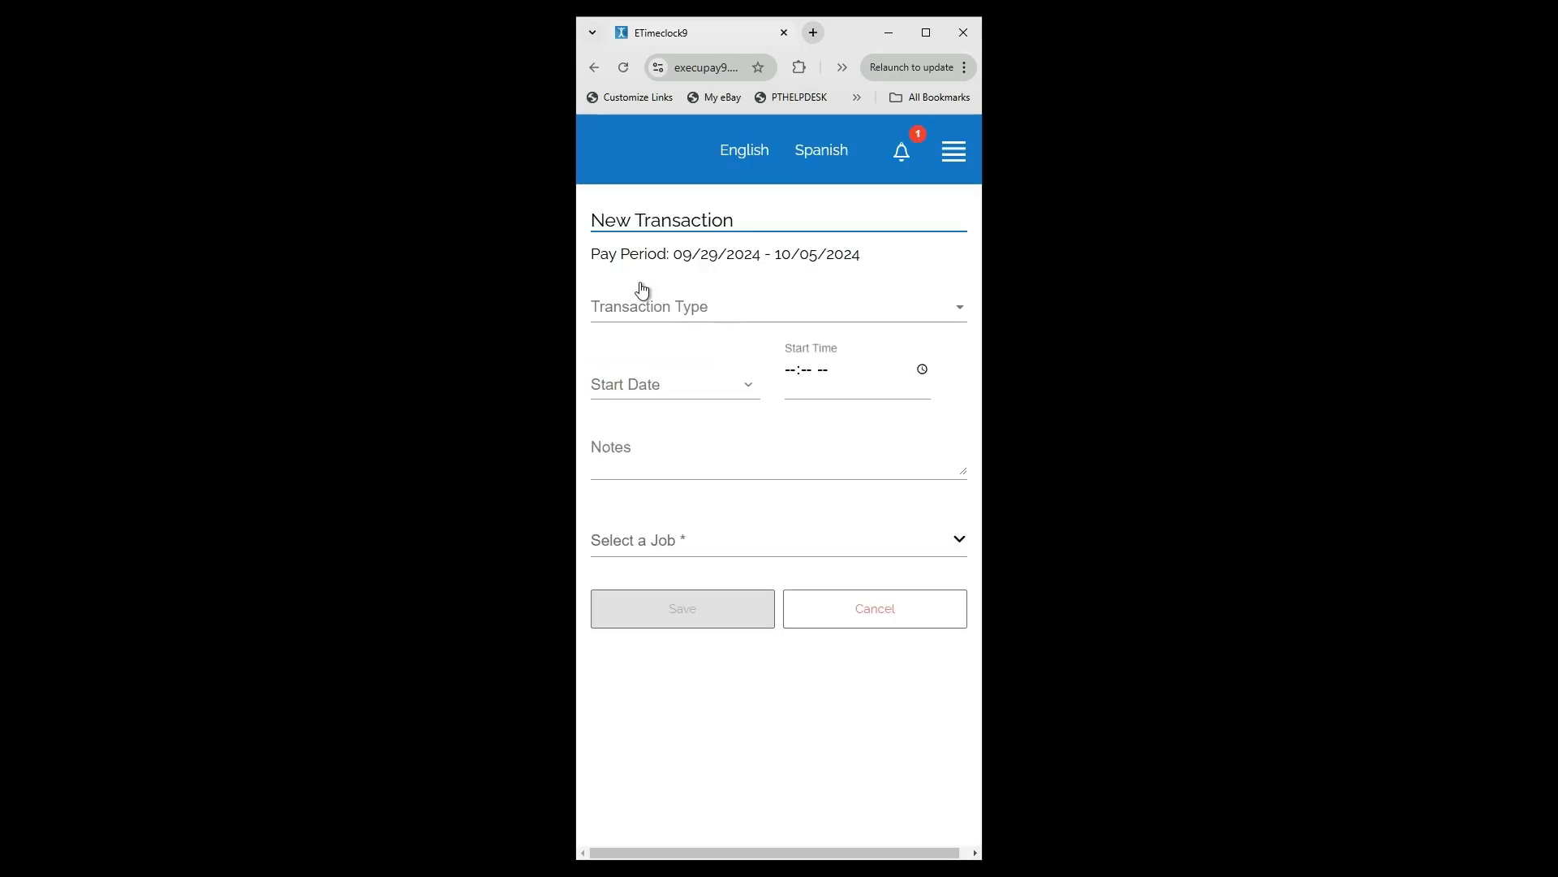
click(959, 307)
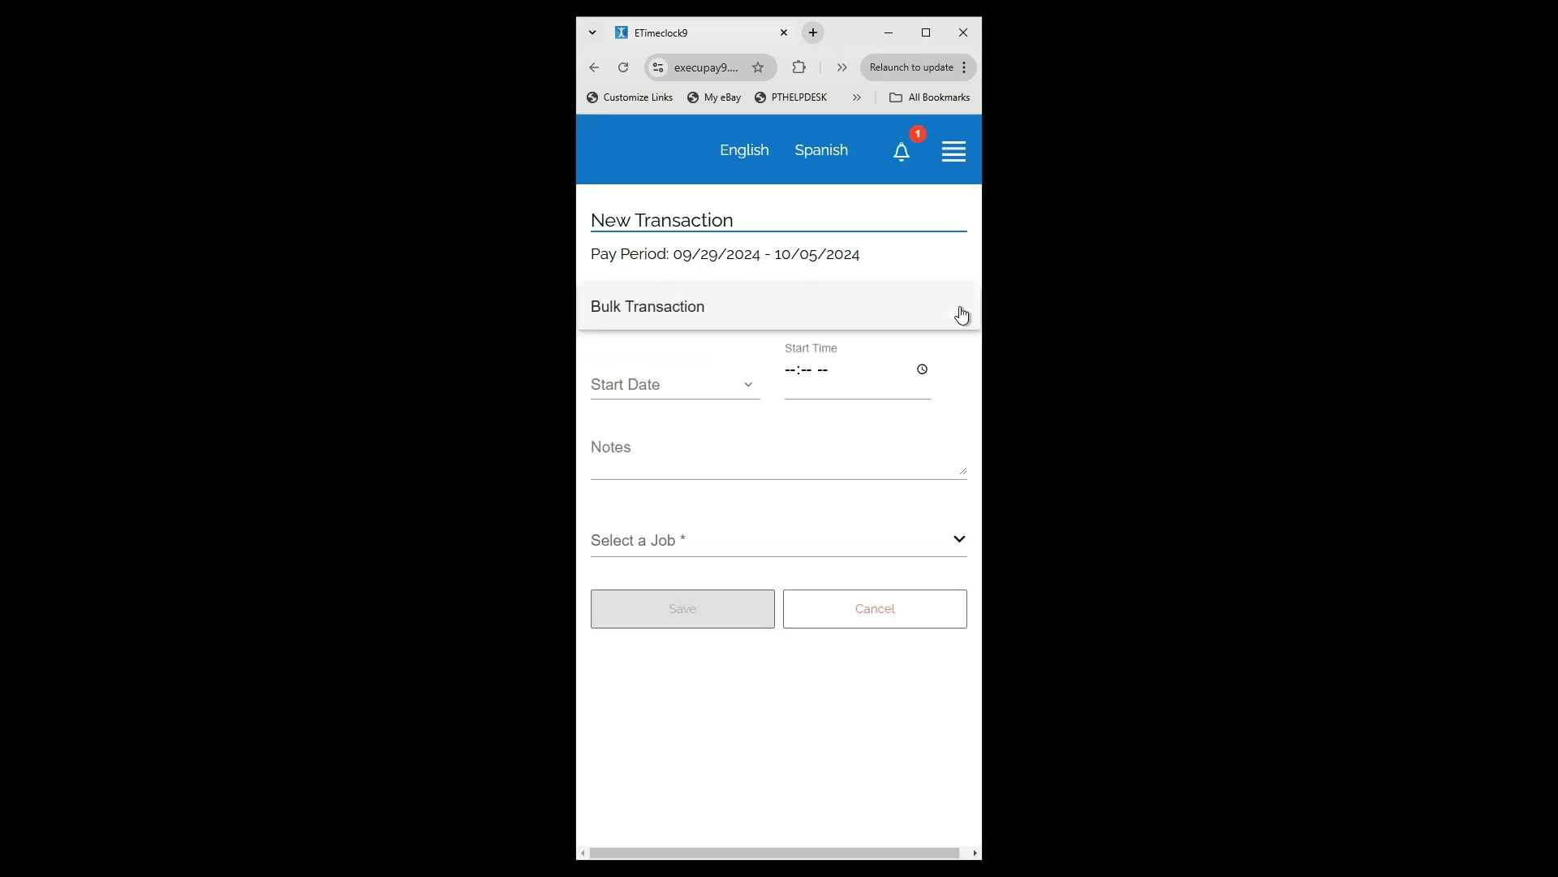
click(637, 316)
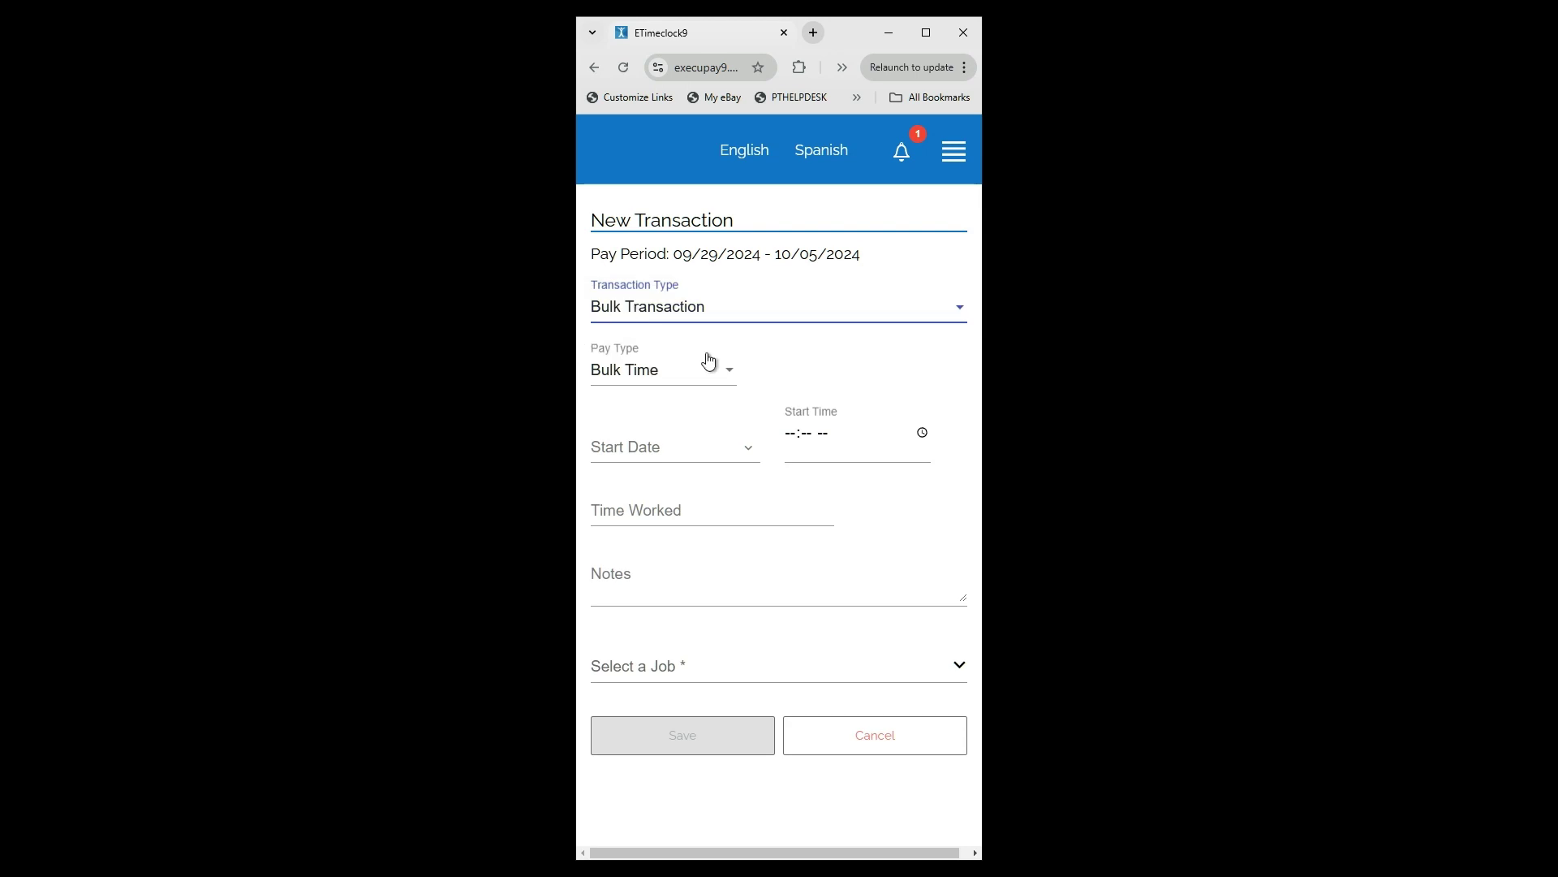
click(730, 372)
click(671, 369)
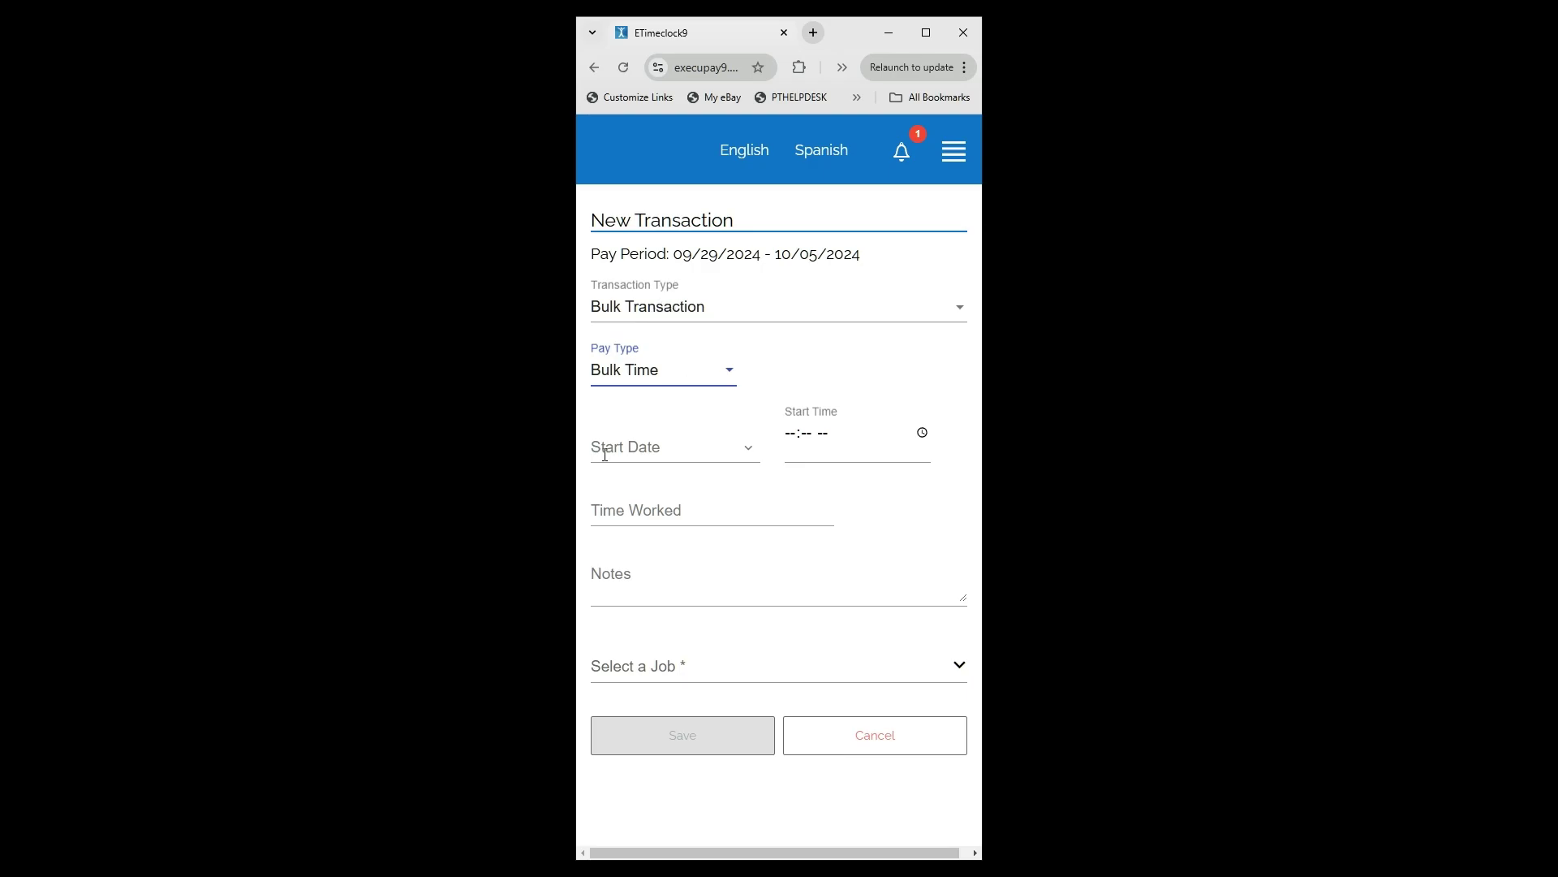
Set the new transaction's start date to 9/30/2024
click(747, 448)
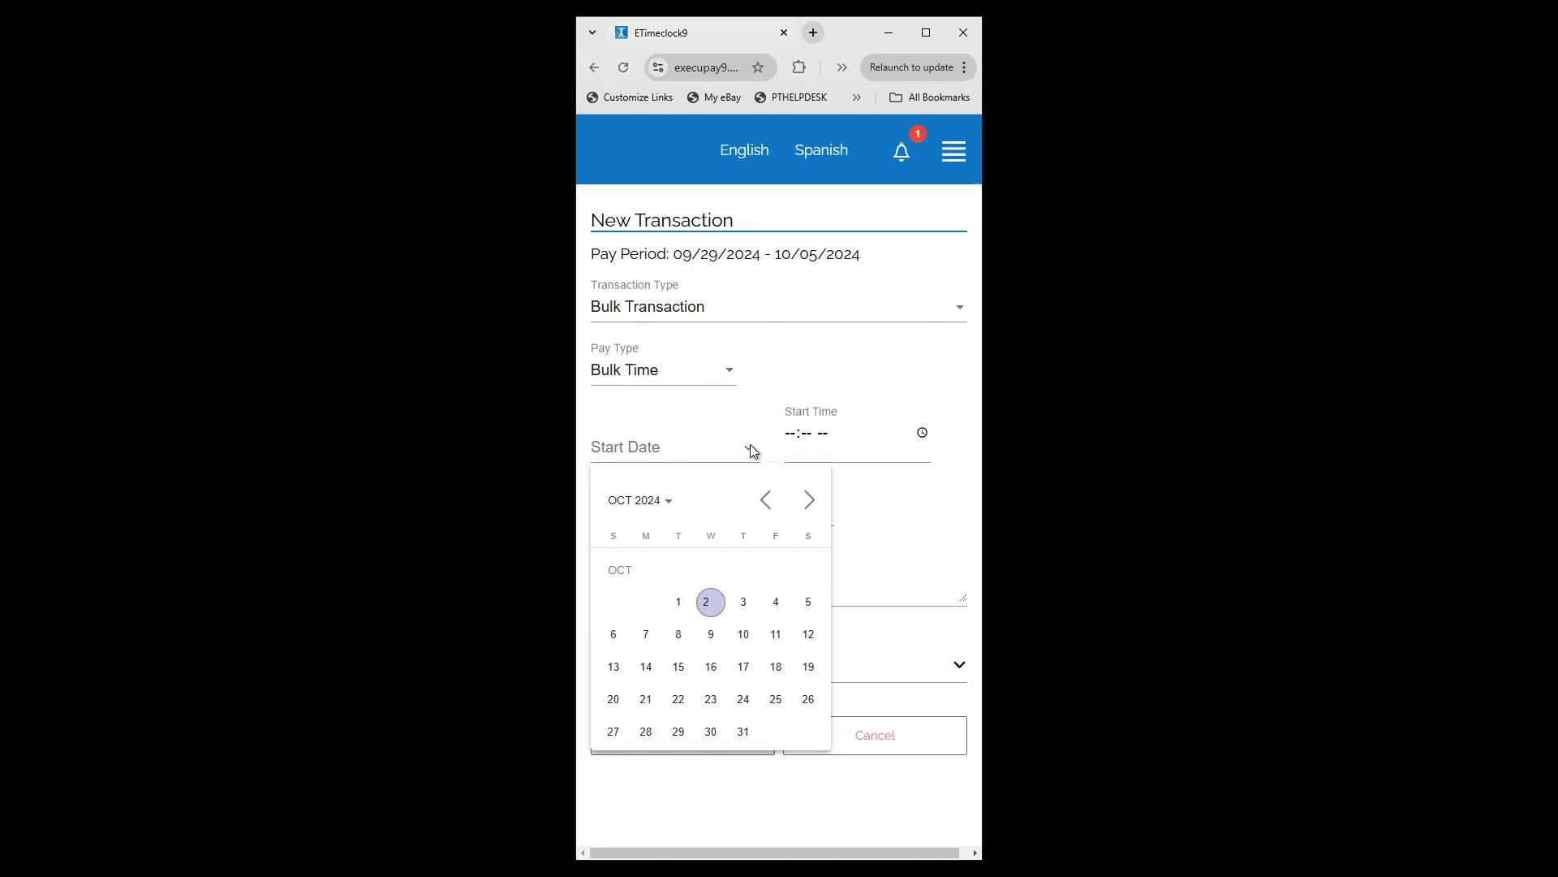
click(764, 501)
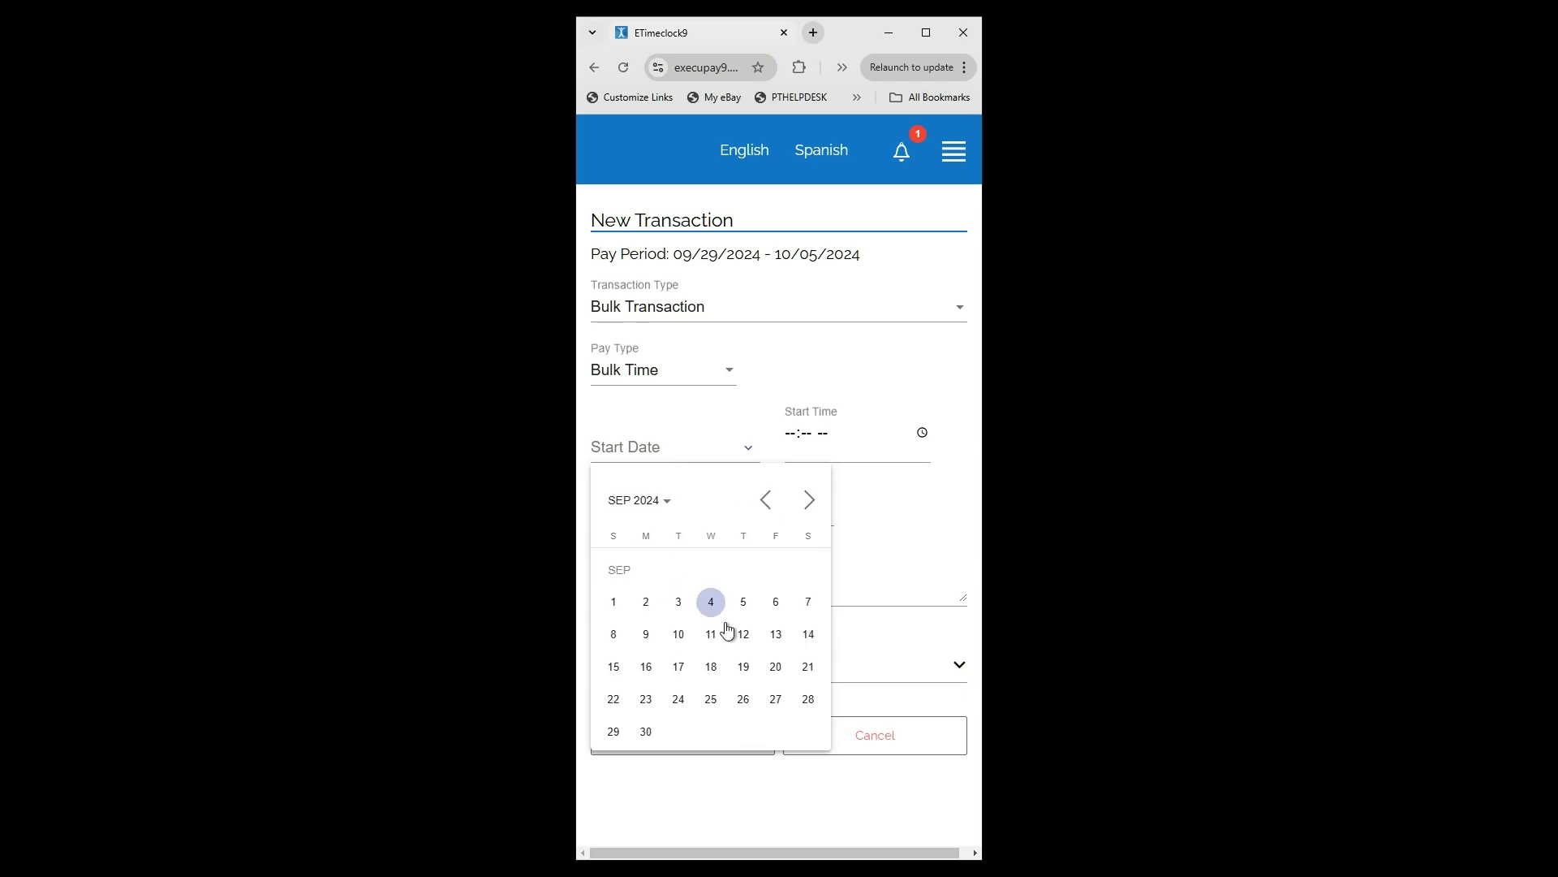
click(644, 735)
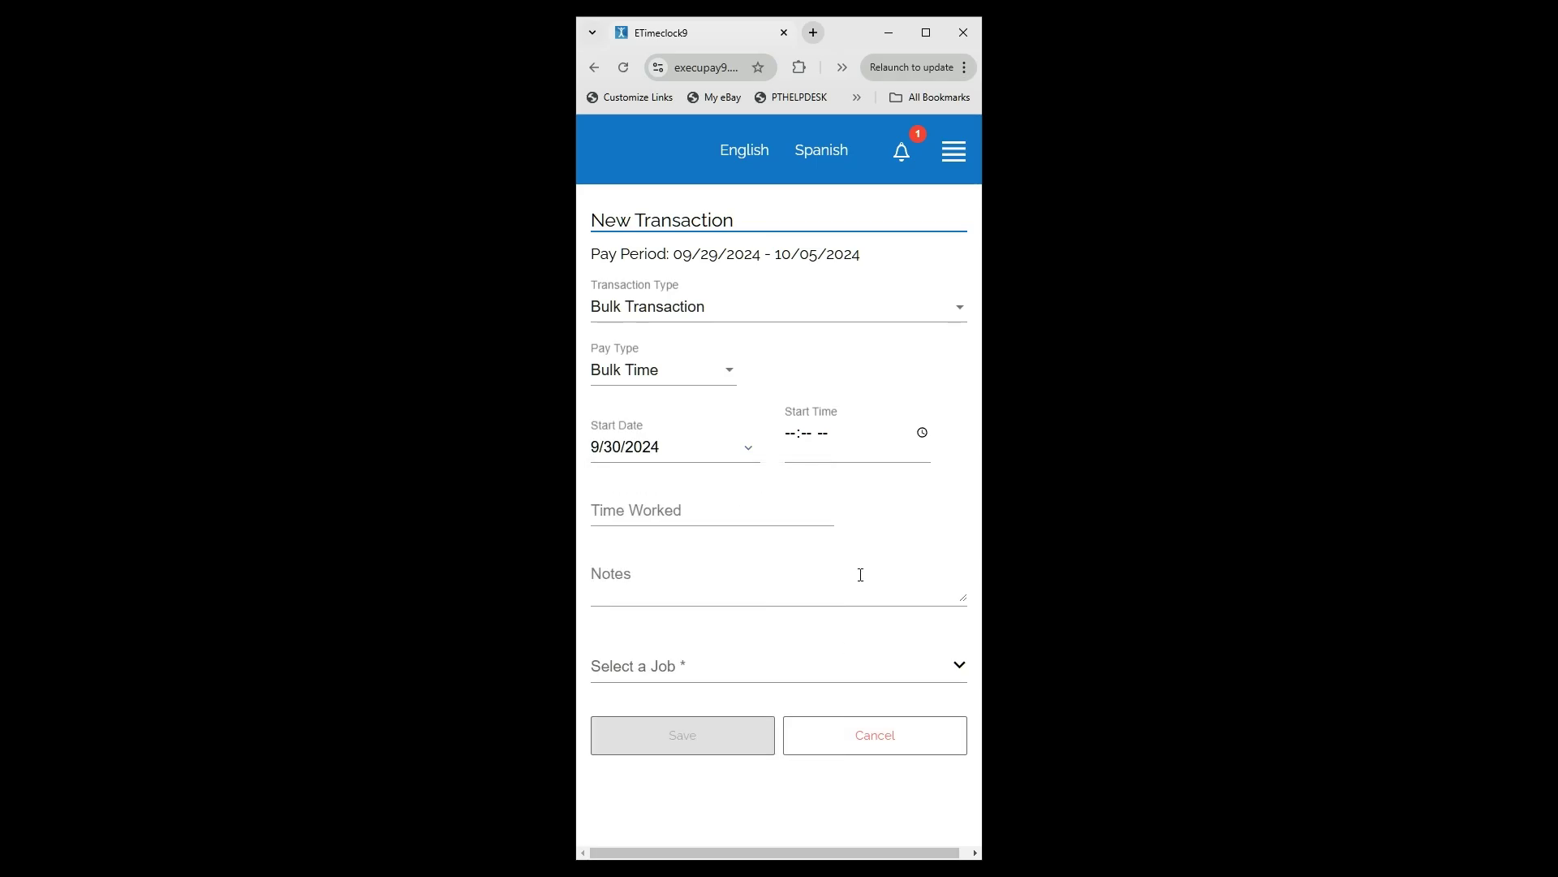
Set the new transaction's start time to 08:00 AM
click(793, 434)
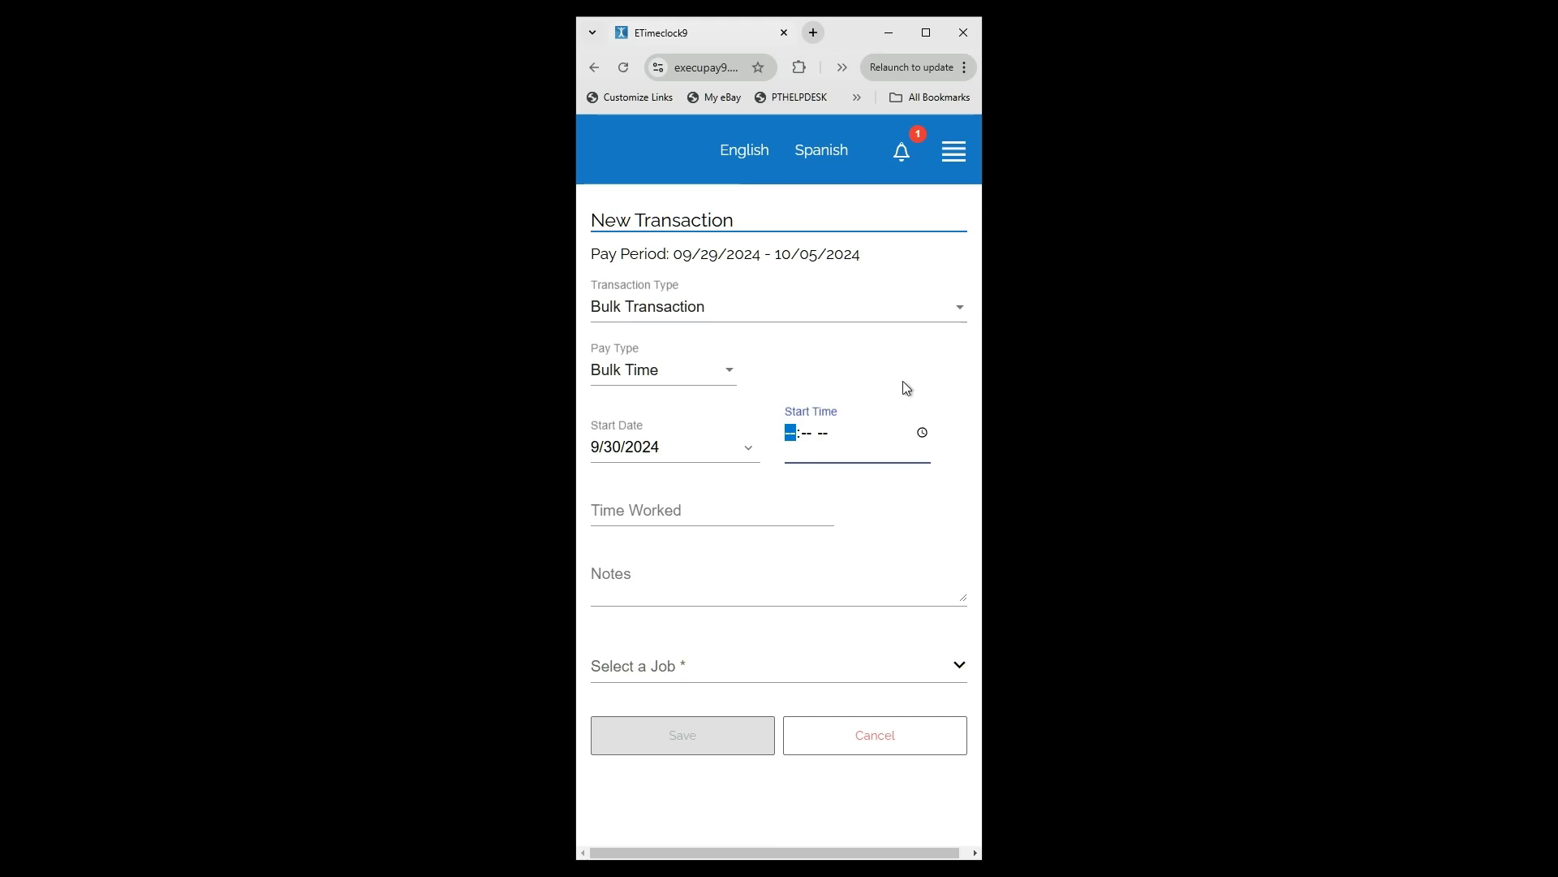
click(923, 433)
click(816, 485)
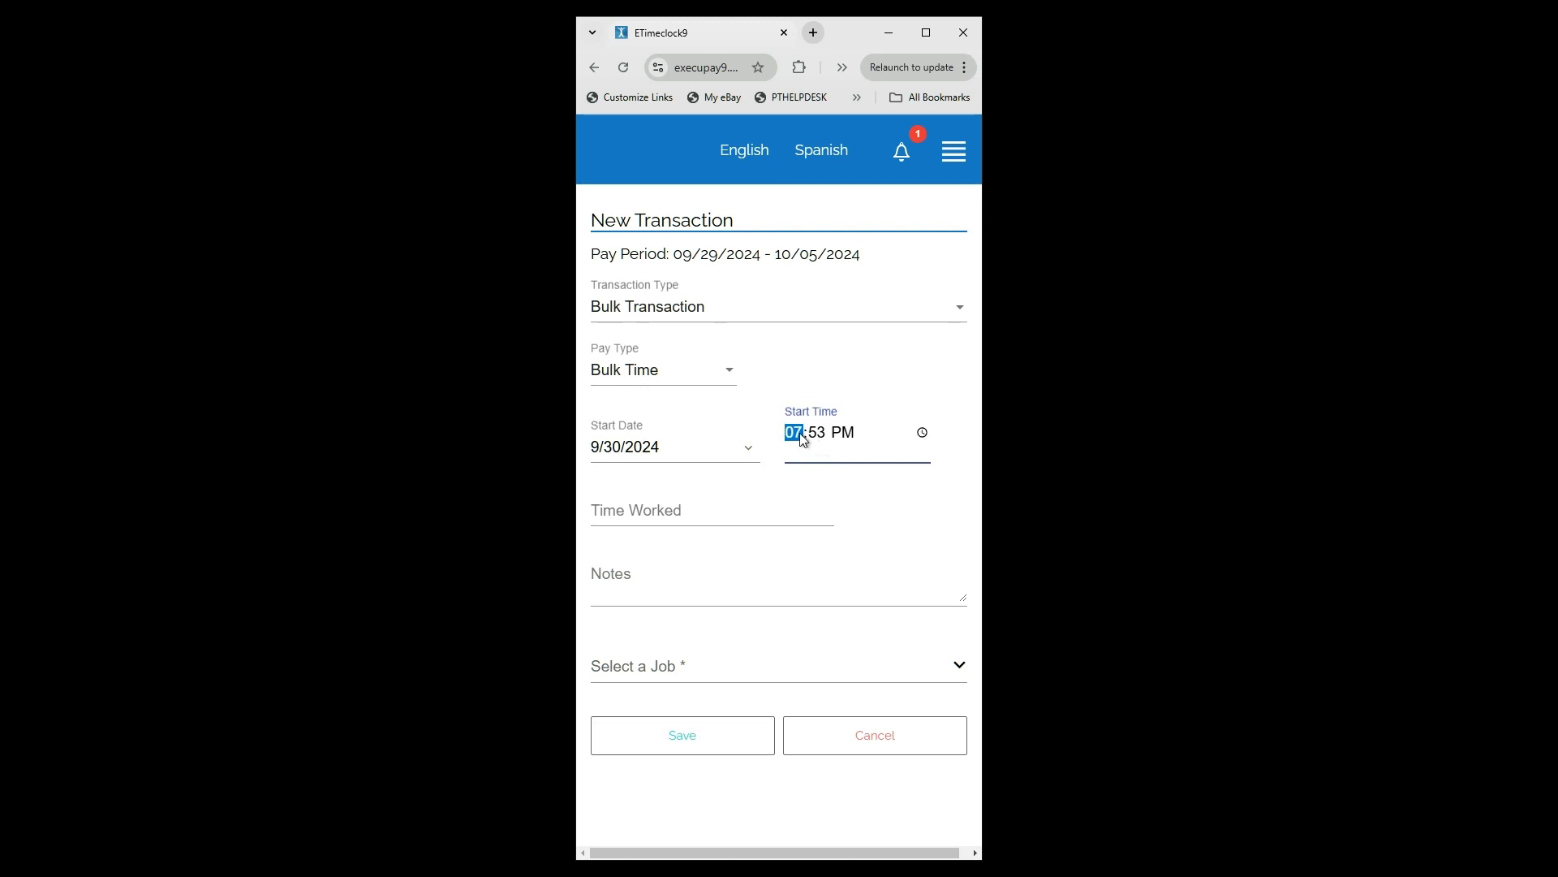
text(0800)
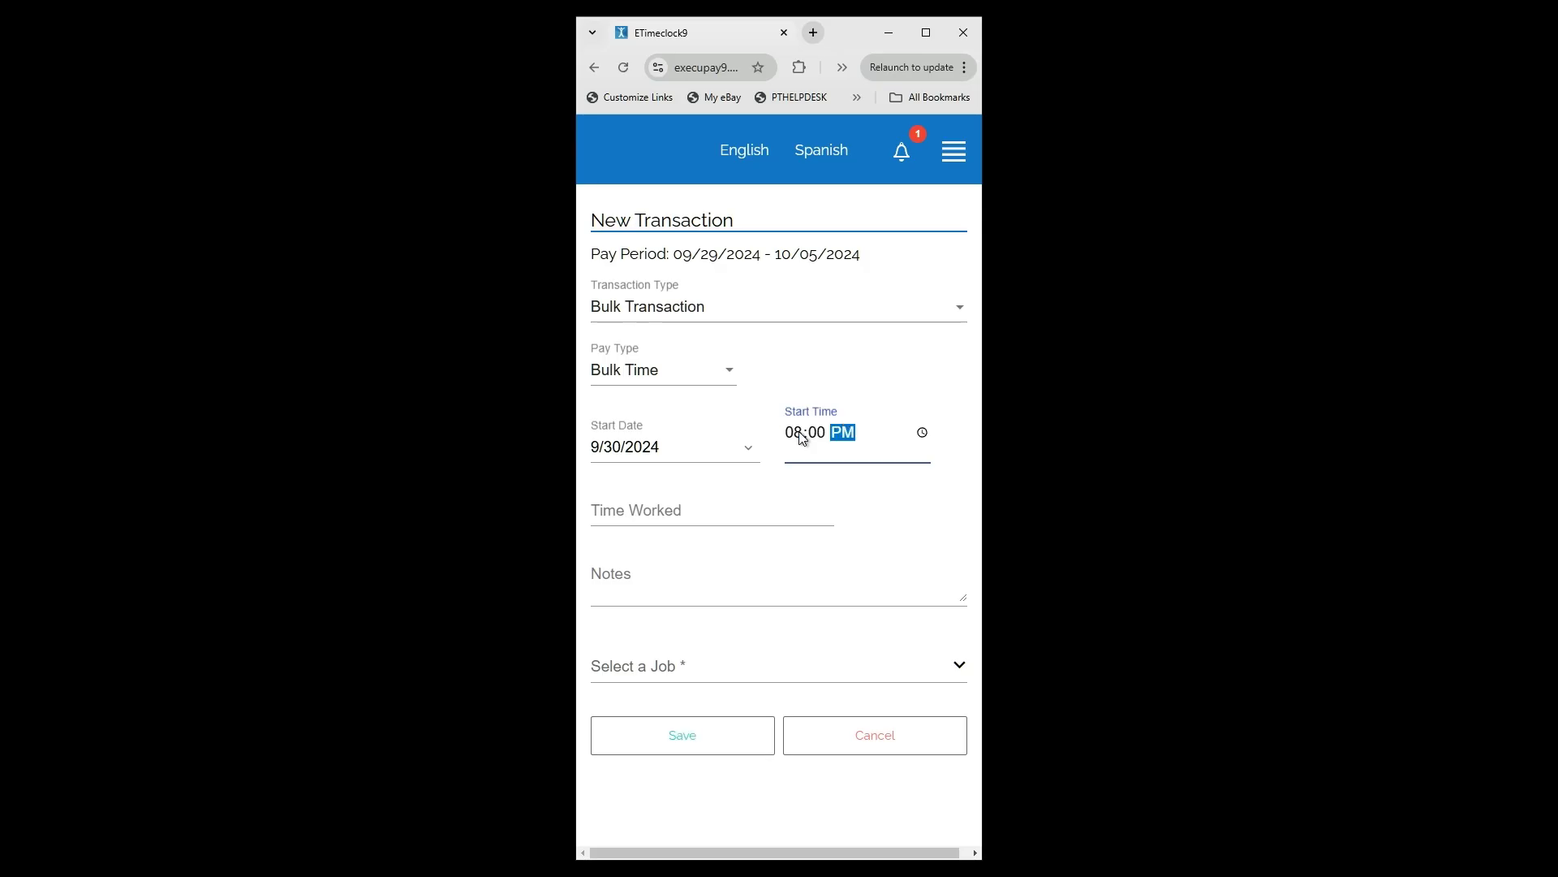
text(a)
click(923, 434)
click(956, 426)
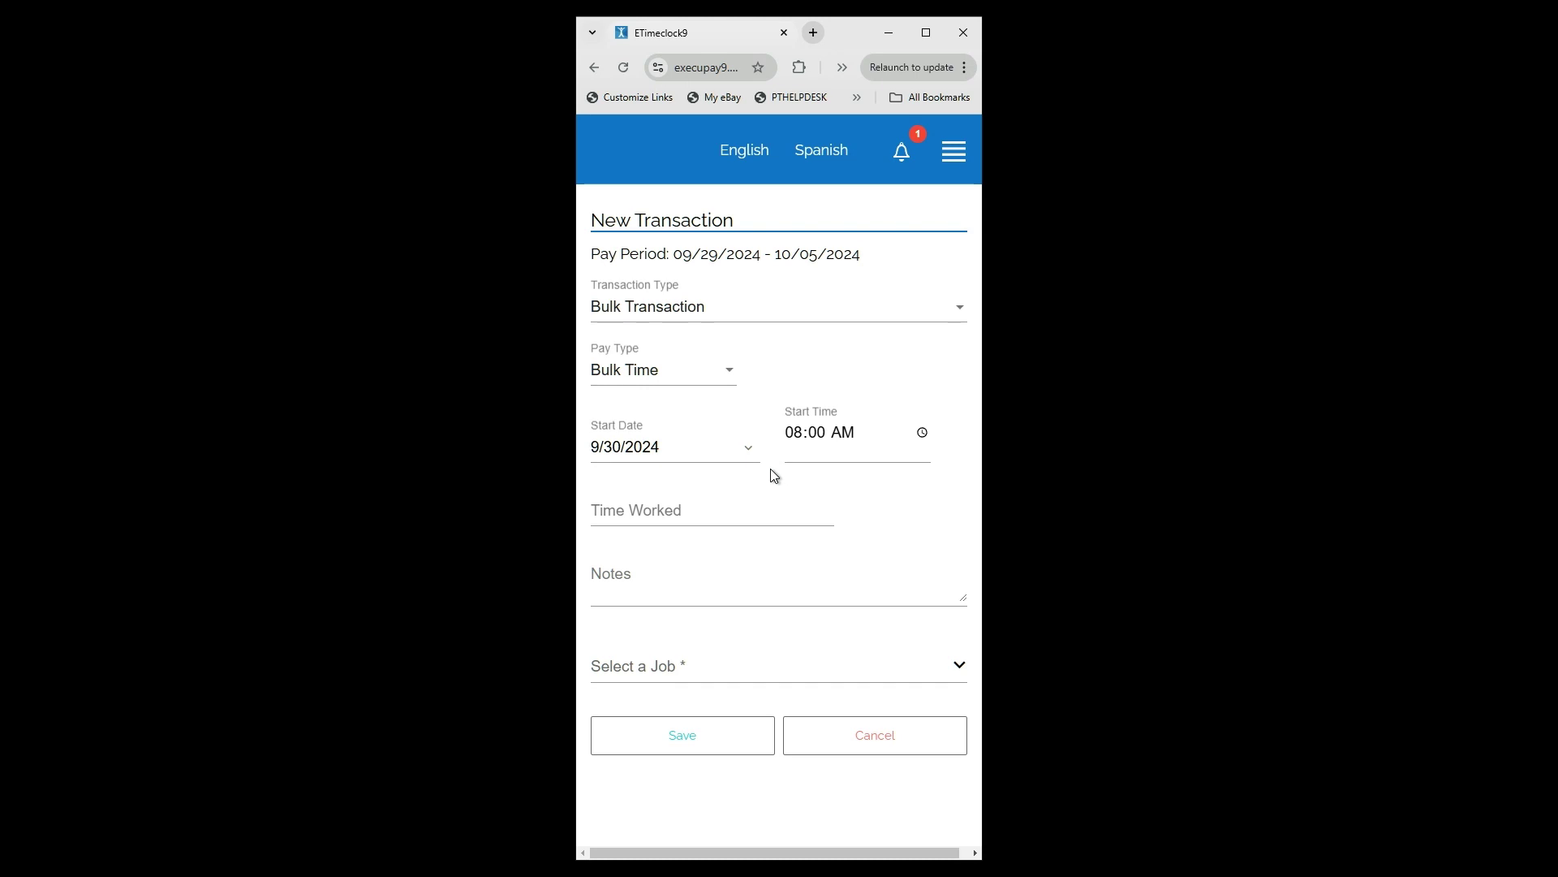
Set the new transaction's time worked to 5 and leave the notes empty
click(643, 508)
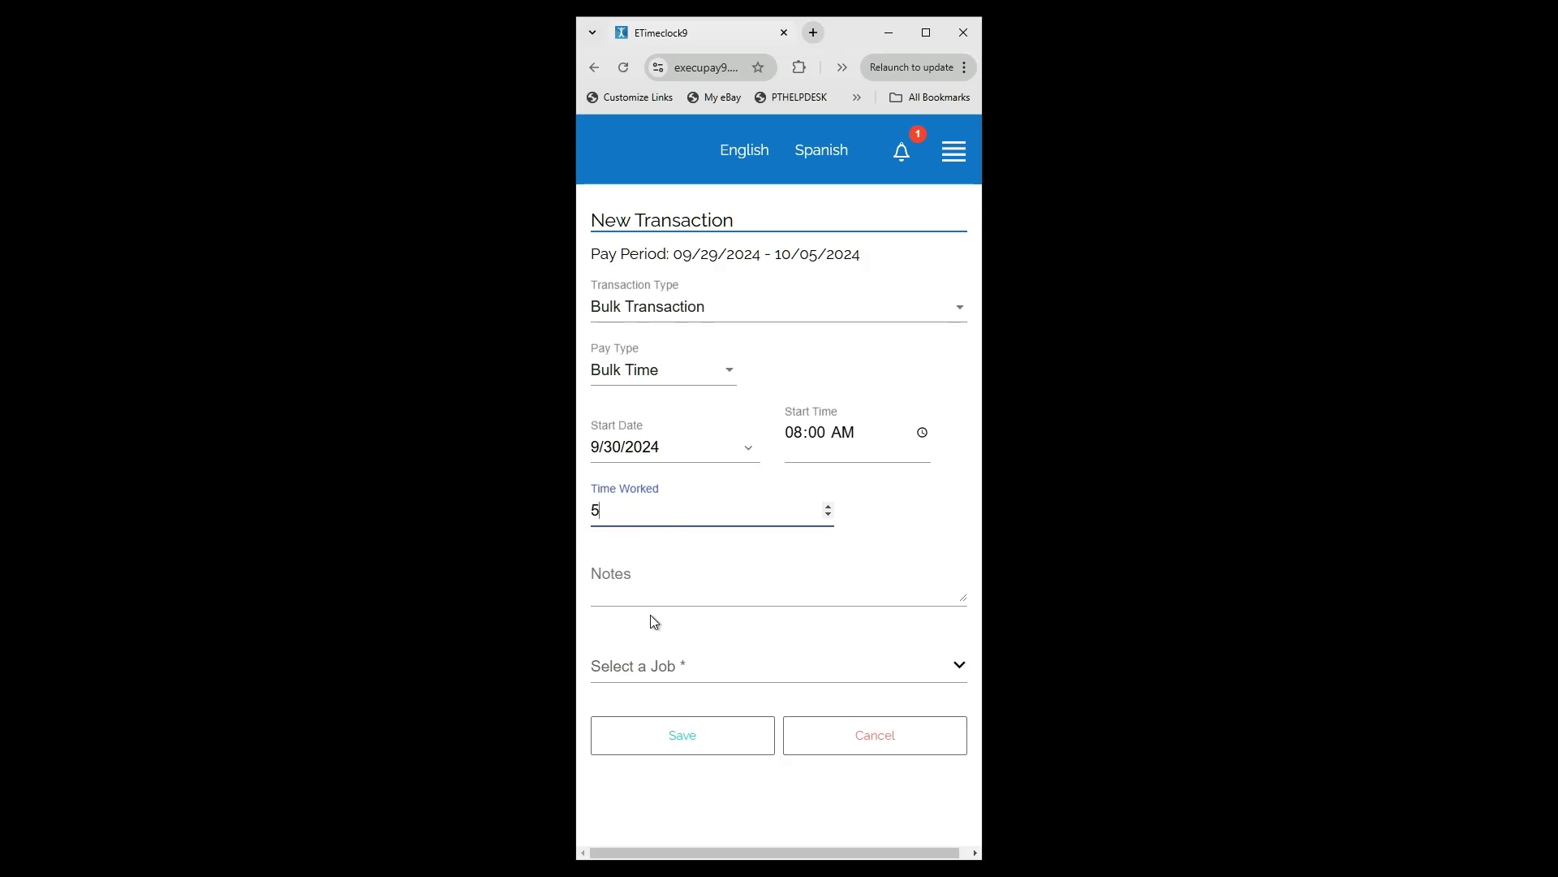
click(701, 593)
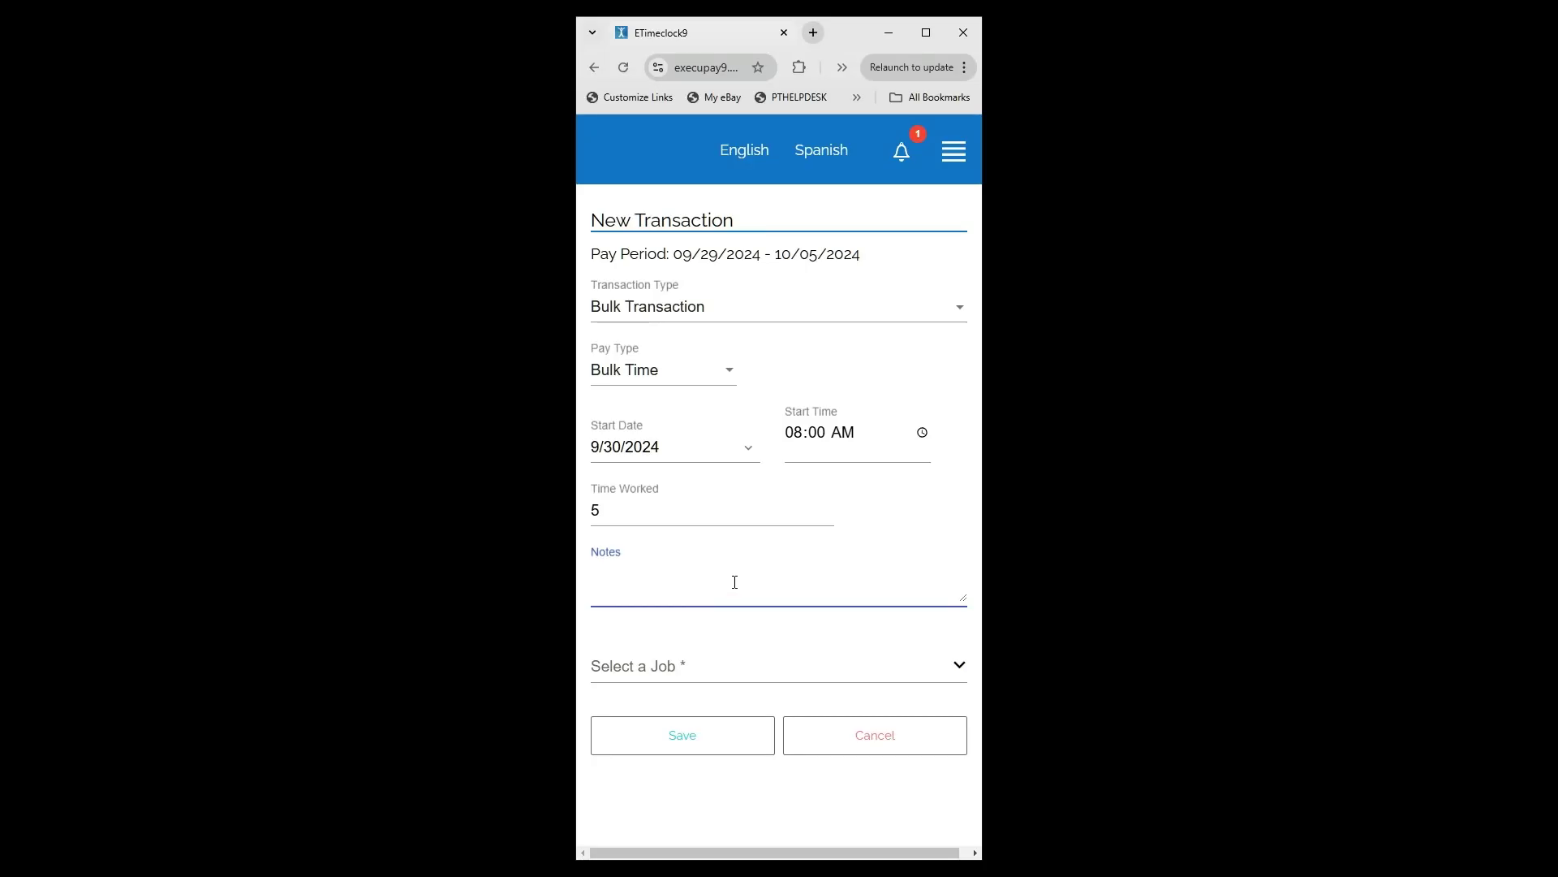
Assign the job 1 - None to the new transaction
click(729, 664)
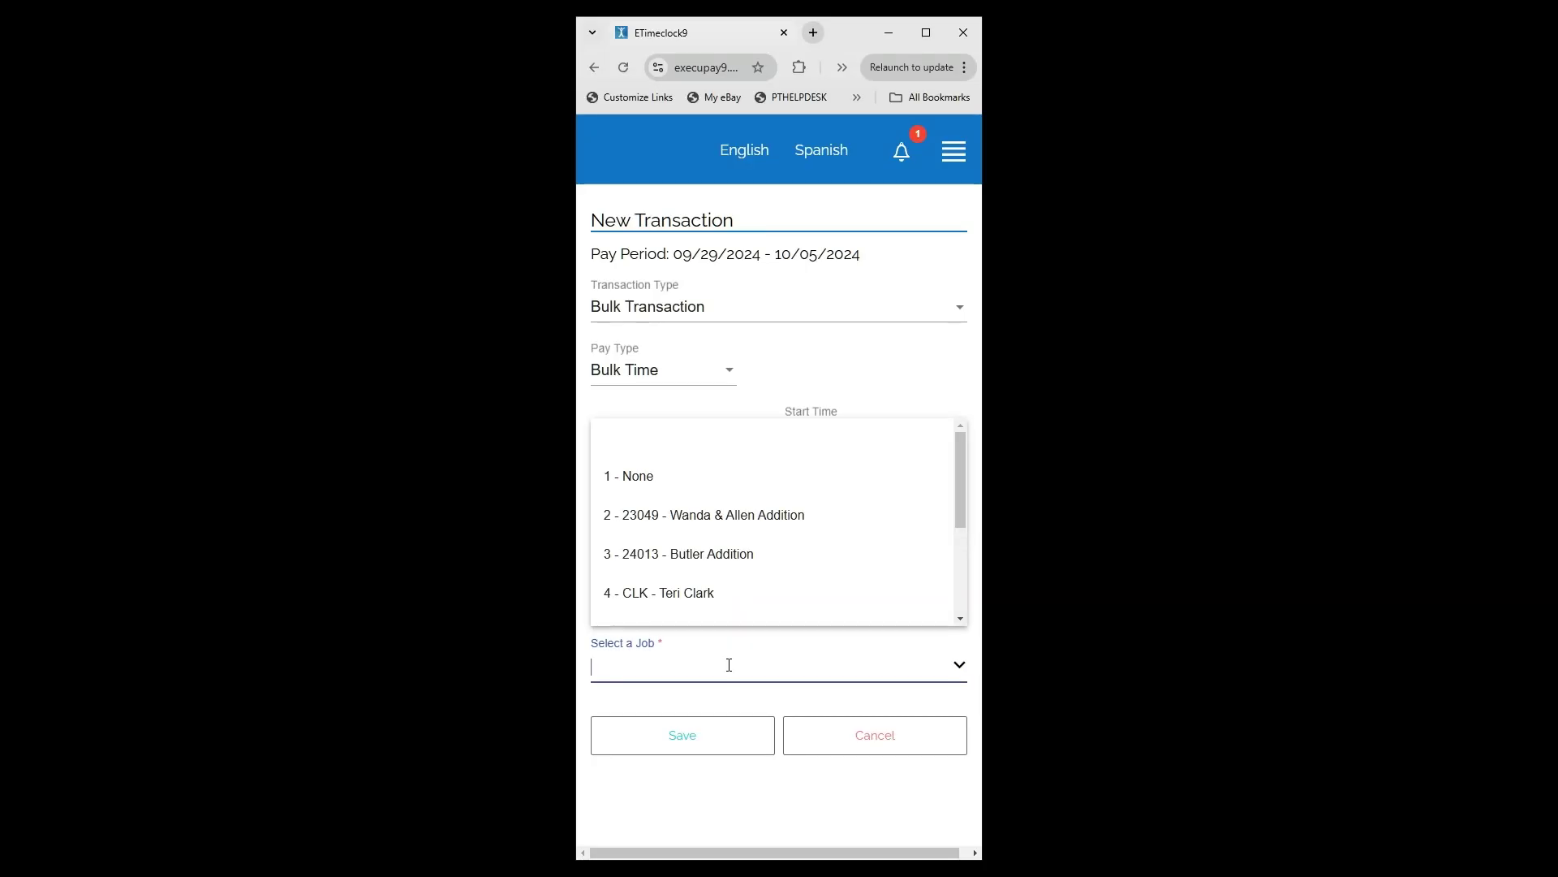
scroll(715, 579, down, 3)
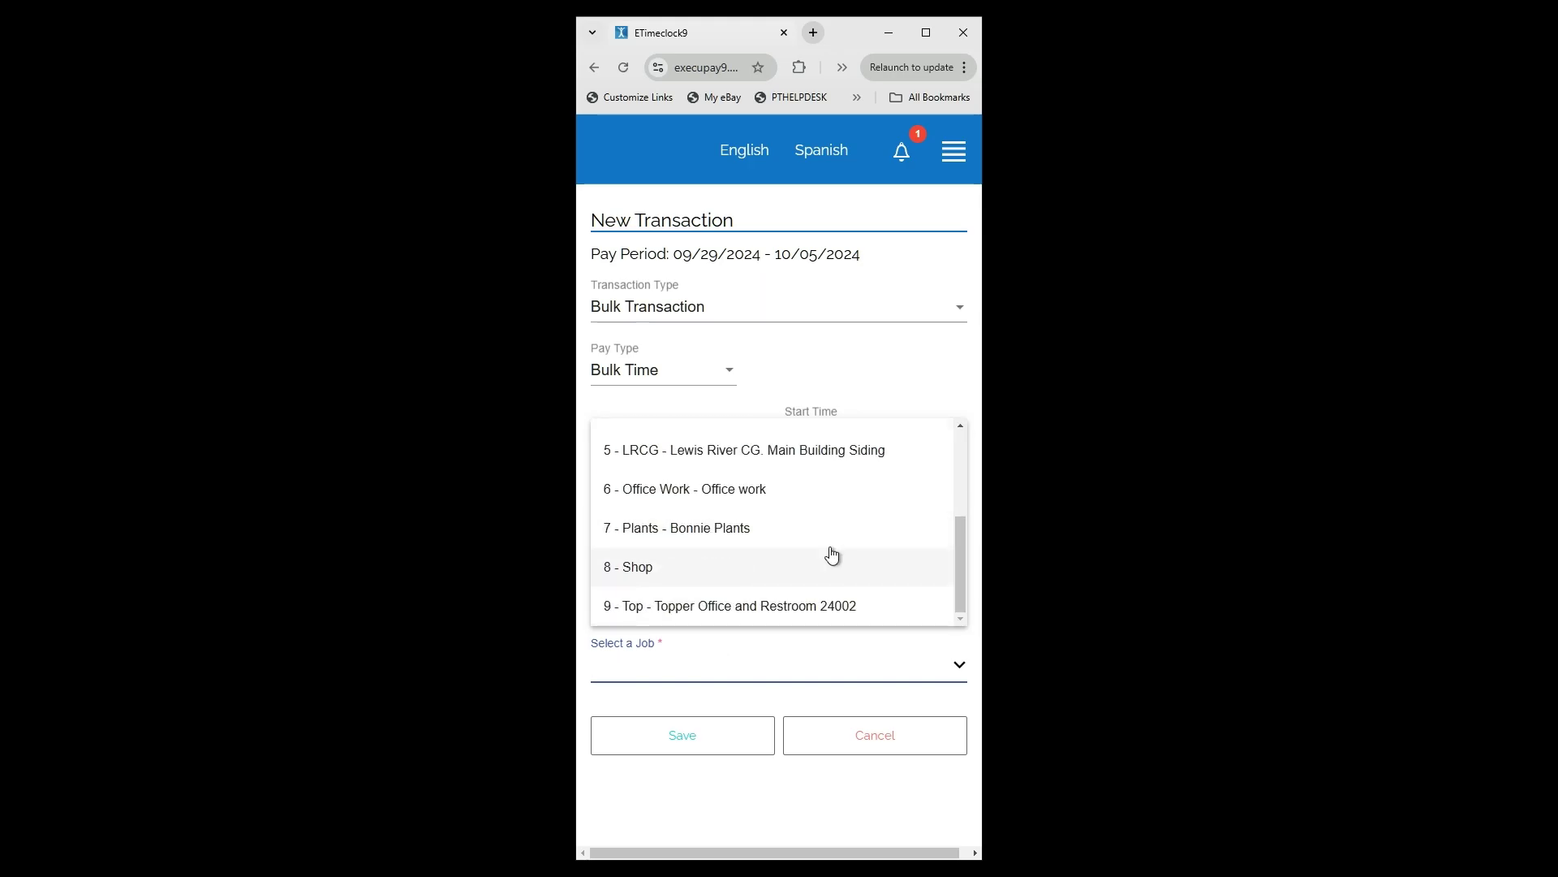
scroll(803, 560, up, 3)
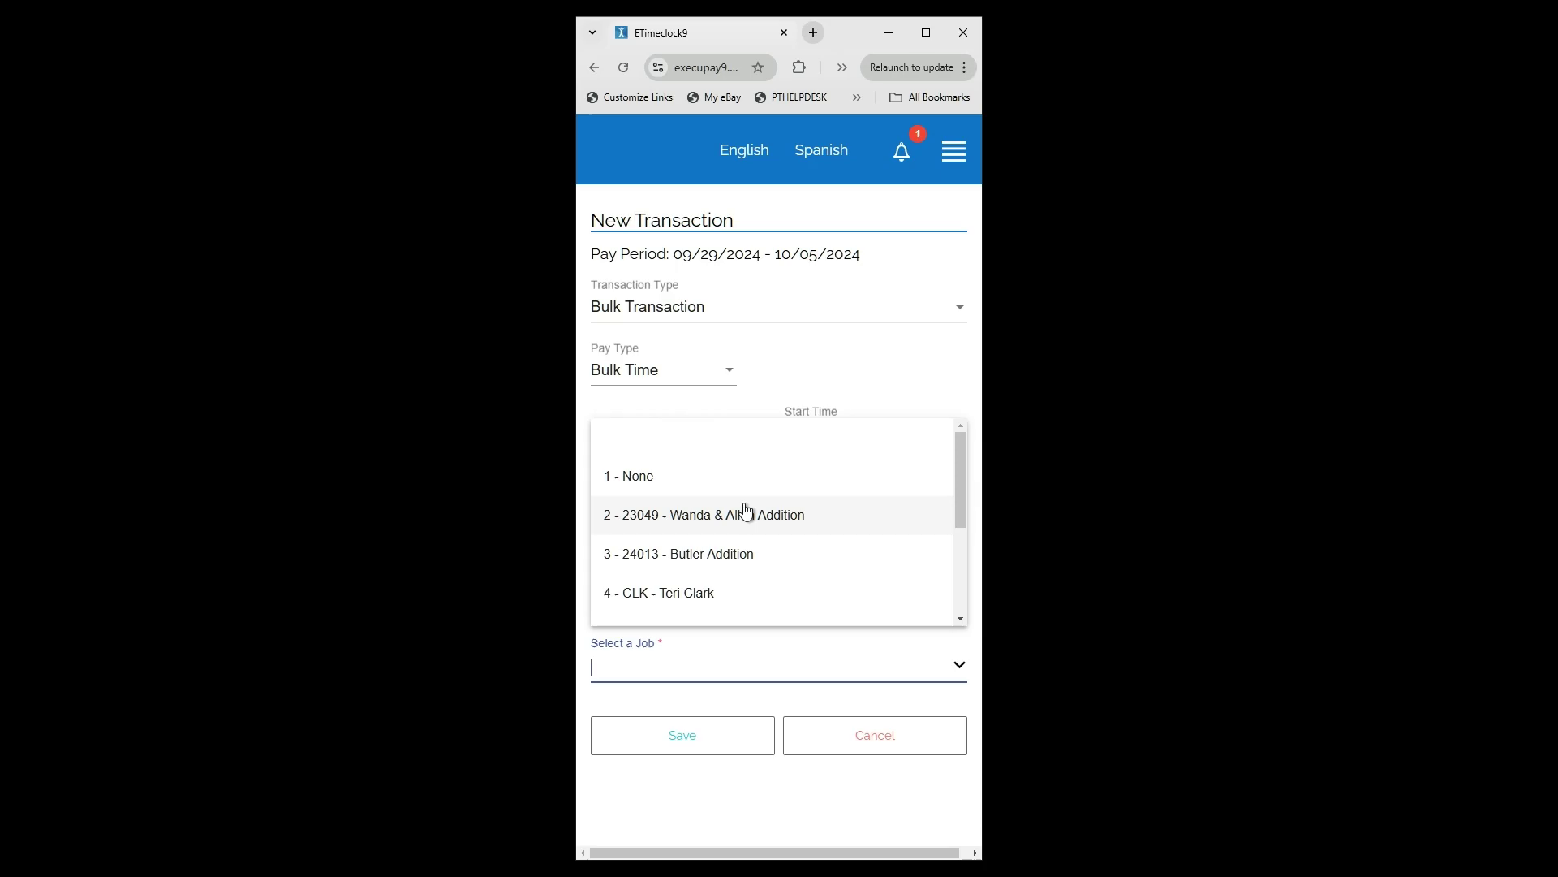
click(647, 477)
click(674, 597)
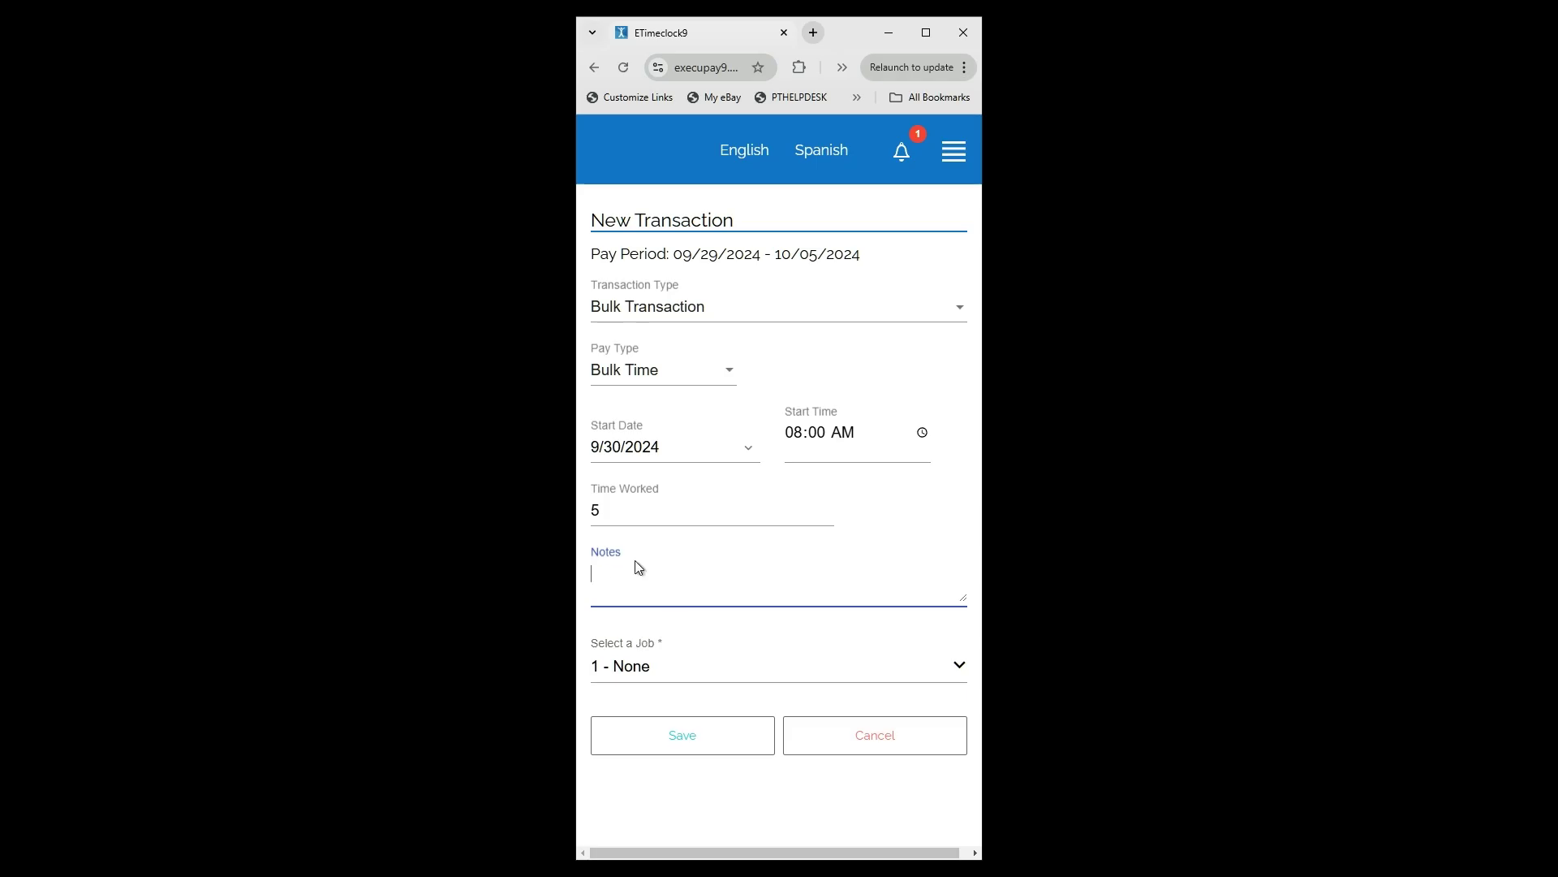
Change the transaction's job to 7 - Plants - Bonnie Plants and save the transaction
click(674, 663)
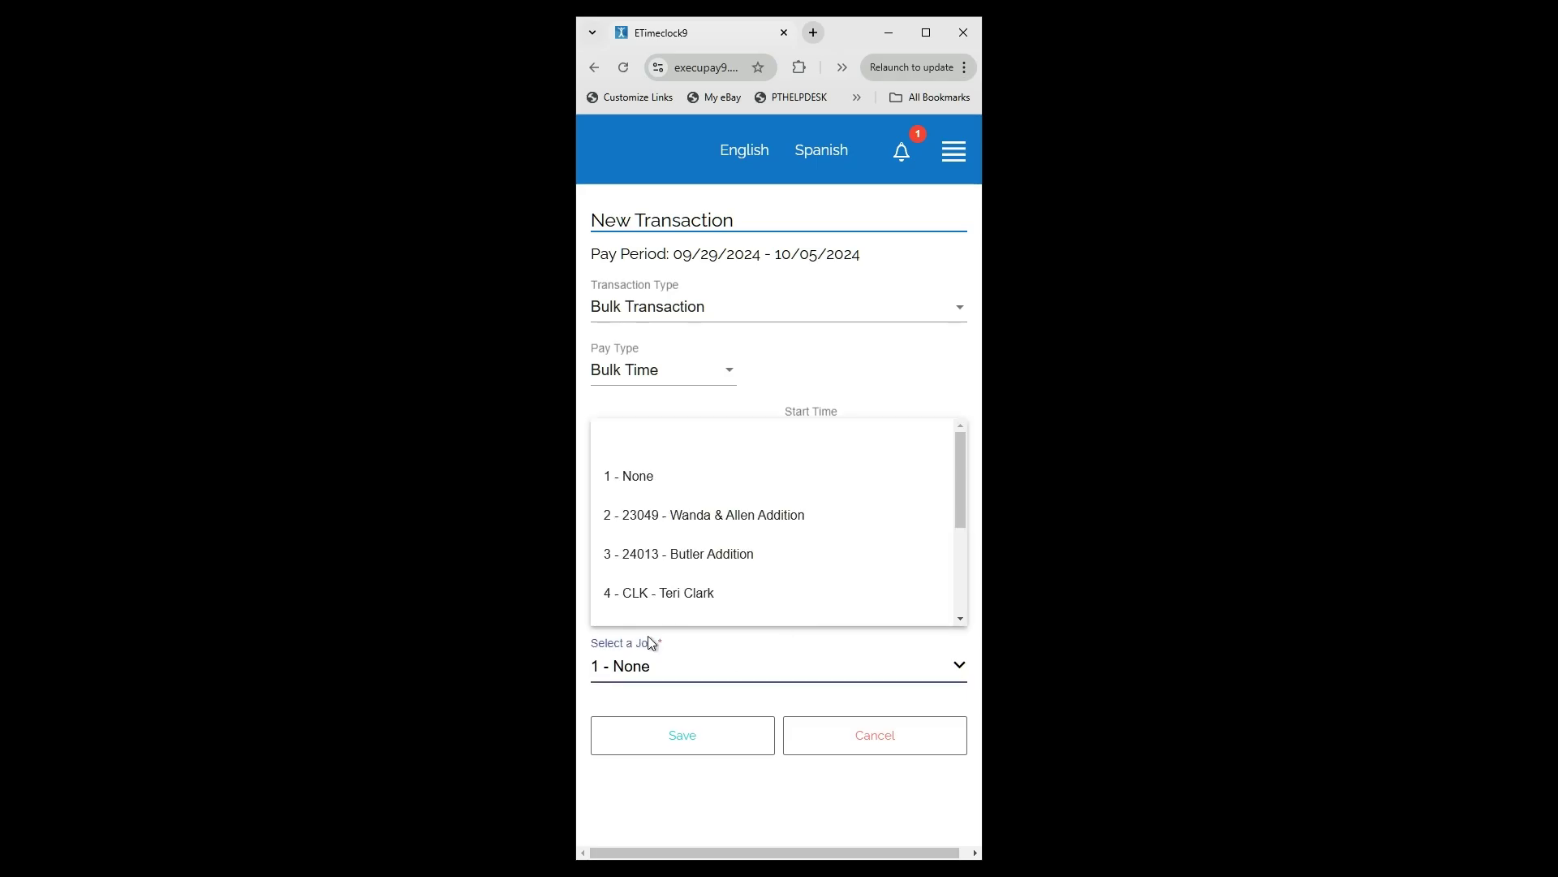
scroll(714, 594, down, 3)
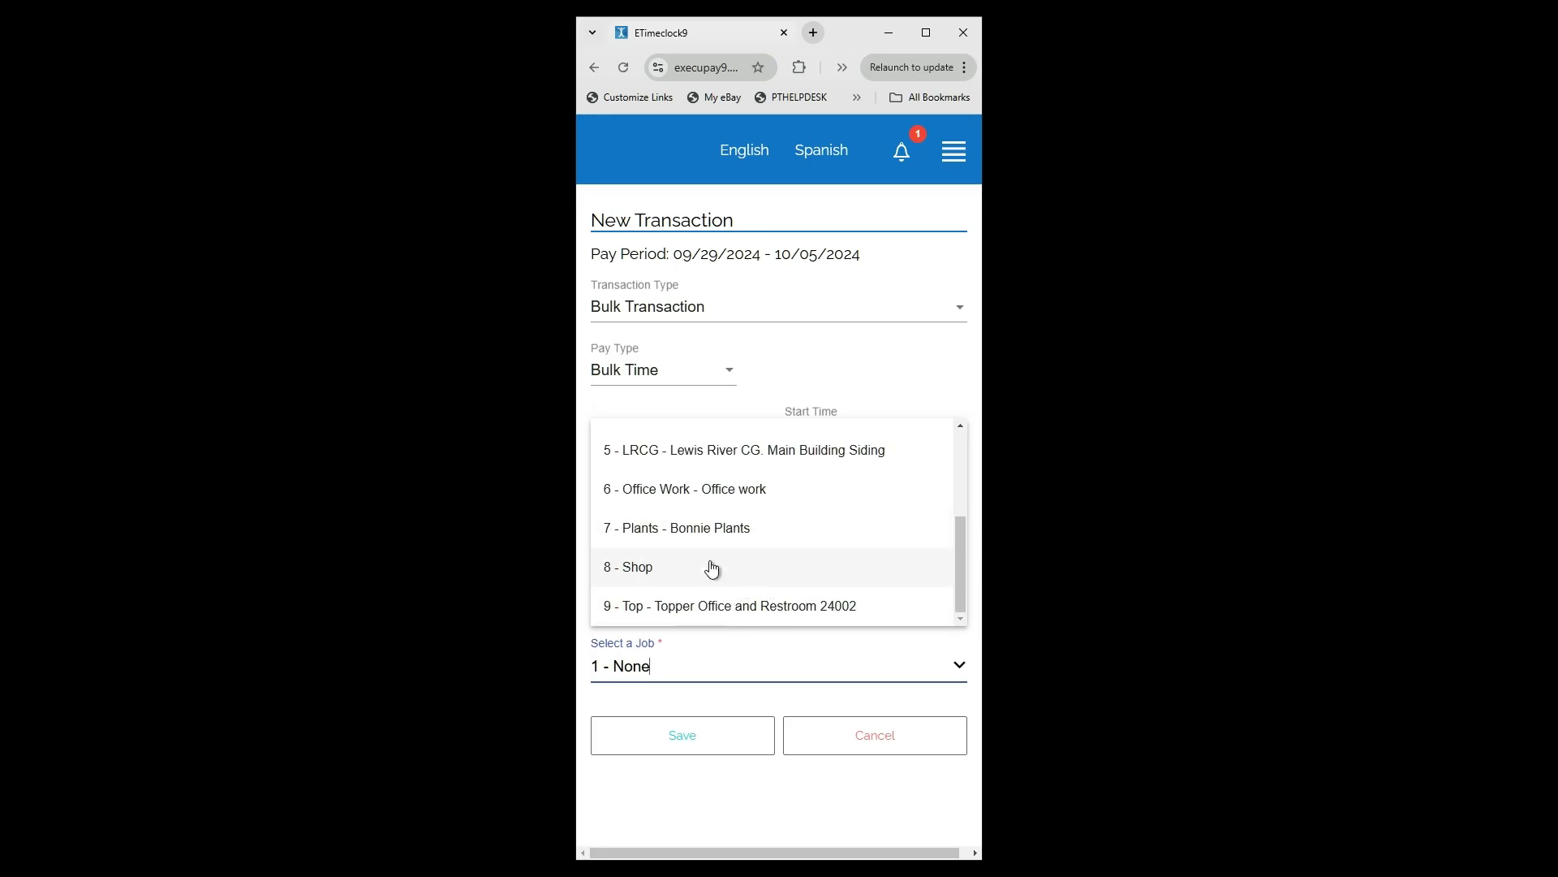
scroll(712, 594, up, 3)
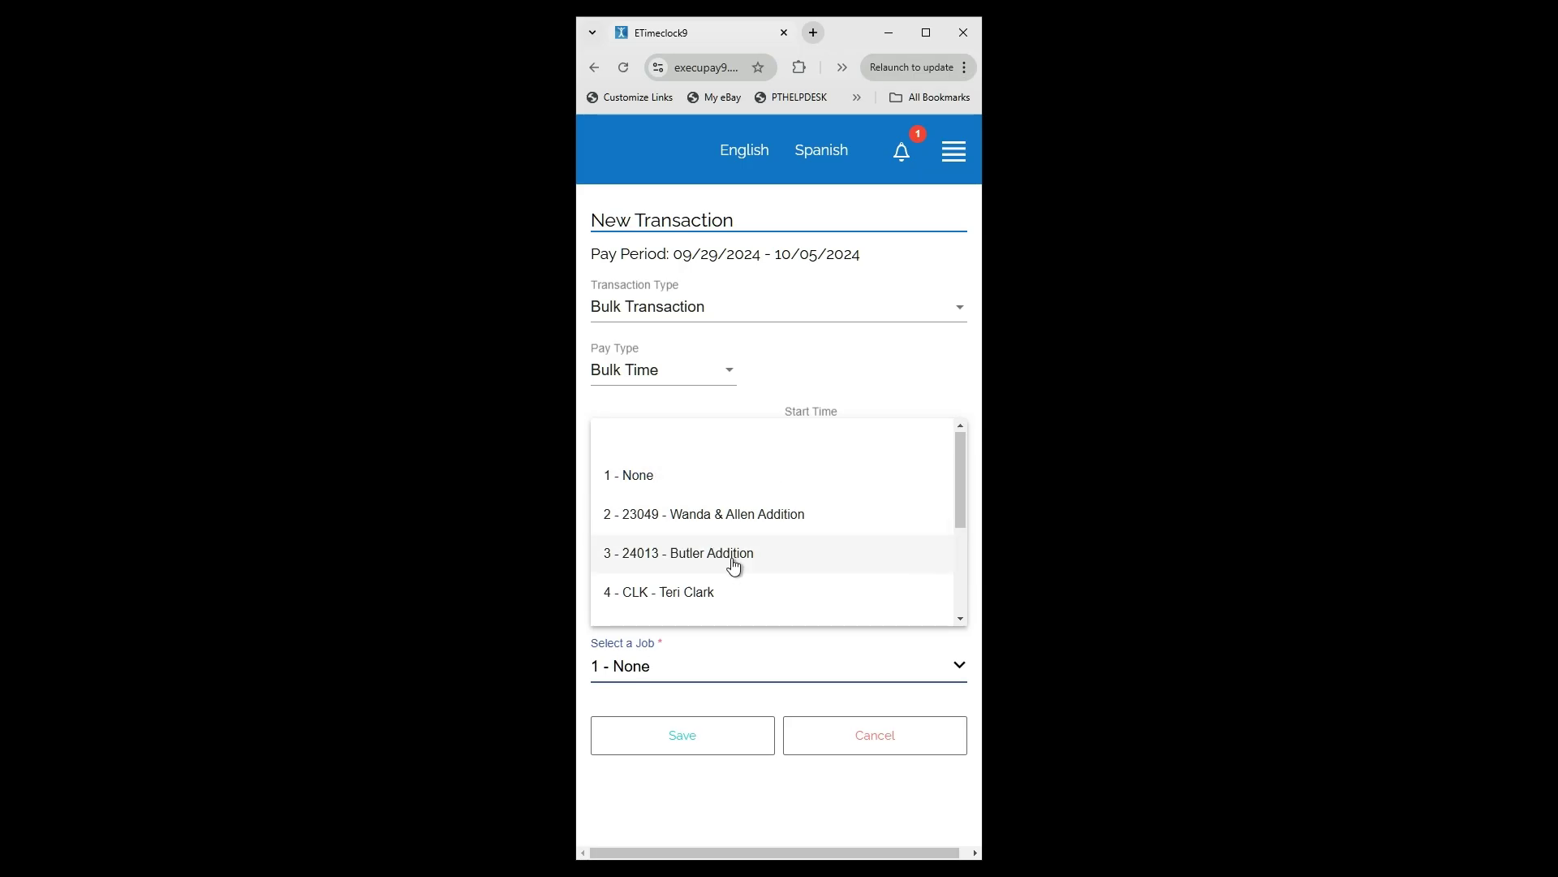
scroll(722, 560, down, 3)
scroll(727, 561, up, 3)
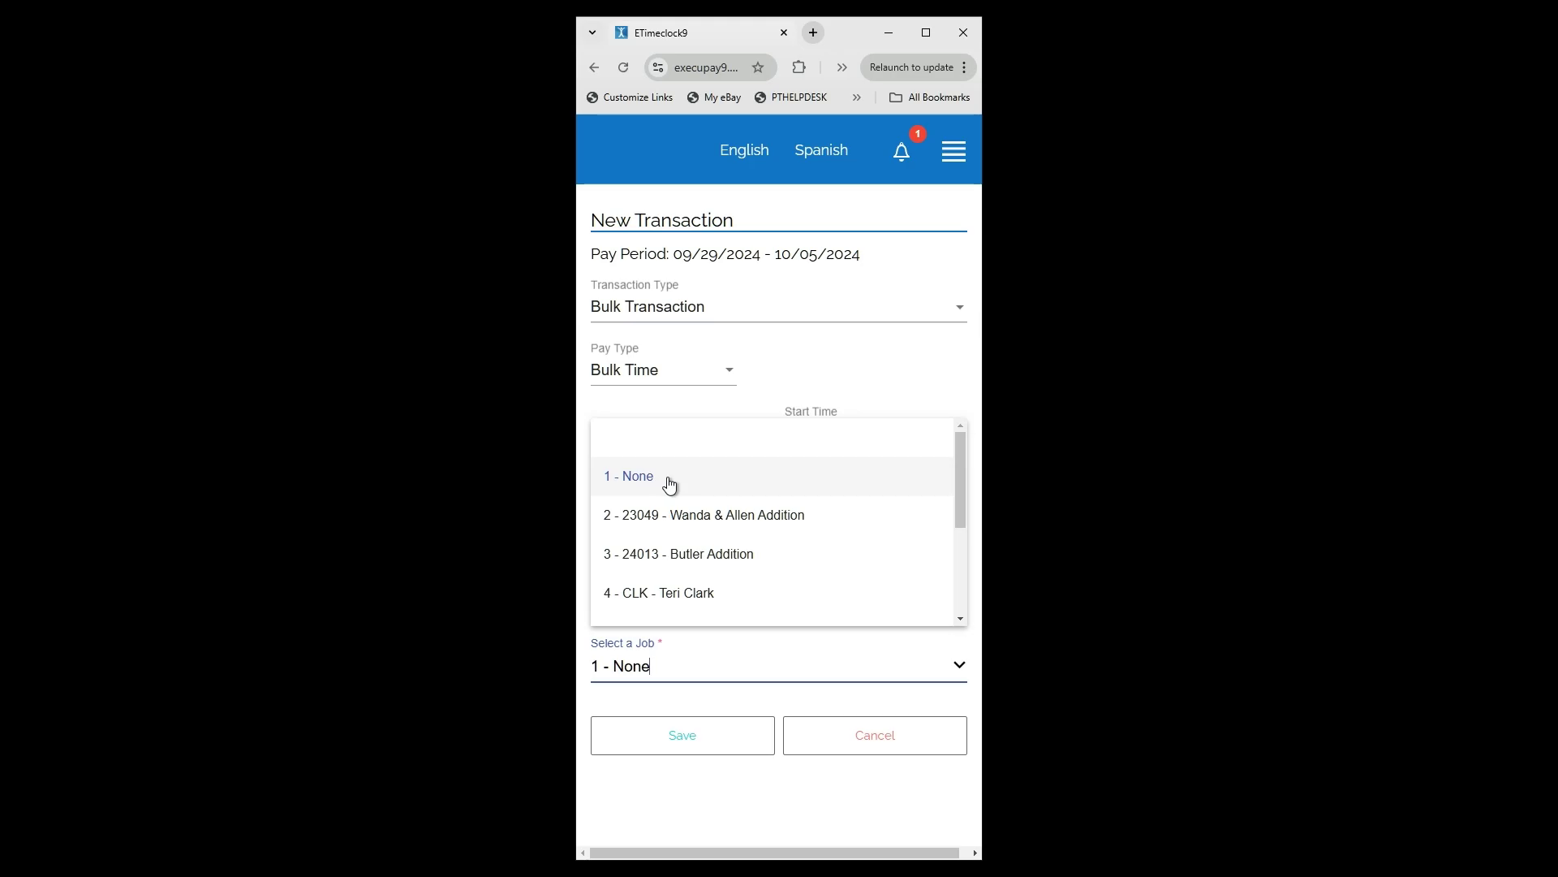
scroll(671, 487, down, 3)
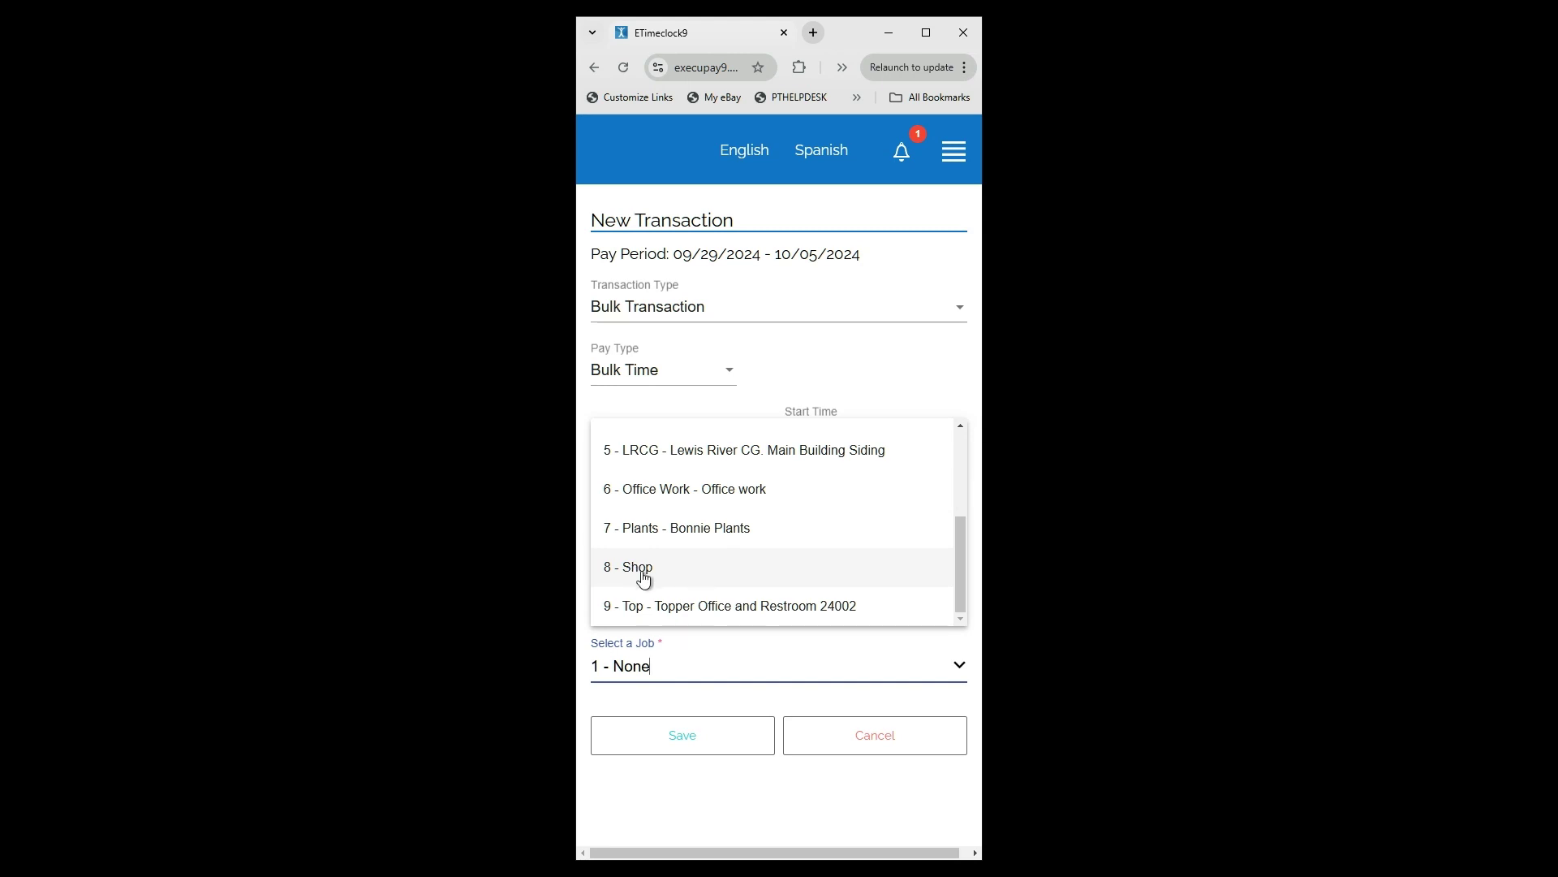
scroll(692, 589, up, 3)
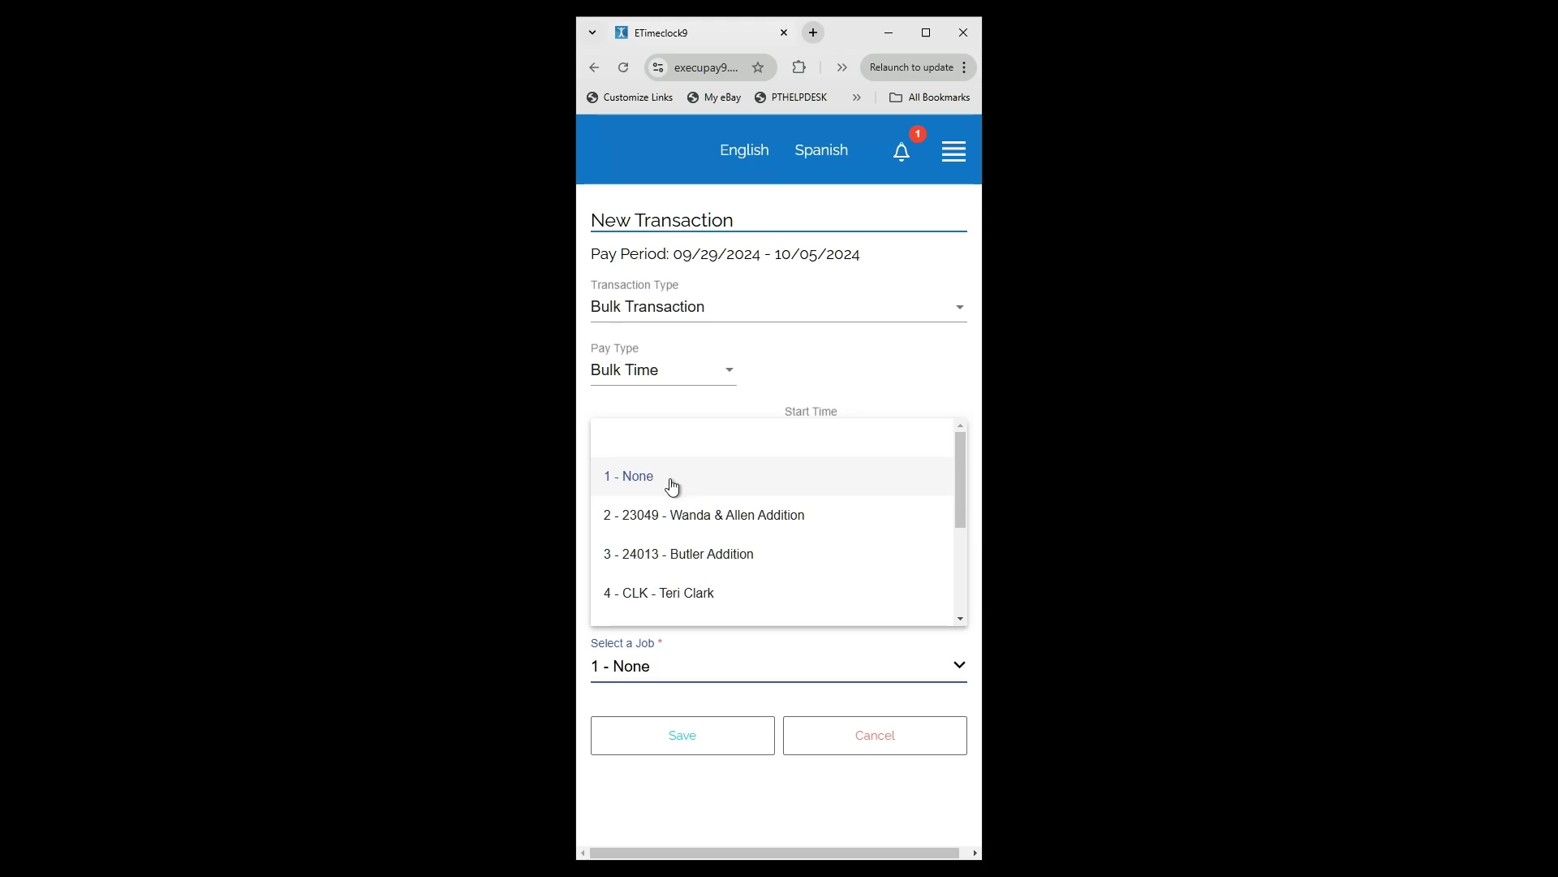
scroll(828, 470, down, 3)
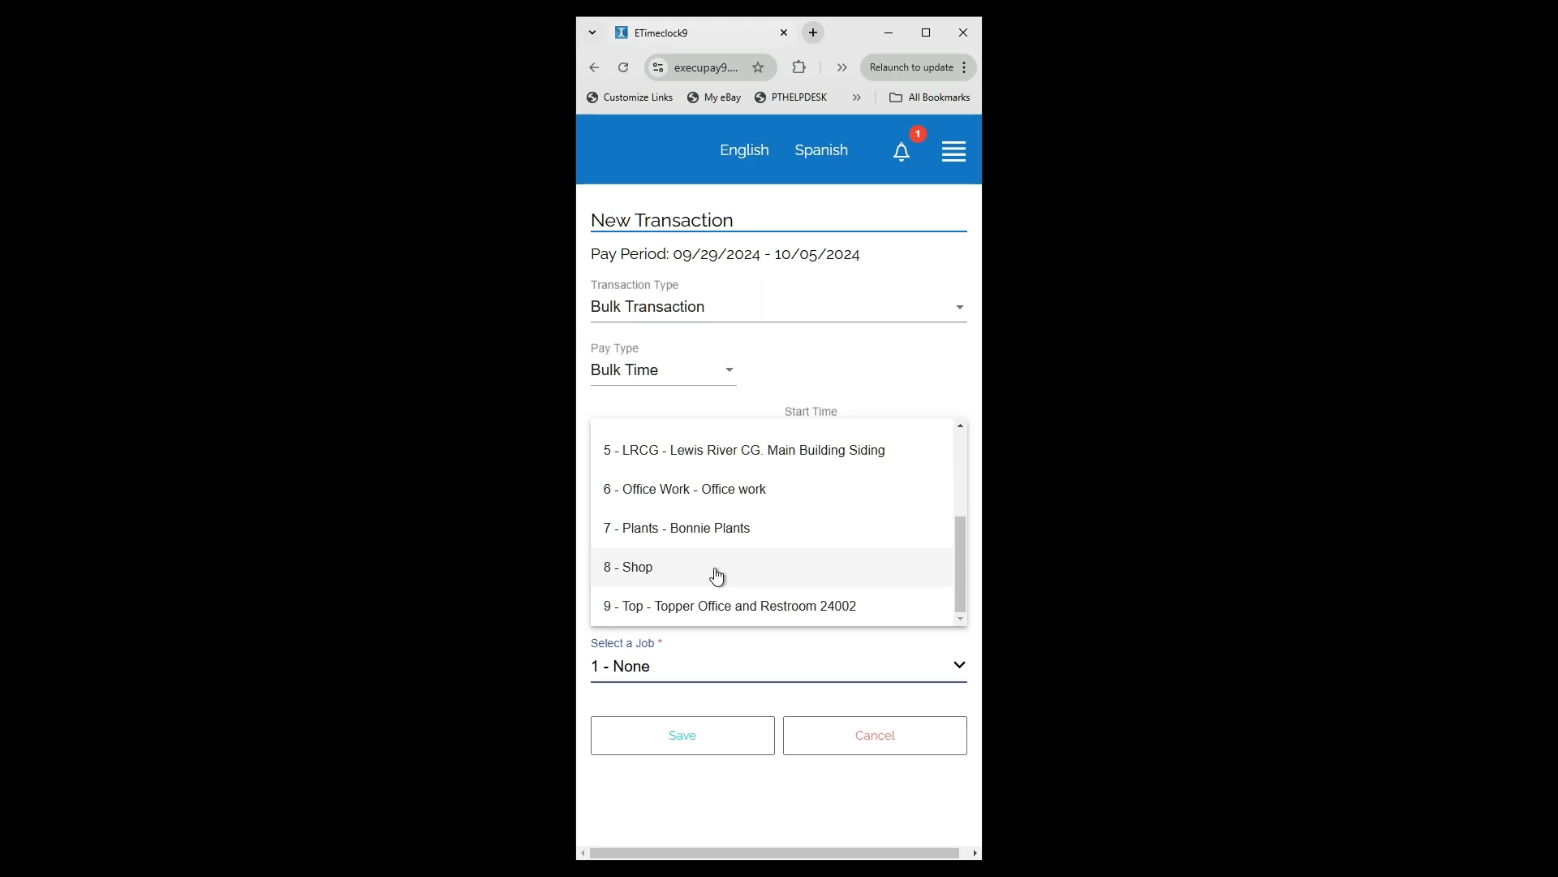
click(725, 530)
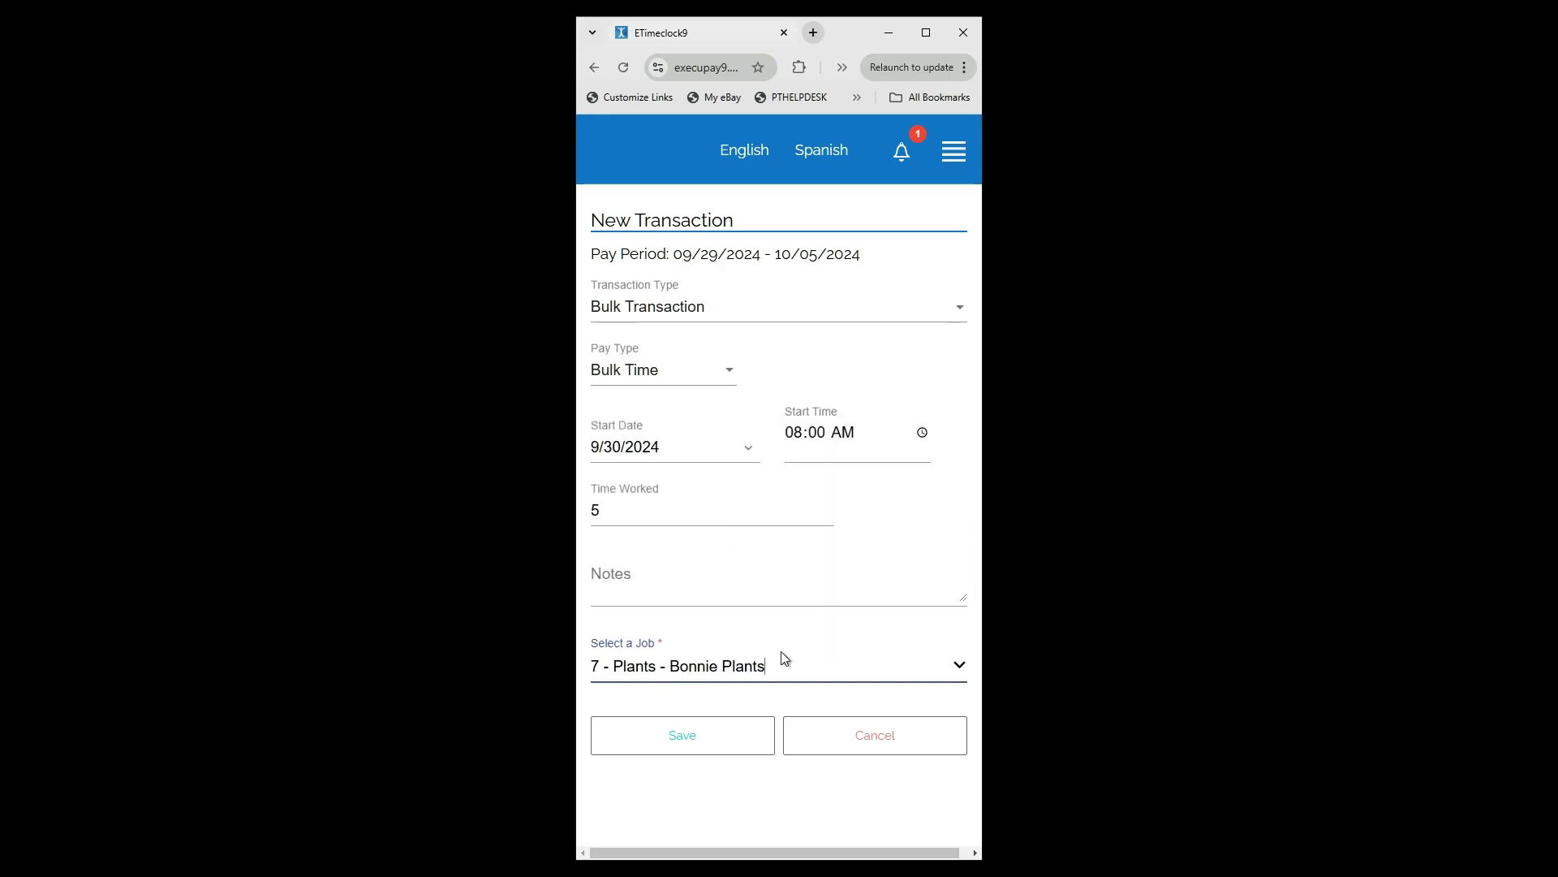
click(683, 739)
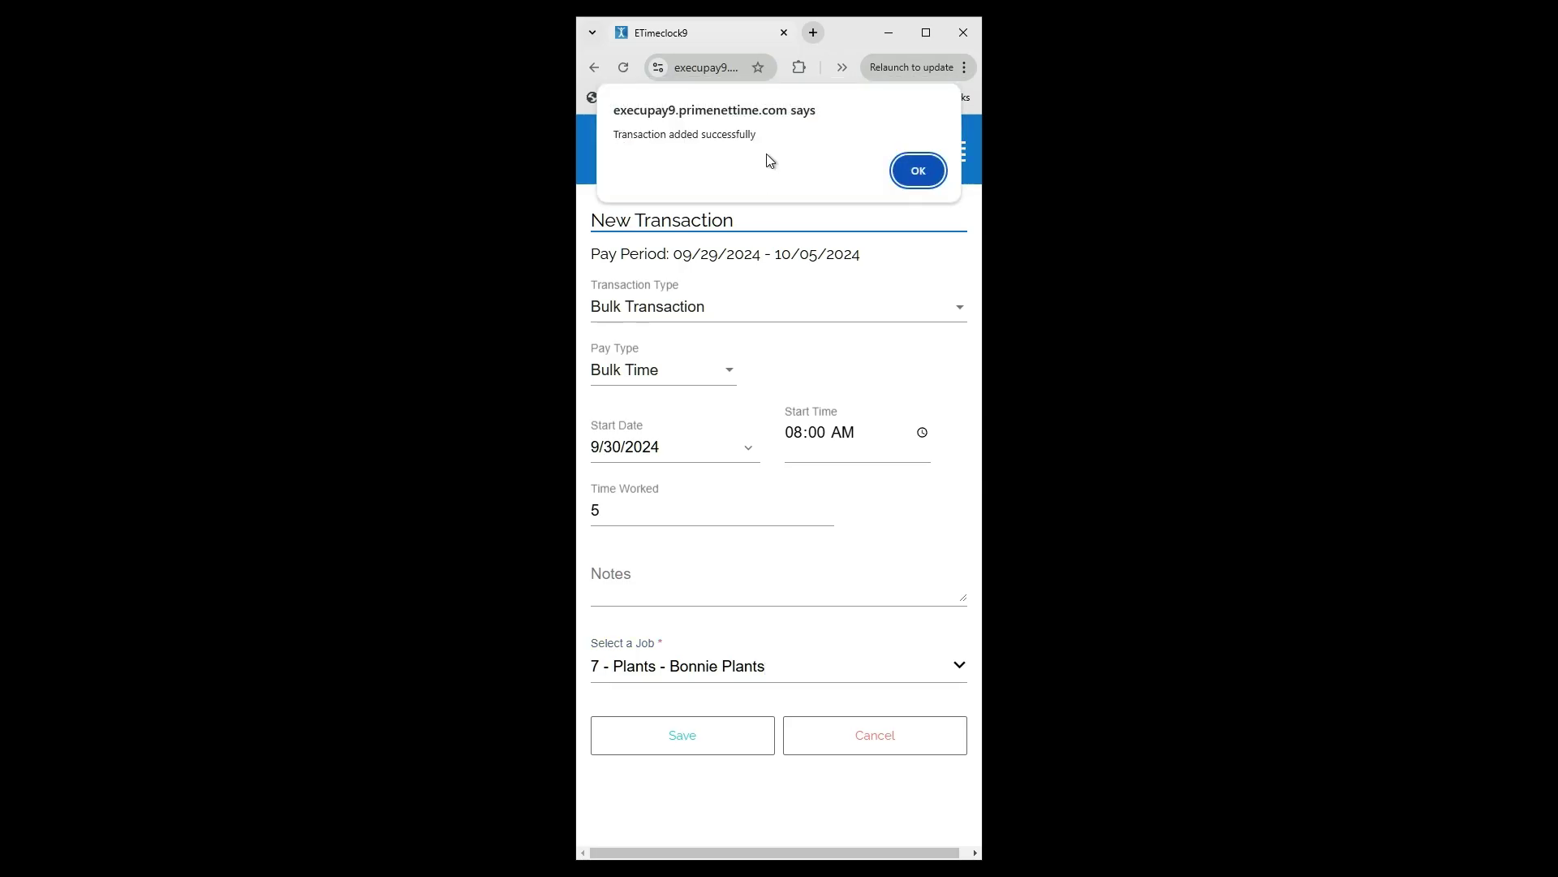
click(918, 172)
Start another new timesheet transaction with transaction type Bulk Transaction
scroll(777, 583, down, 1)
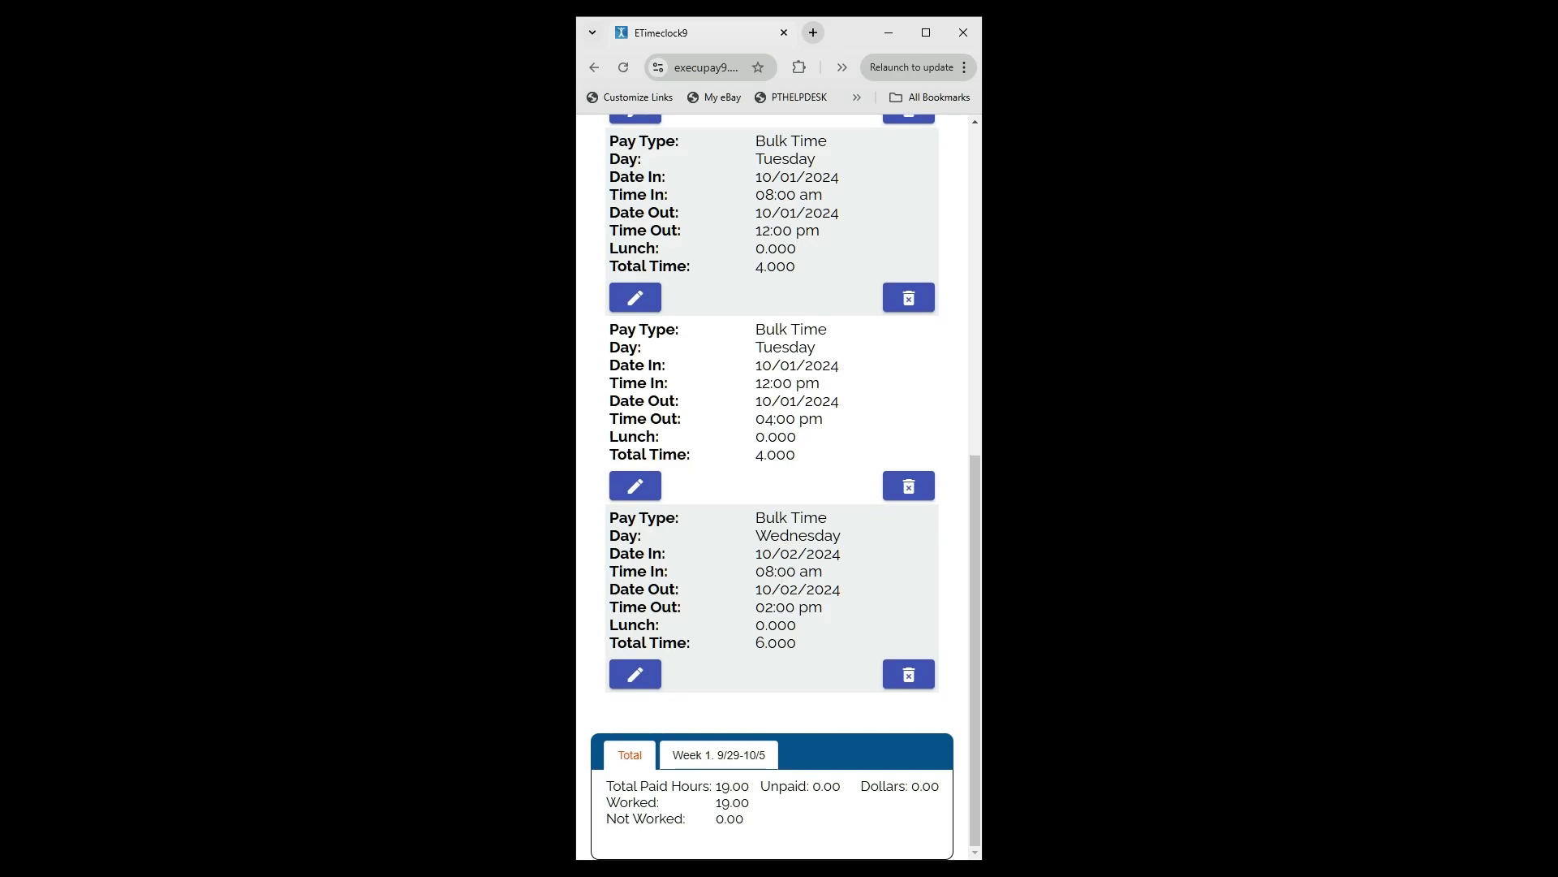
scroll(785, 649, up, 9)
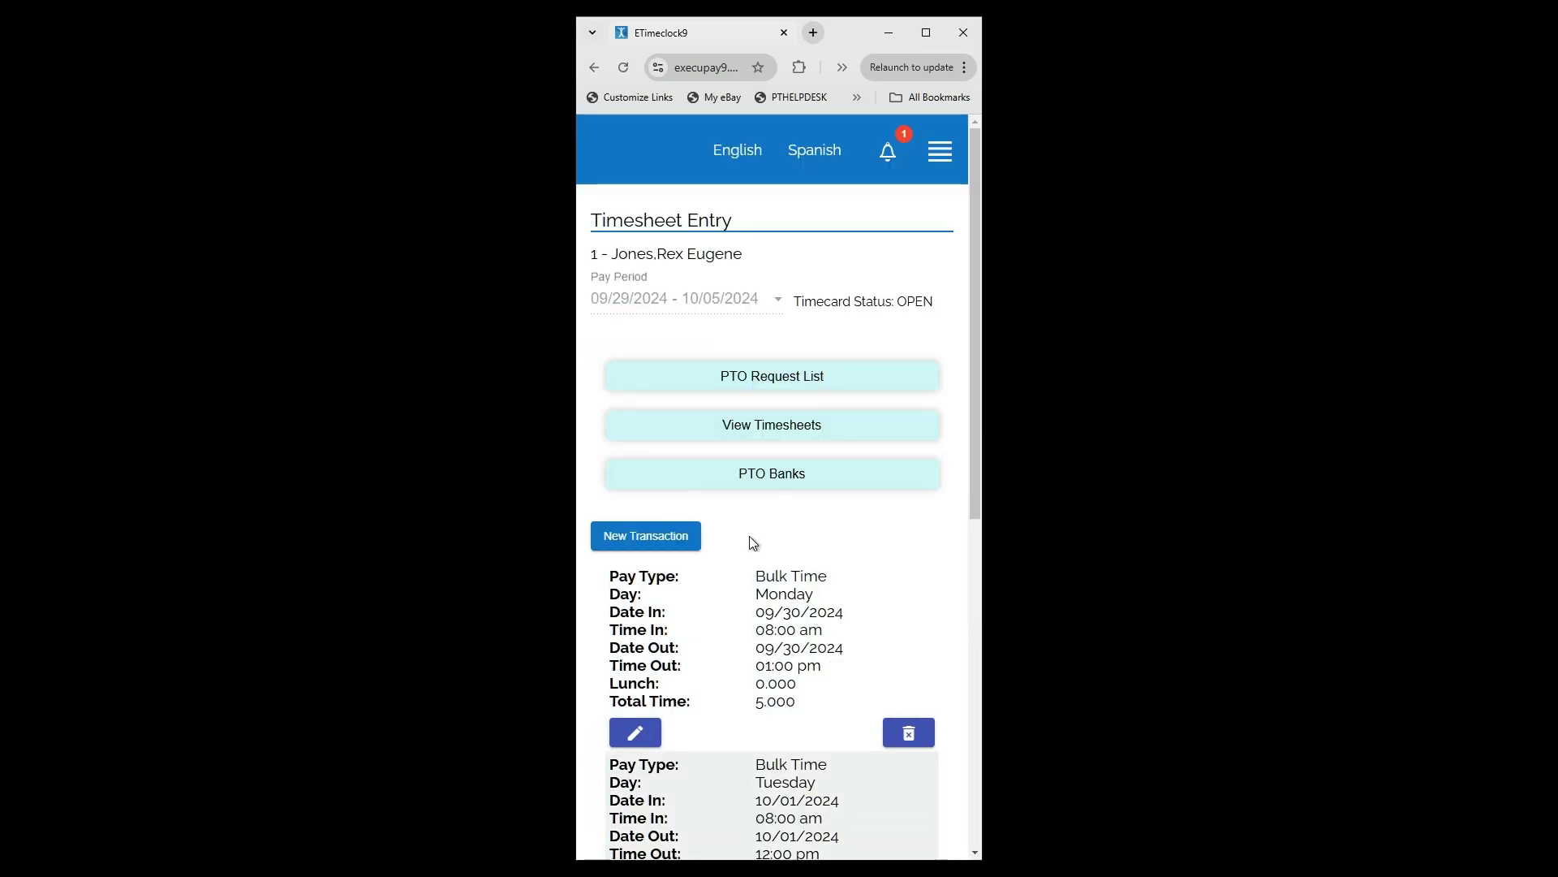
click(661, 544)
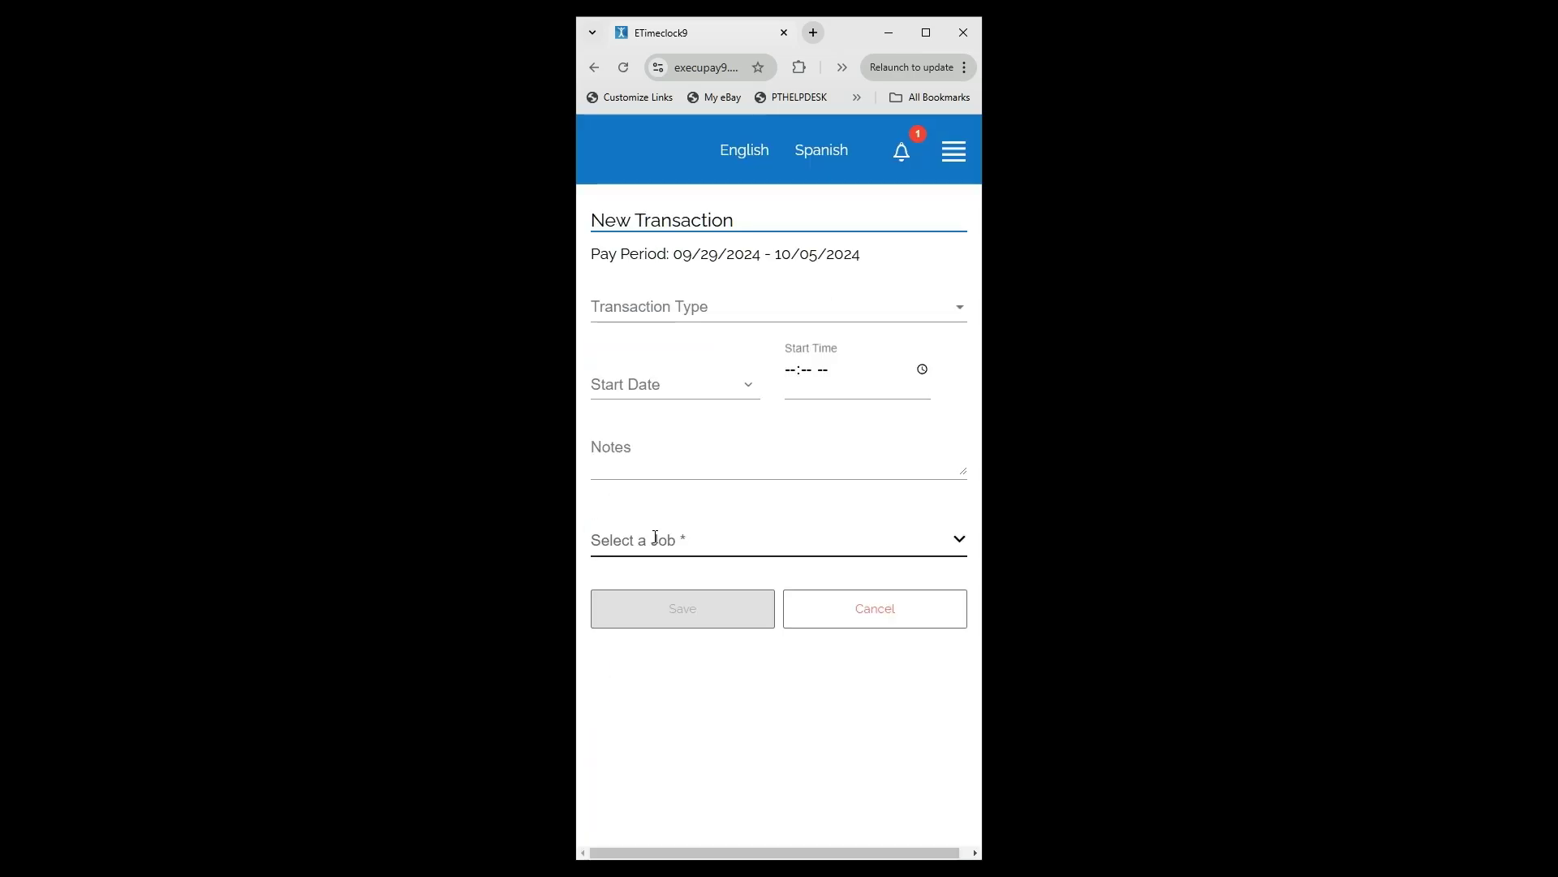
click(719, 315)
click(624, 313)
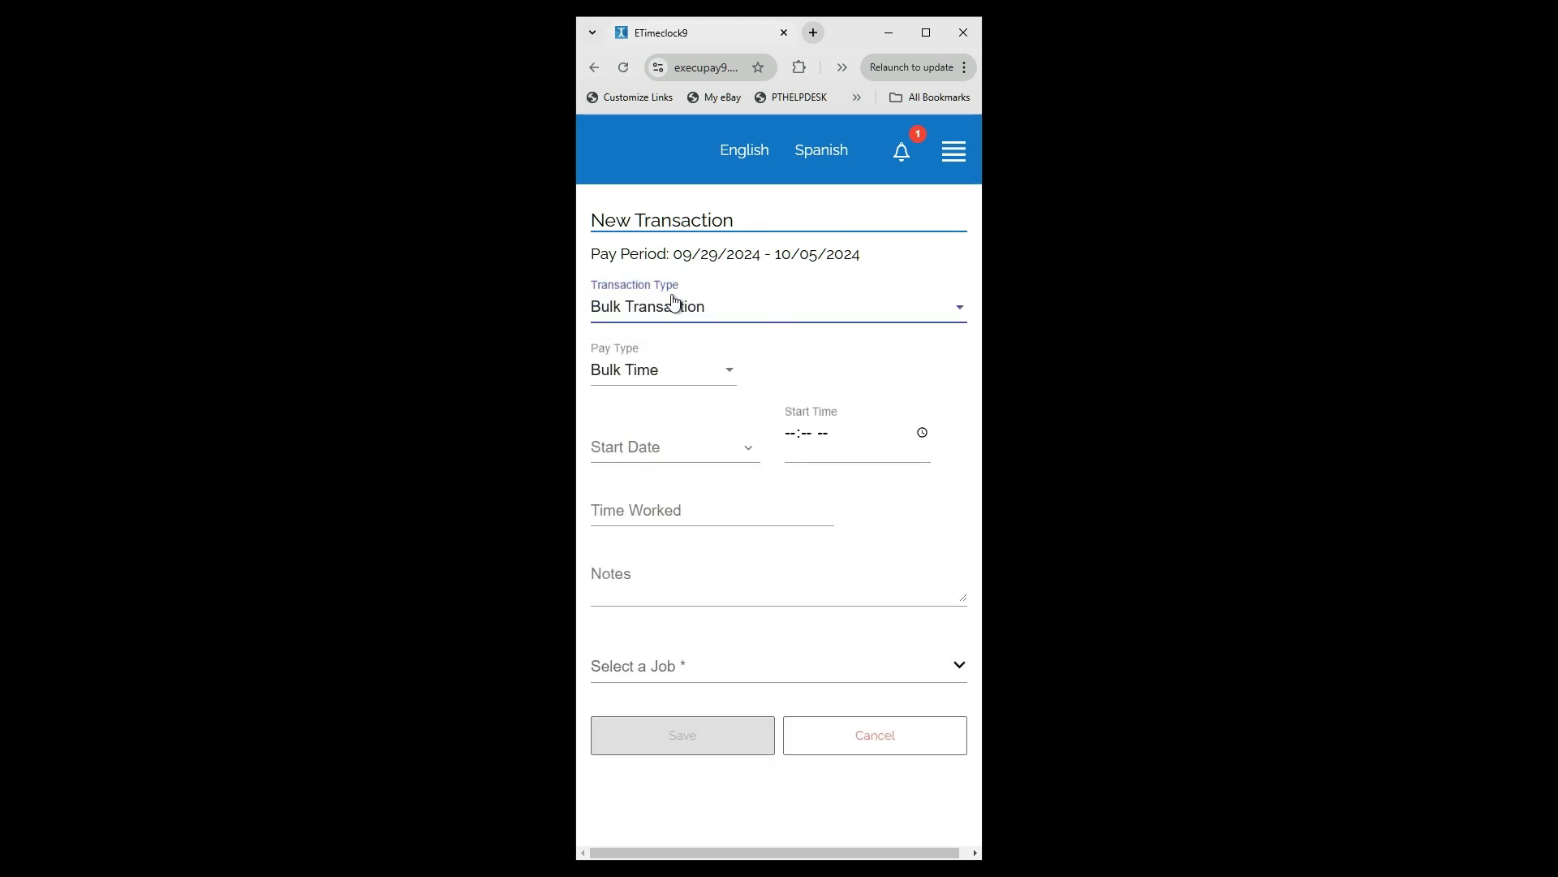
Set the second new transaction's start date to 9/30/2024
click(675, 452)
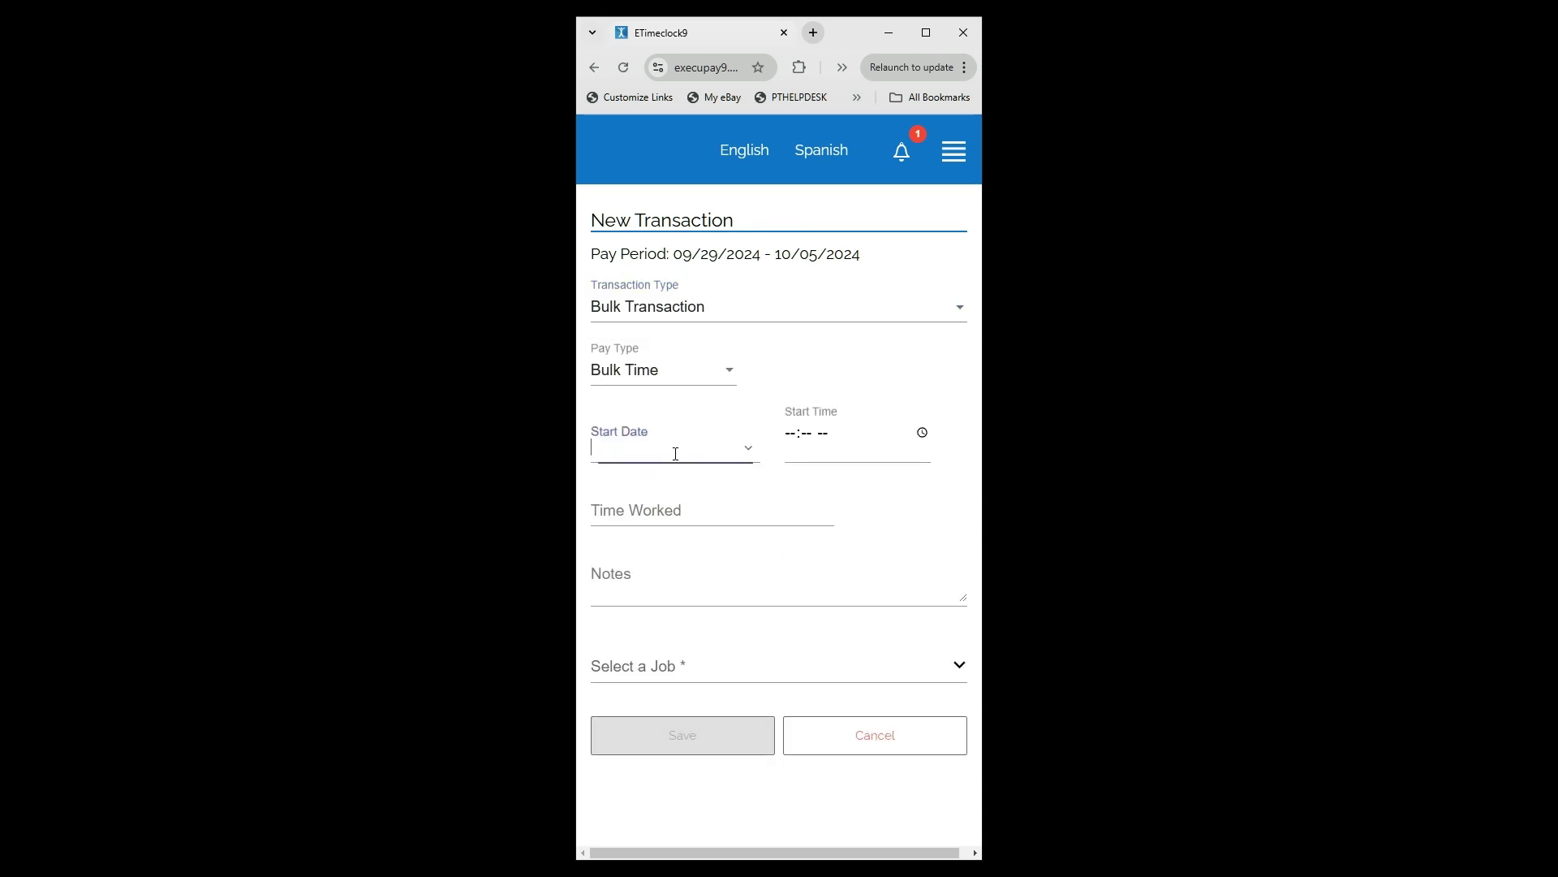
click(743, 450)
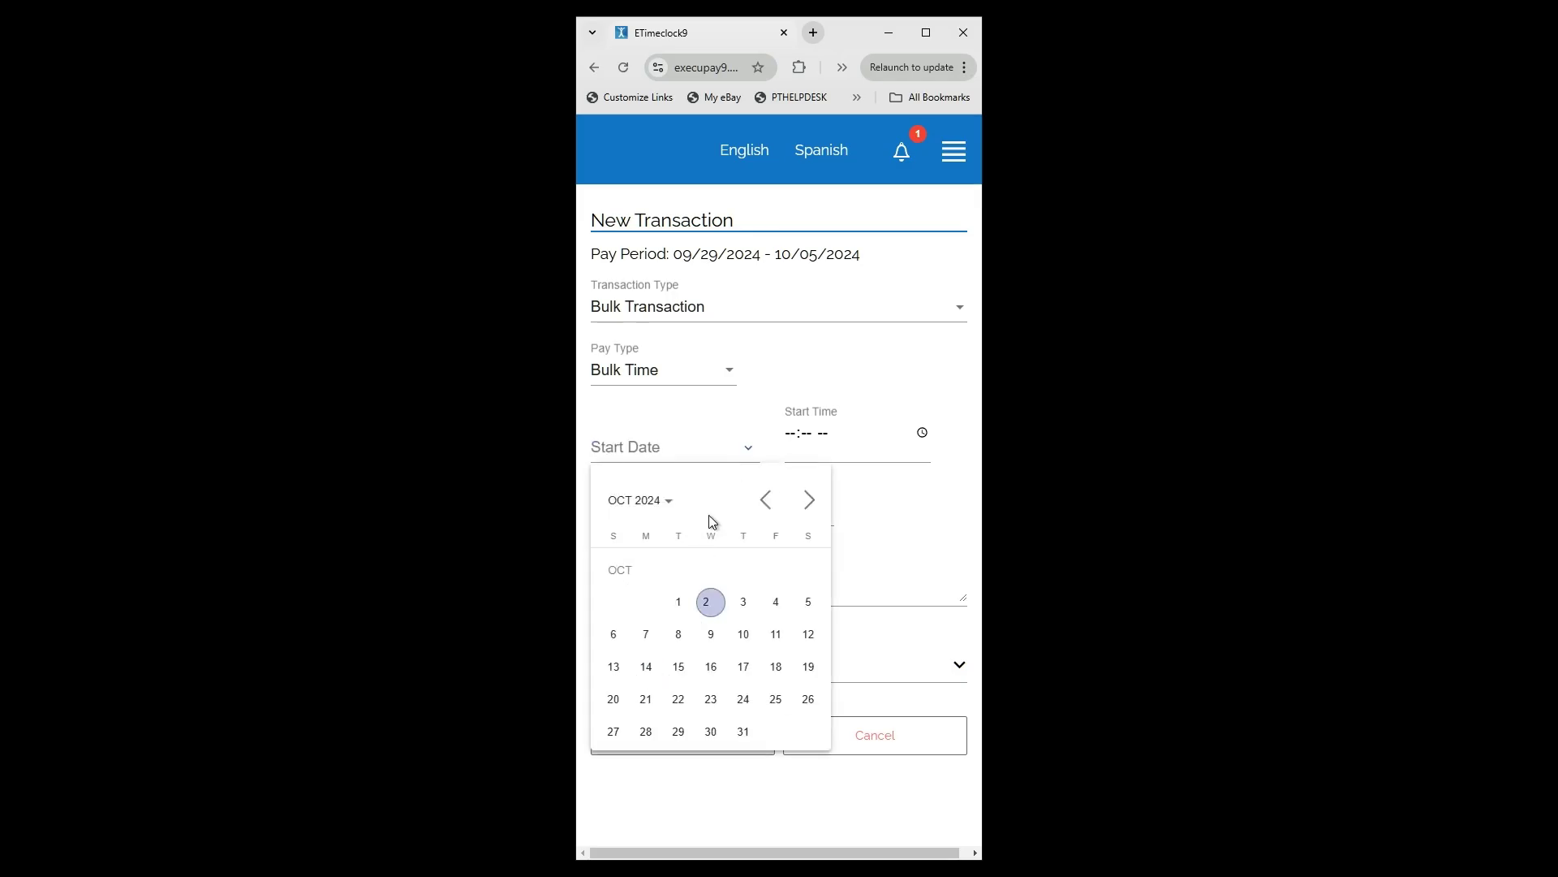
click(766, 500)
click(646, 731)
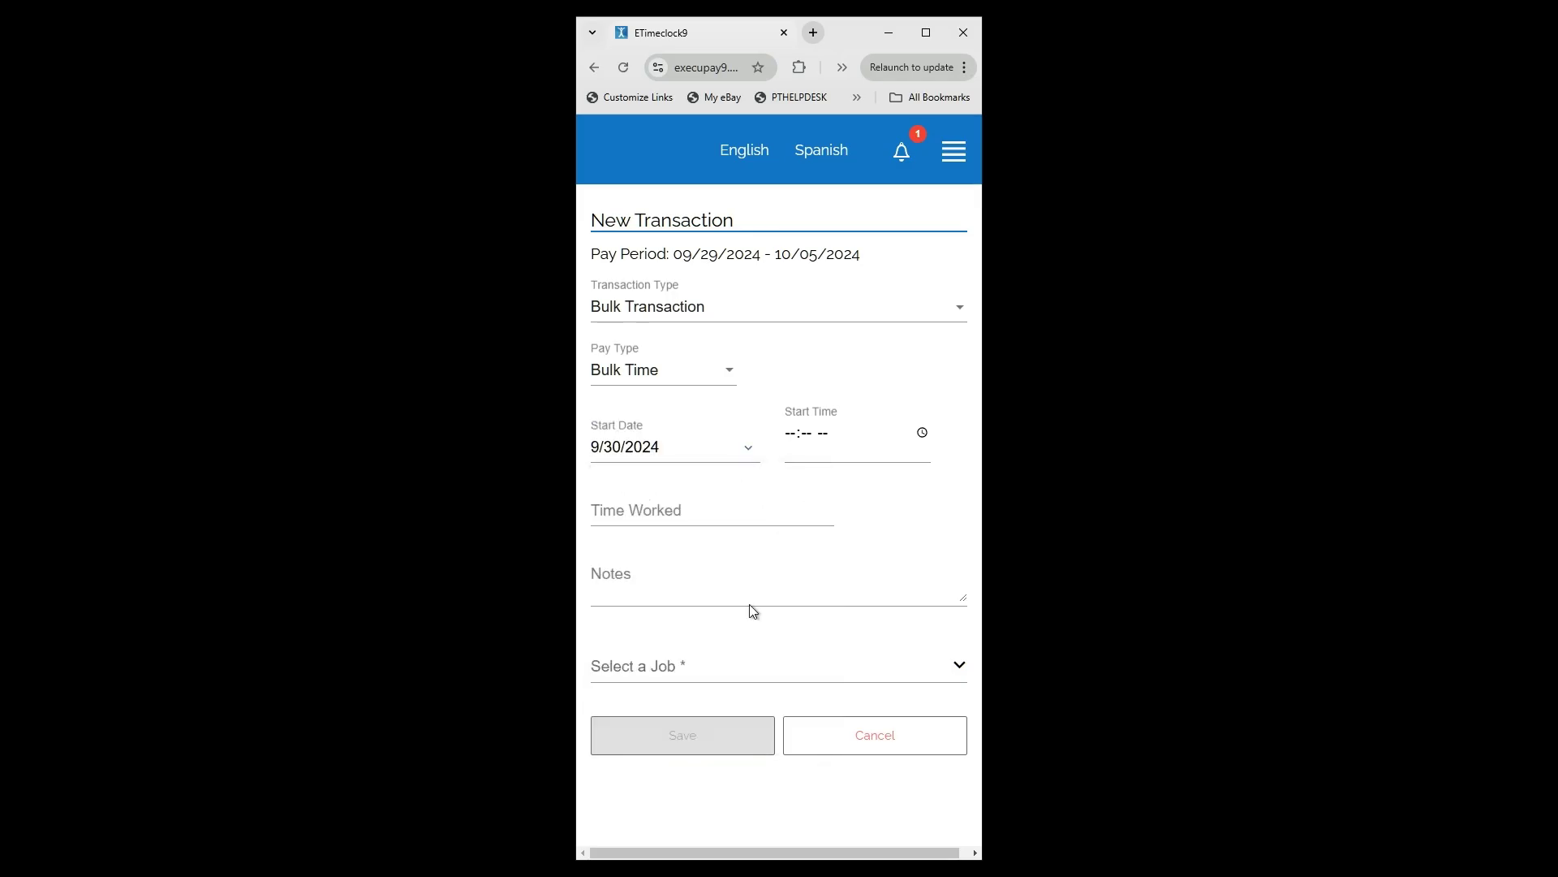
Set the second transaction's time worked to 5 and its job to 8 - Shop
click(701, 511)
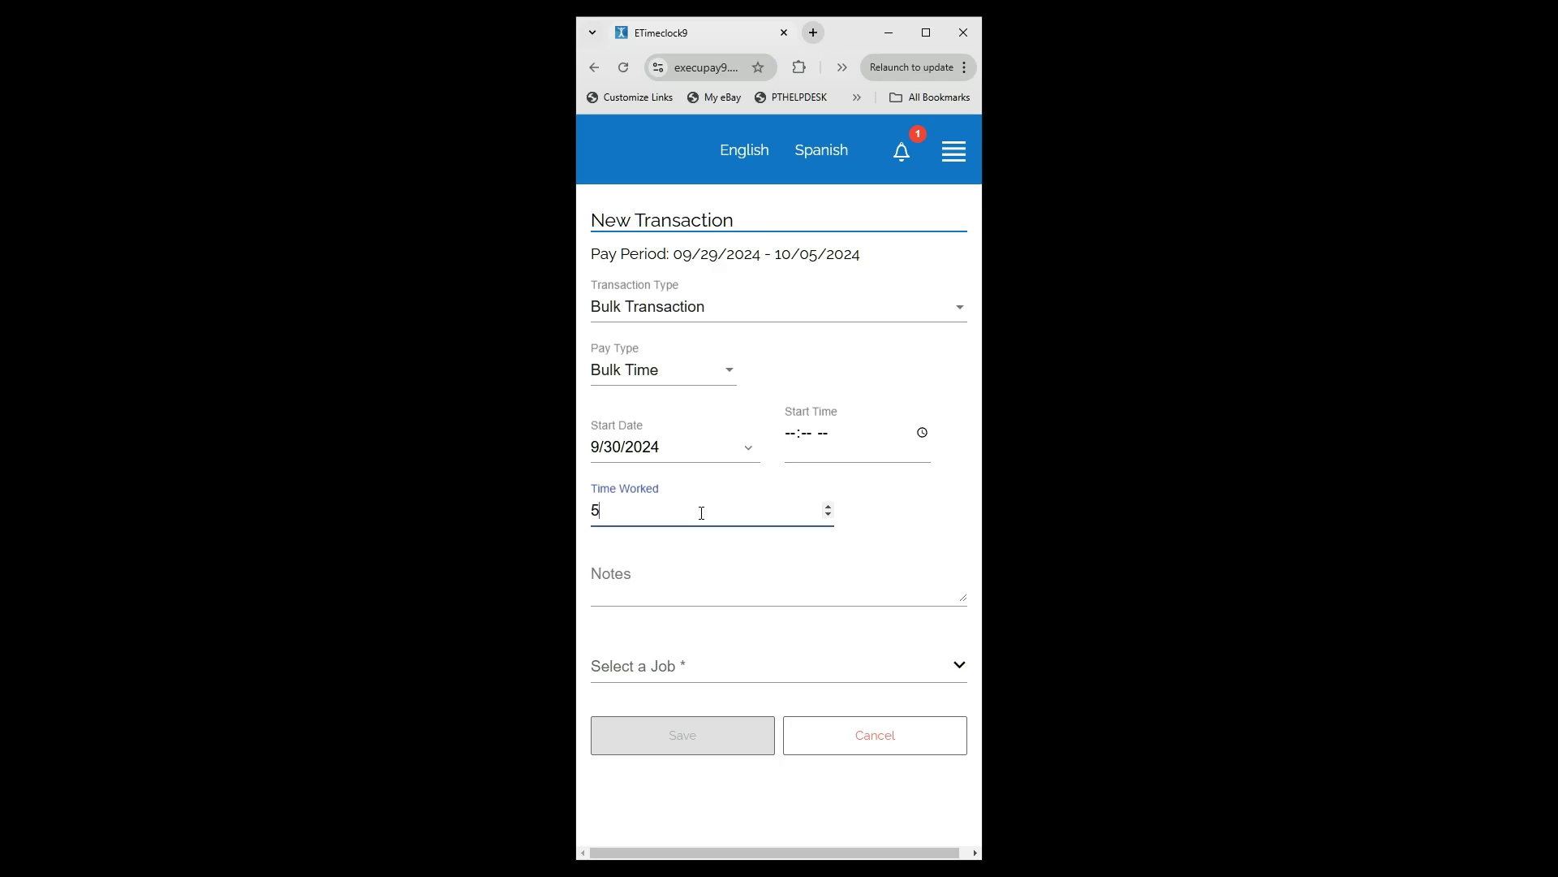
click(644, 661)
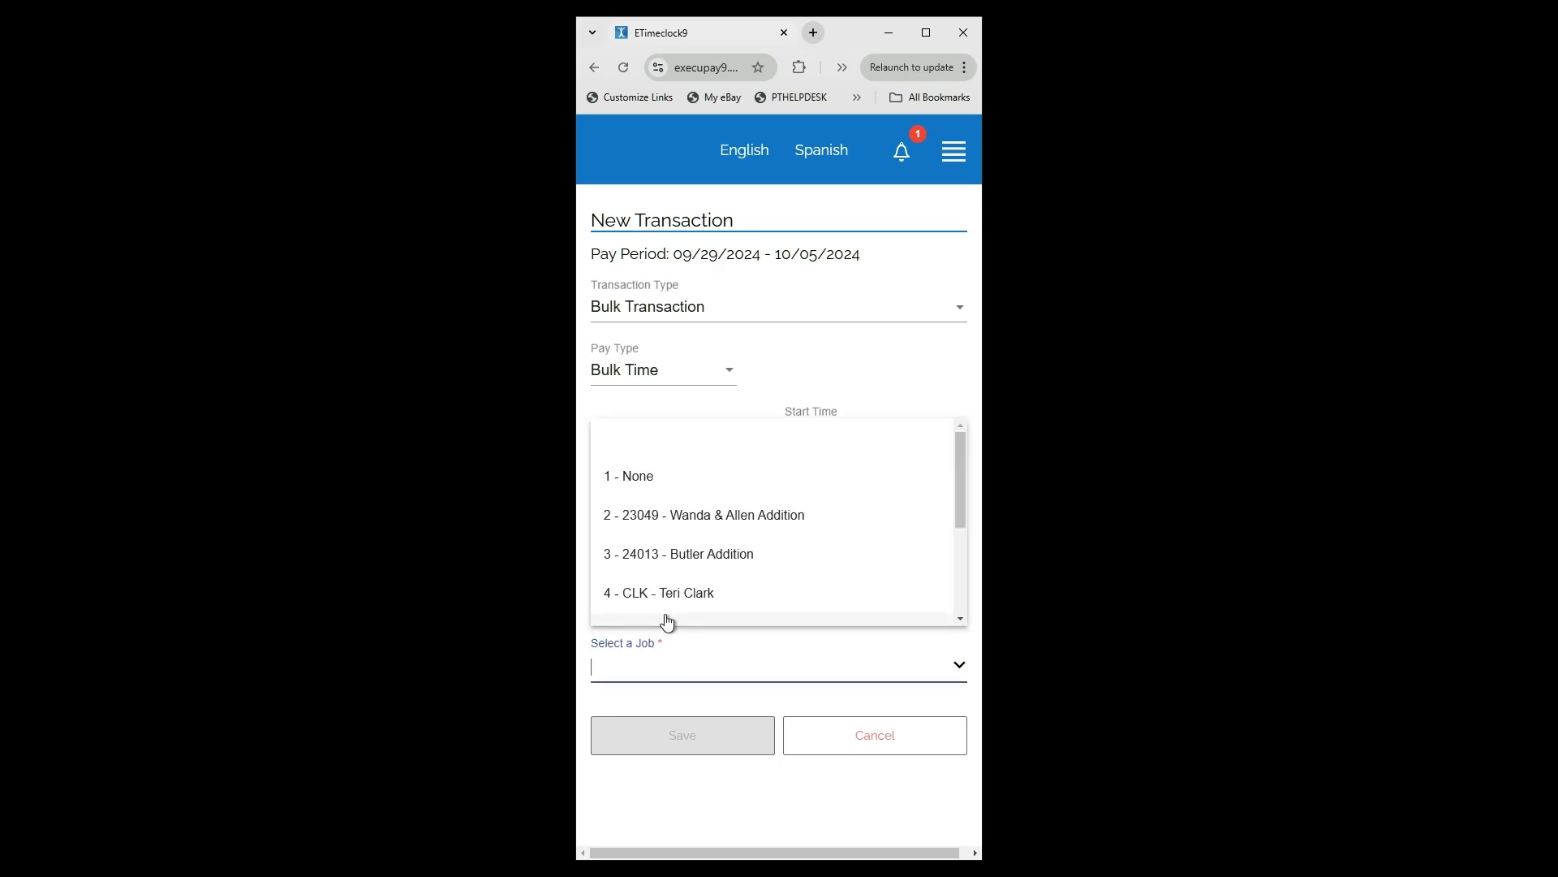
scroll(708, 580, down, 2)
click(641, 565)
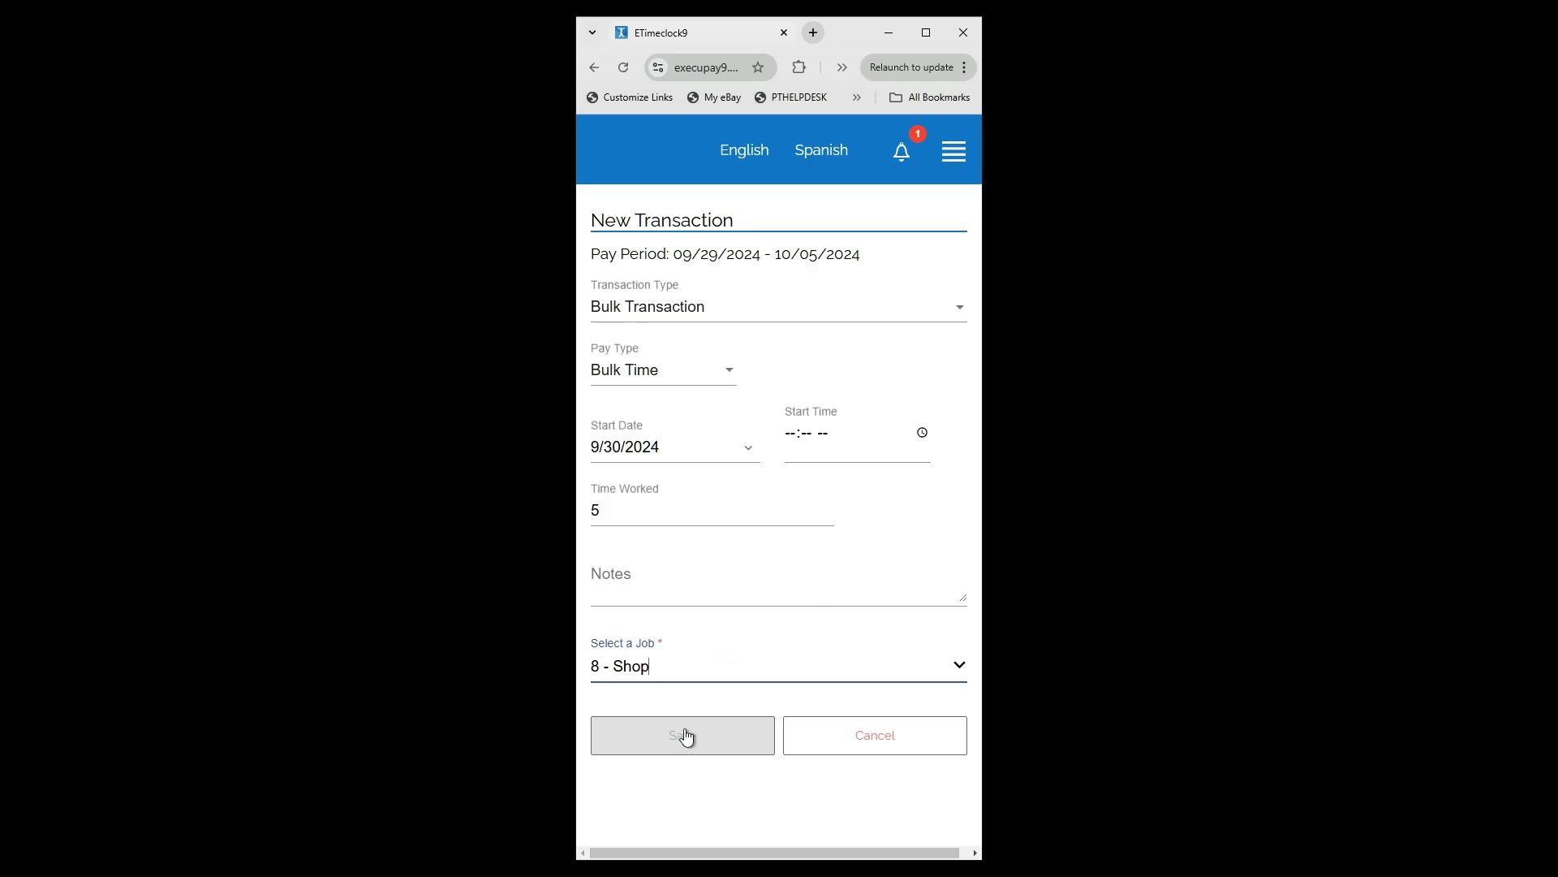
click(721, 680)
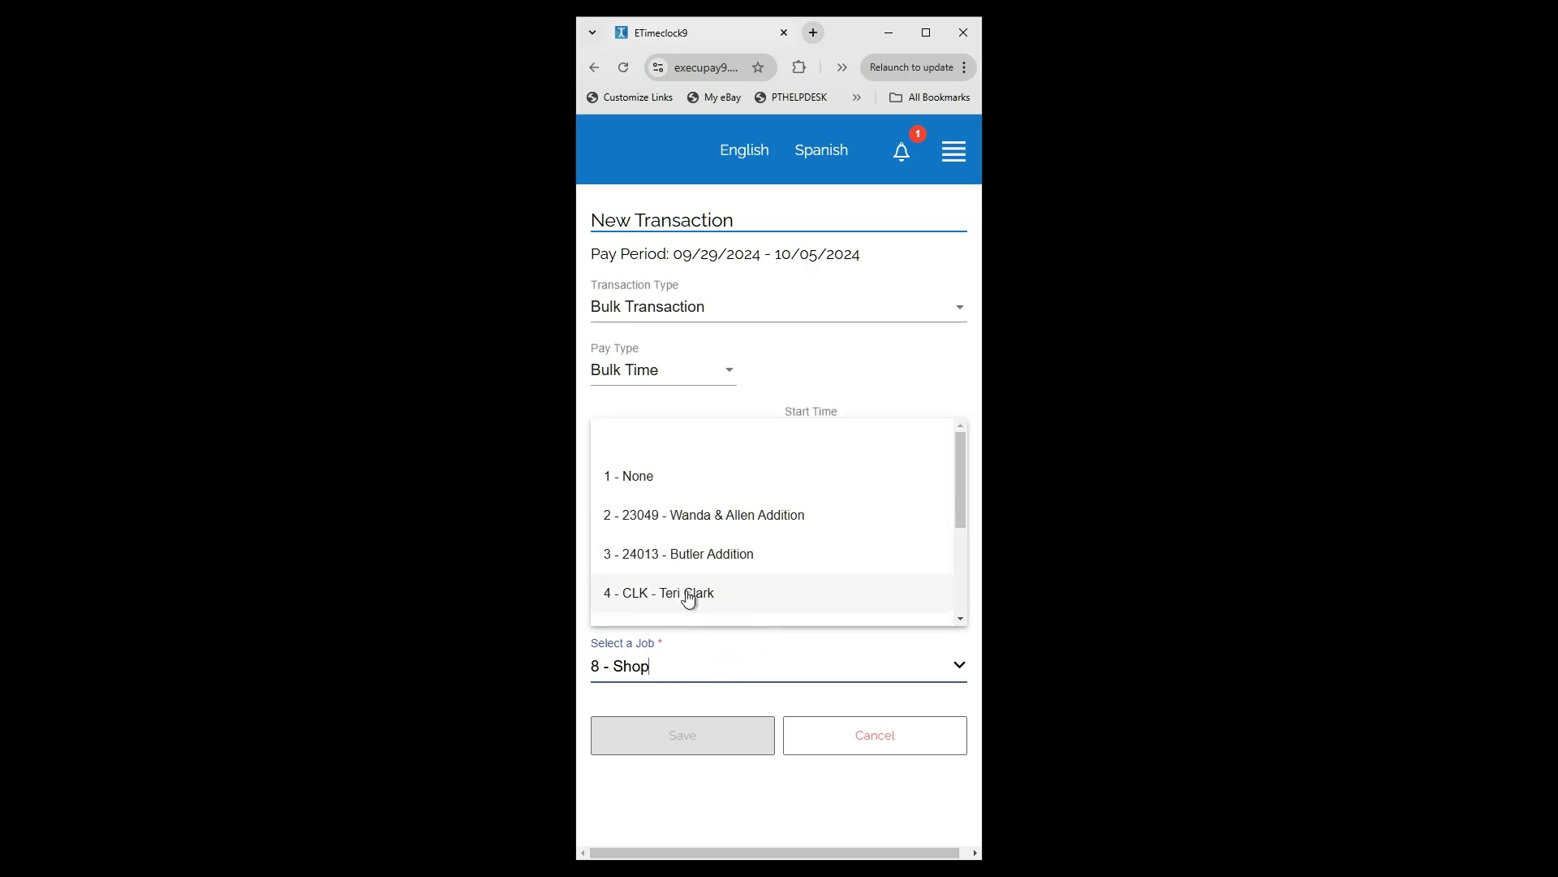
scroll(685, 588, down, 3)
click(649, 572)
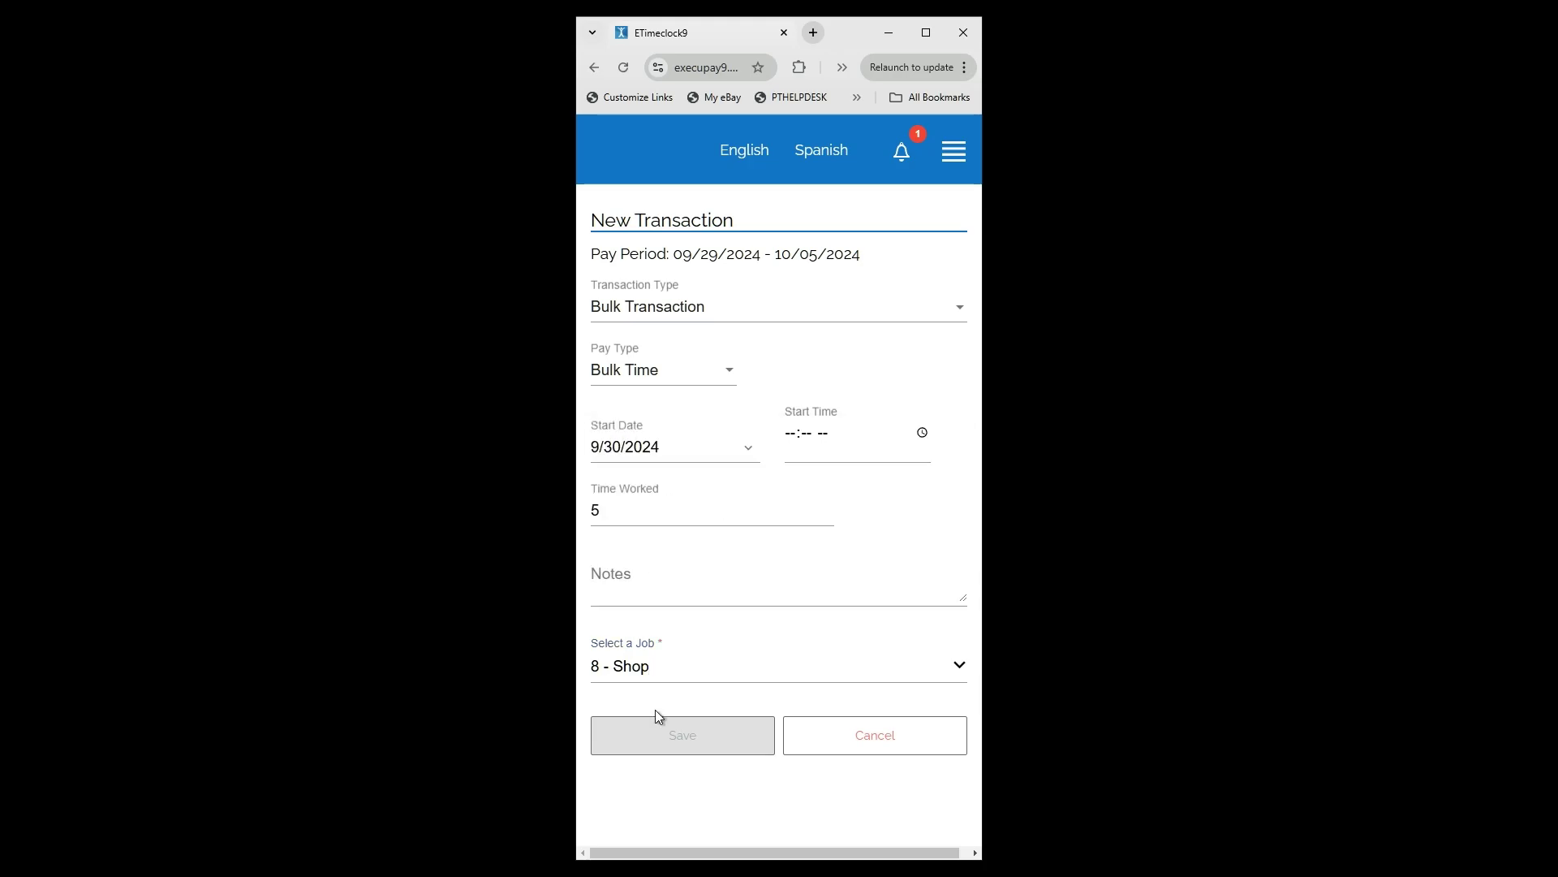
Set the second transaction's start time to 05:56 PM
click(799, 414)
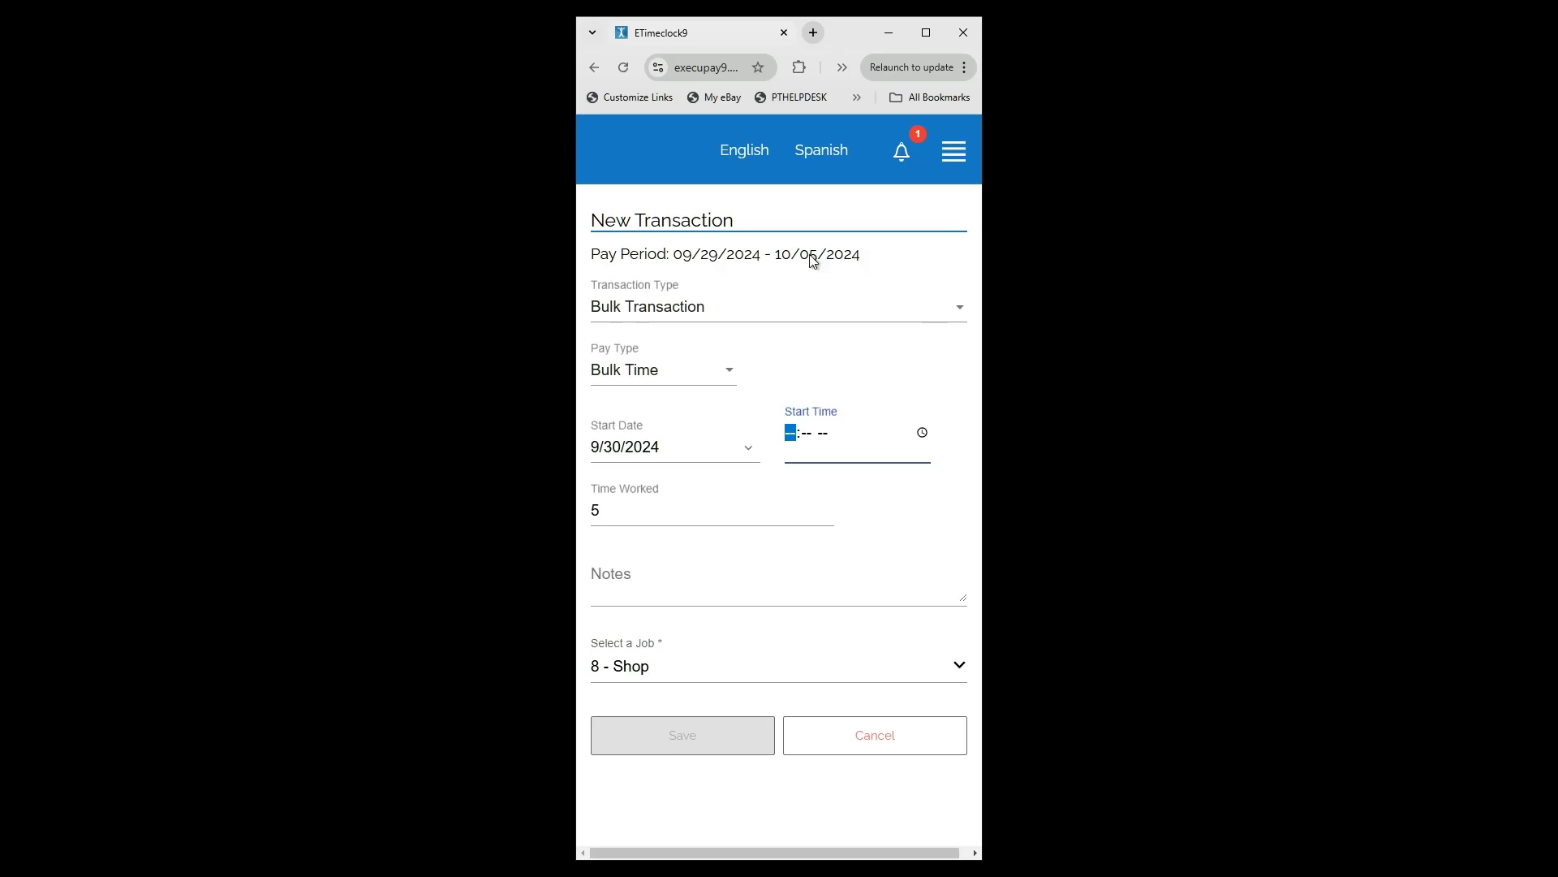
click(664, 744)
click(792, 435)
text(100)
click(924, 432)
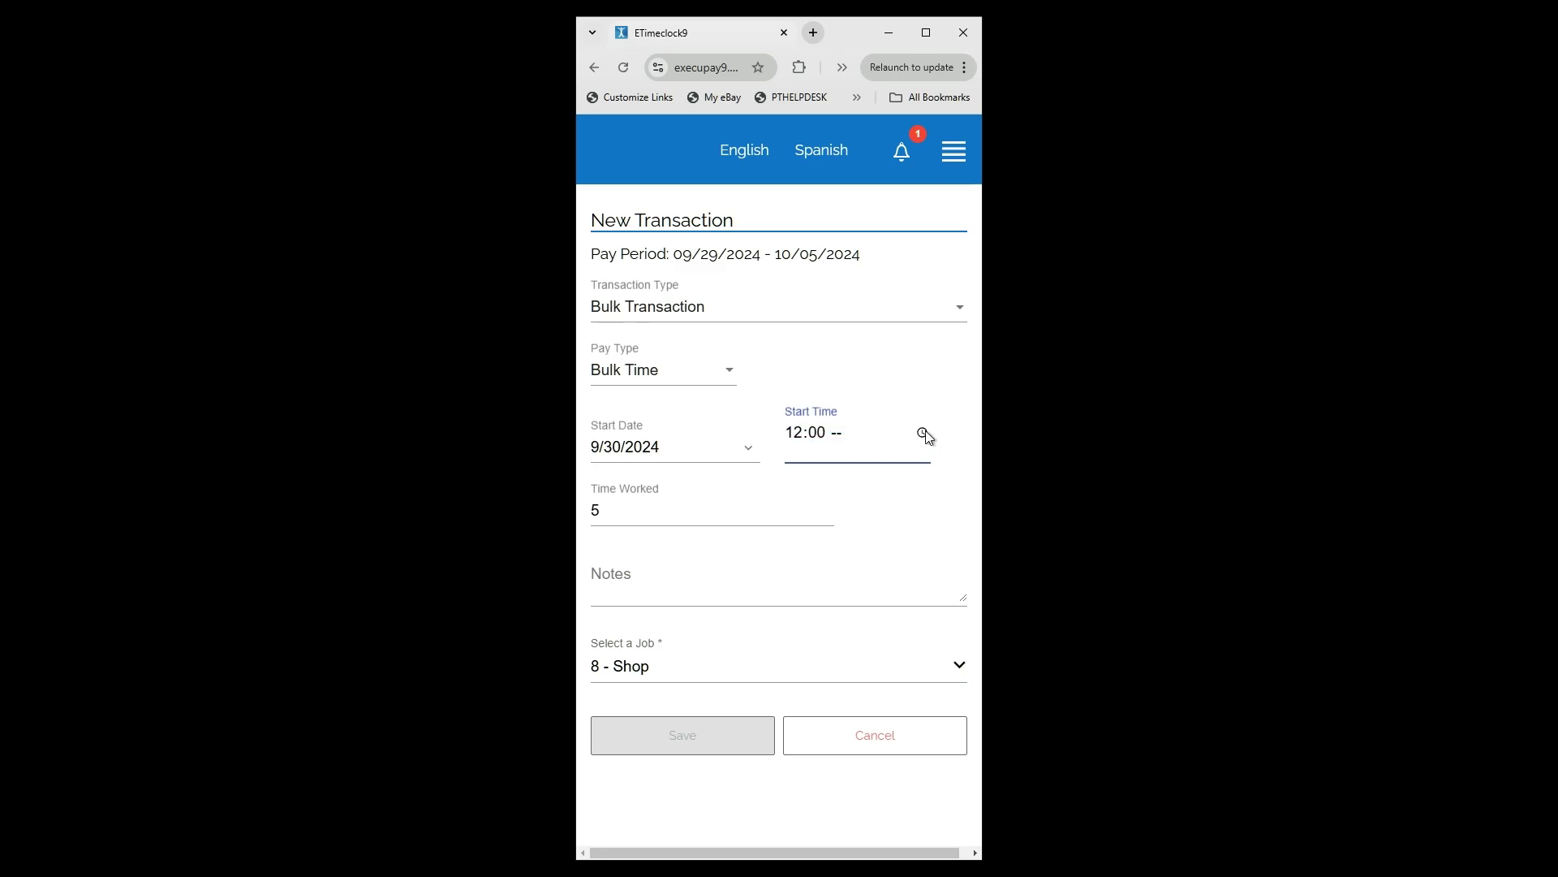
click(904, 475)
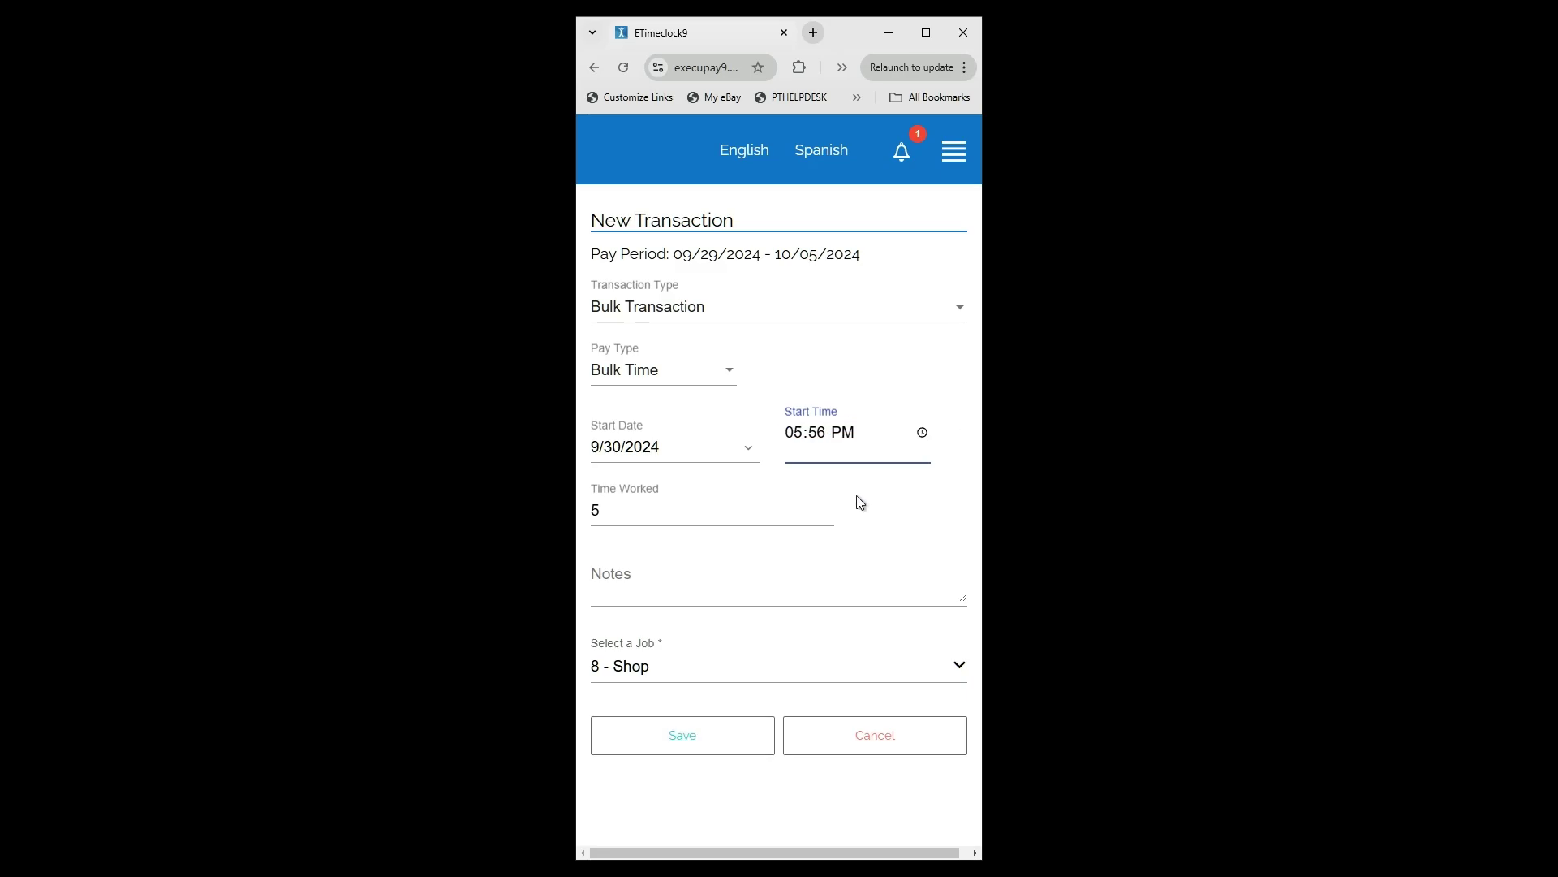
click(696, 698)
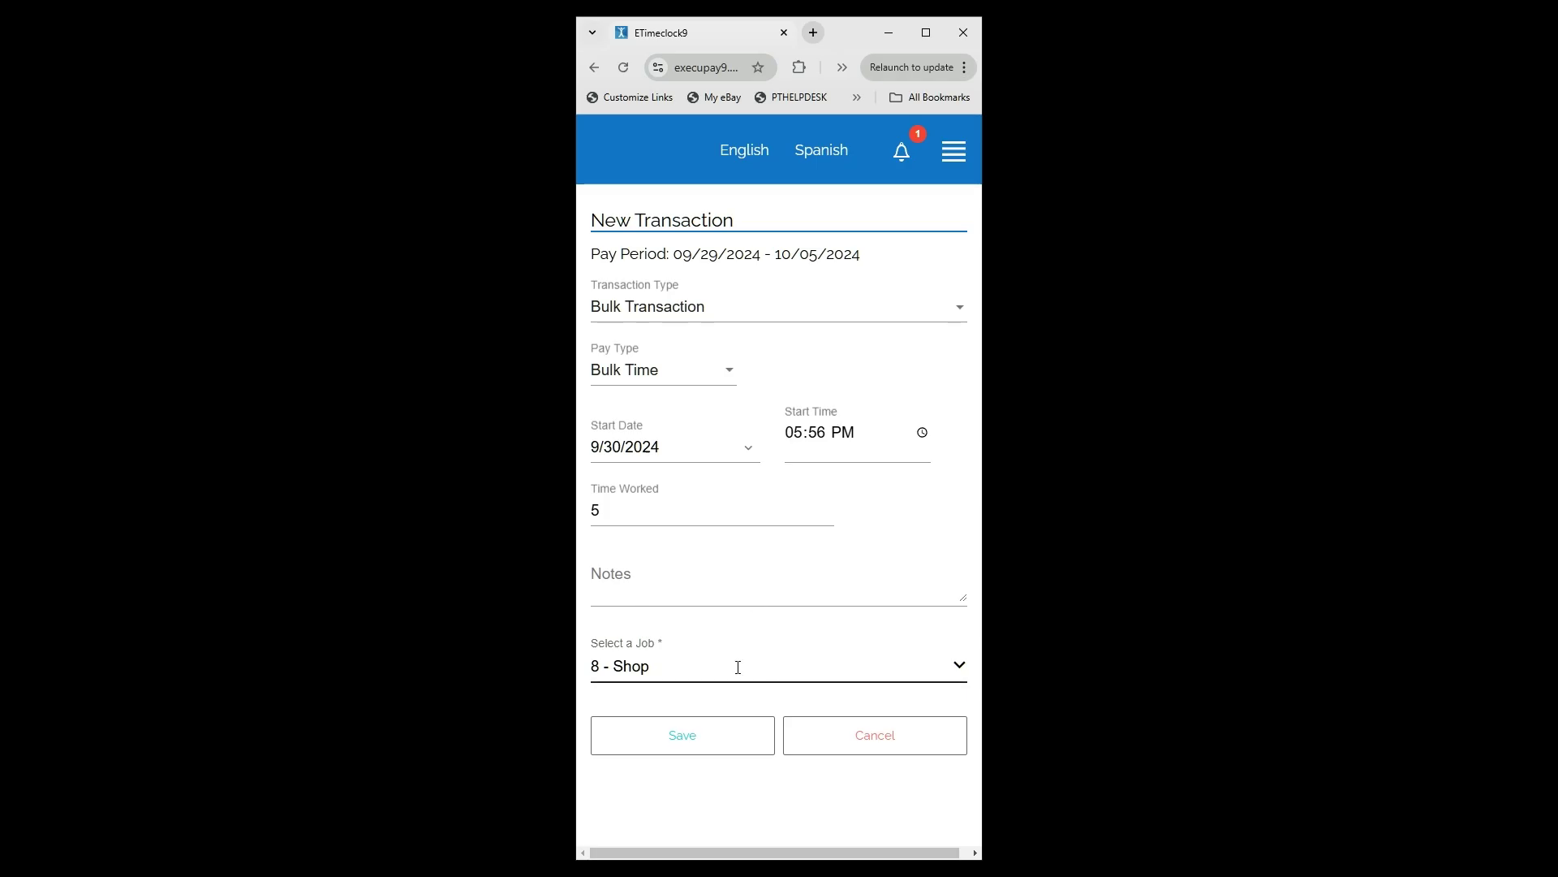
click(845, 433)
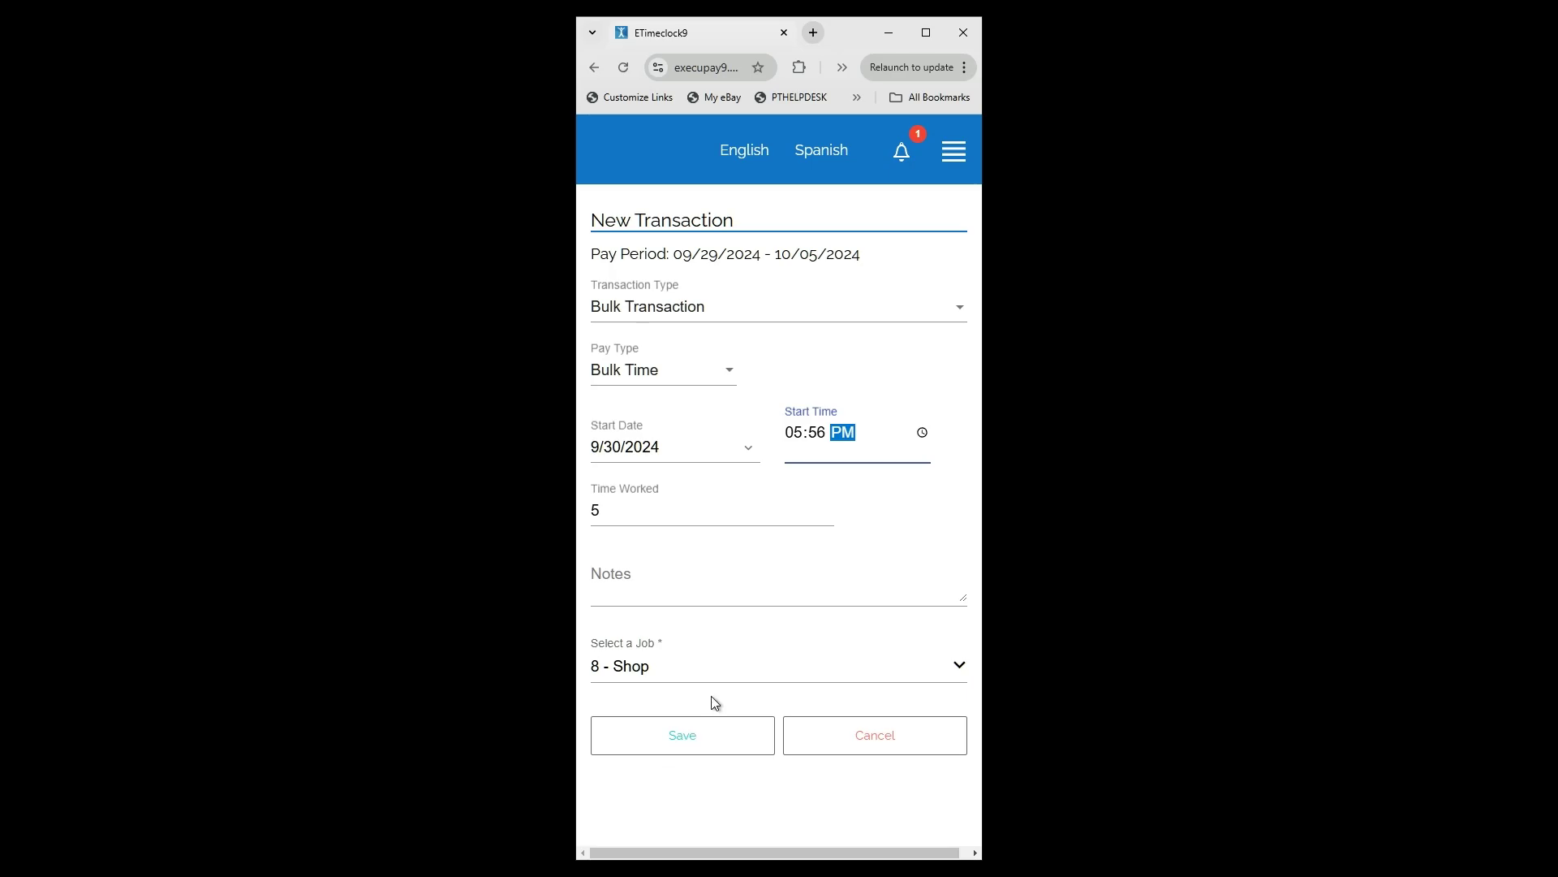
Save the second bulk transaction and review the entries and totals in the timesheet
click(685, 736)
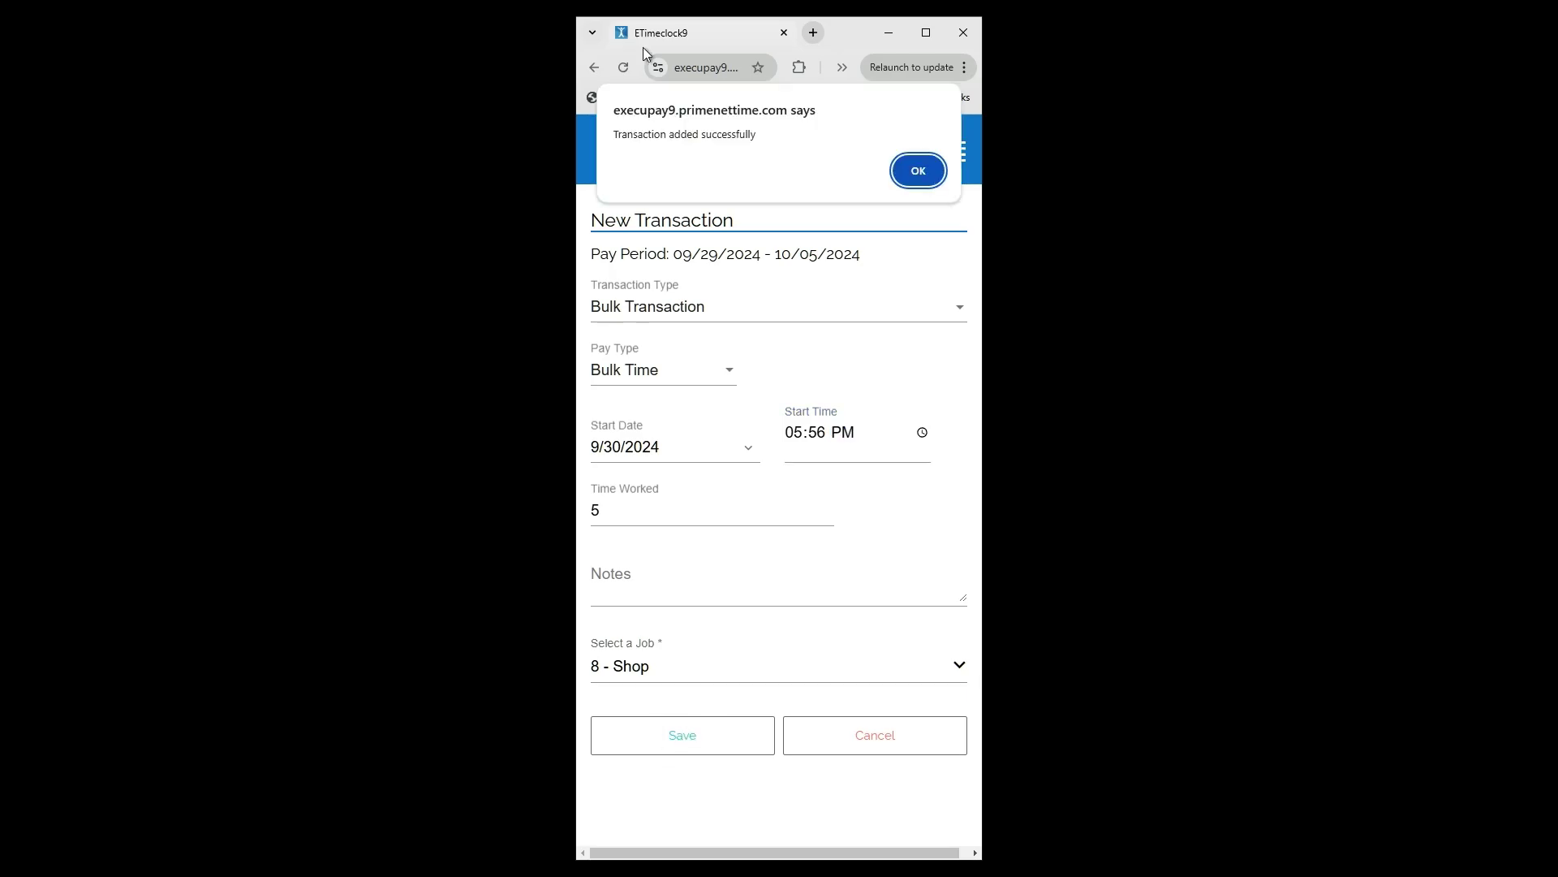
click(925, 174)
scroll(739, 650, down, 10)
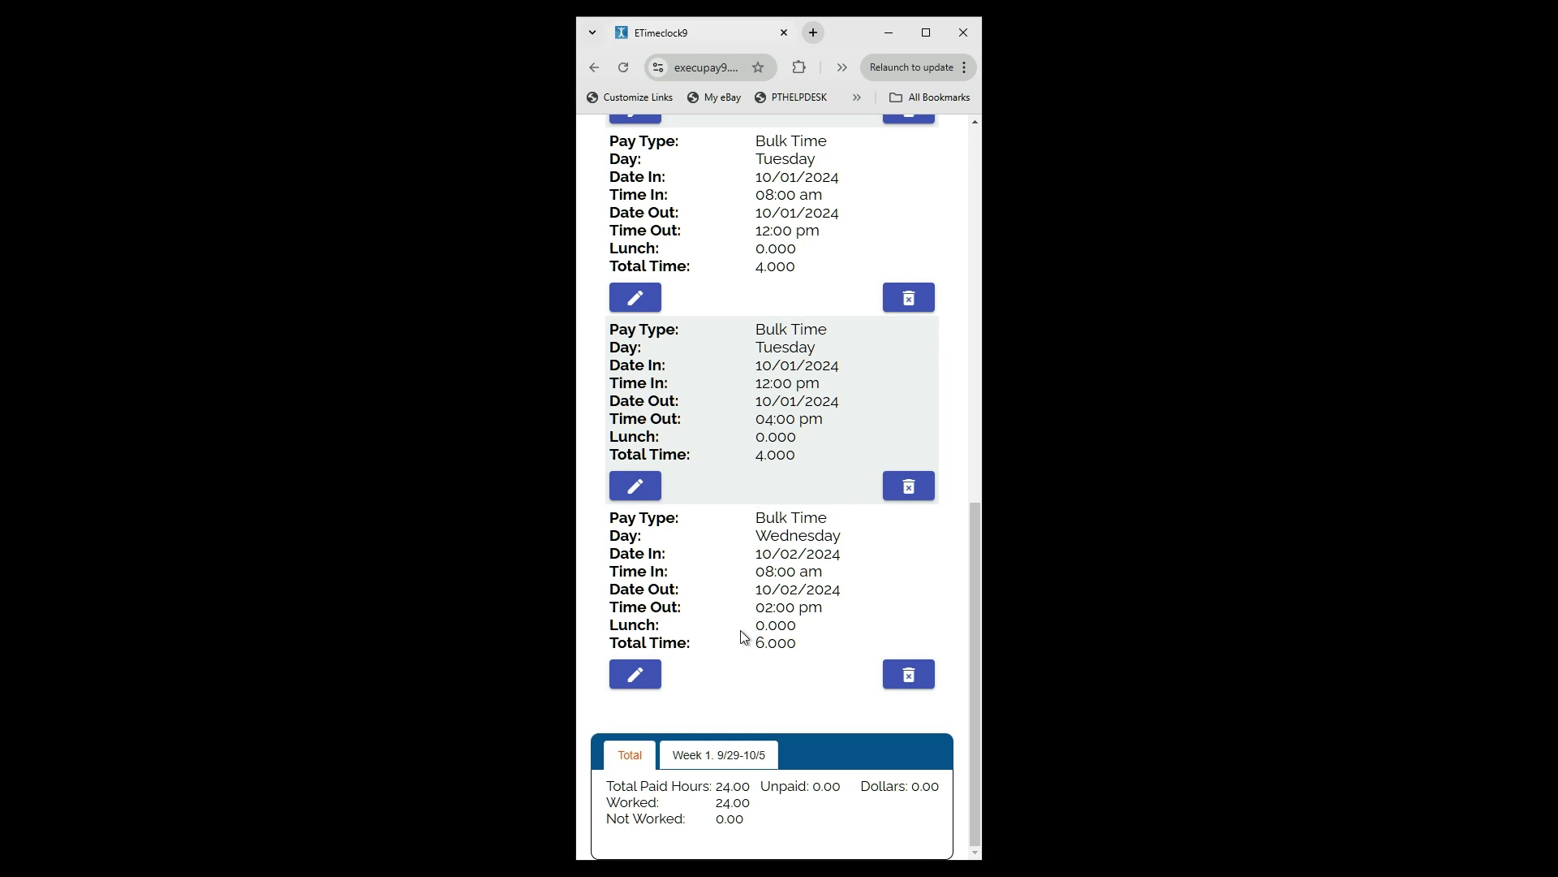
scroll(709, 497, up, 10)
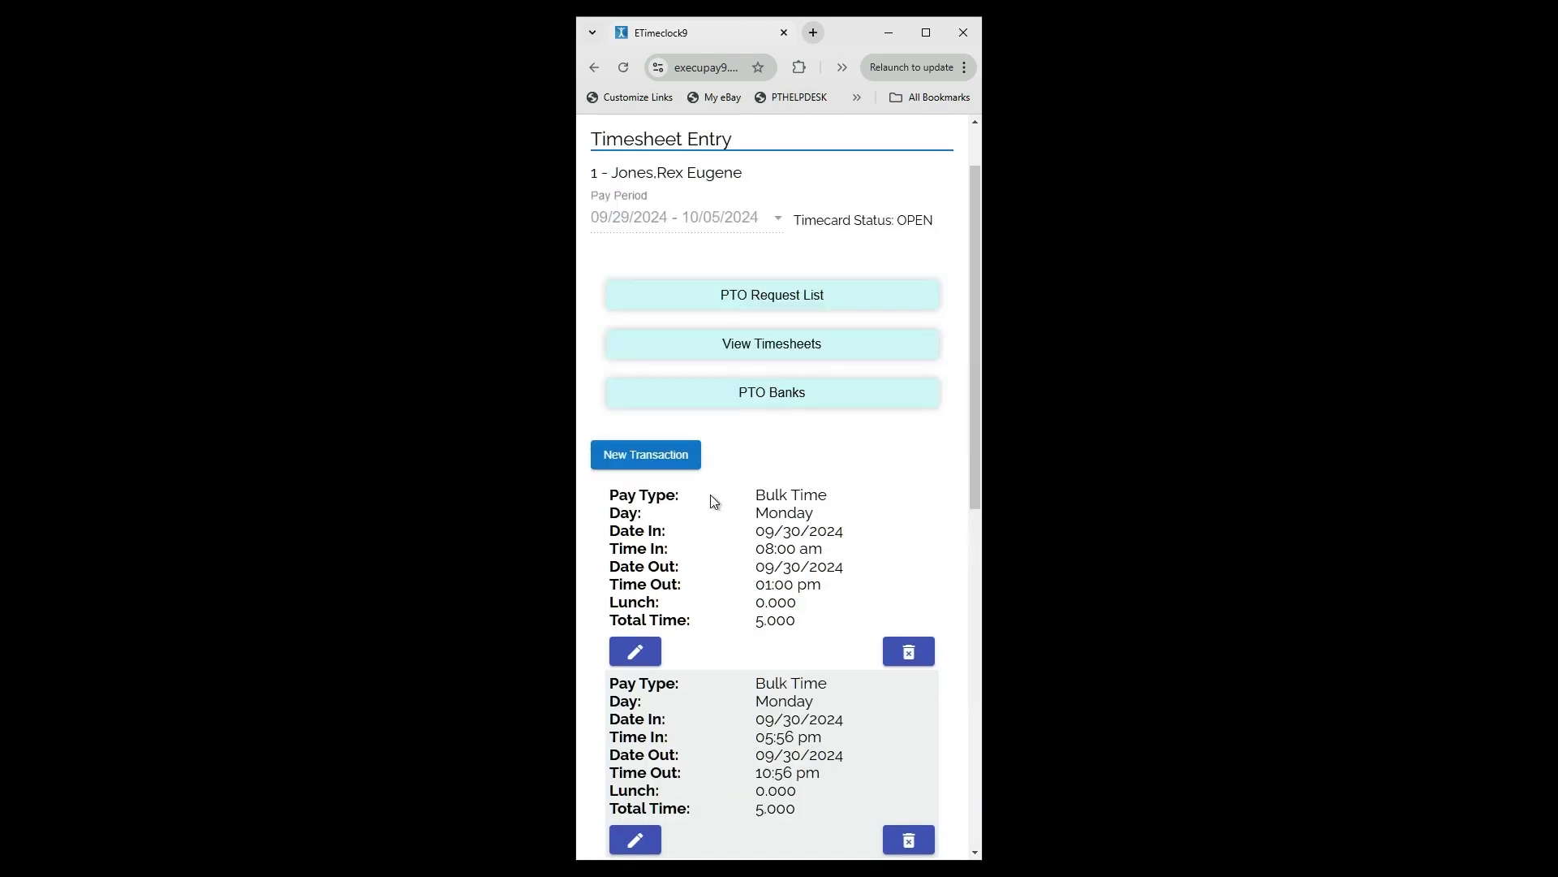
View the timesheet for the 09/29/2024 - 10/05/2024 pay period and examine its punches
click(704, 346)
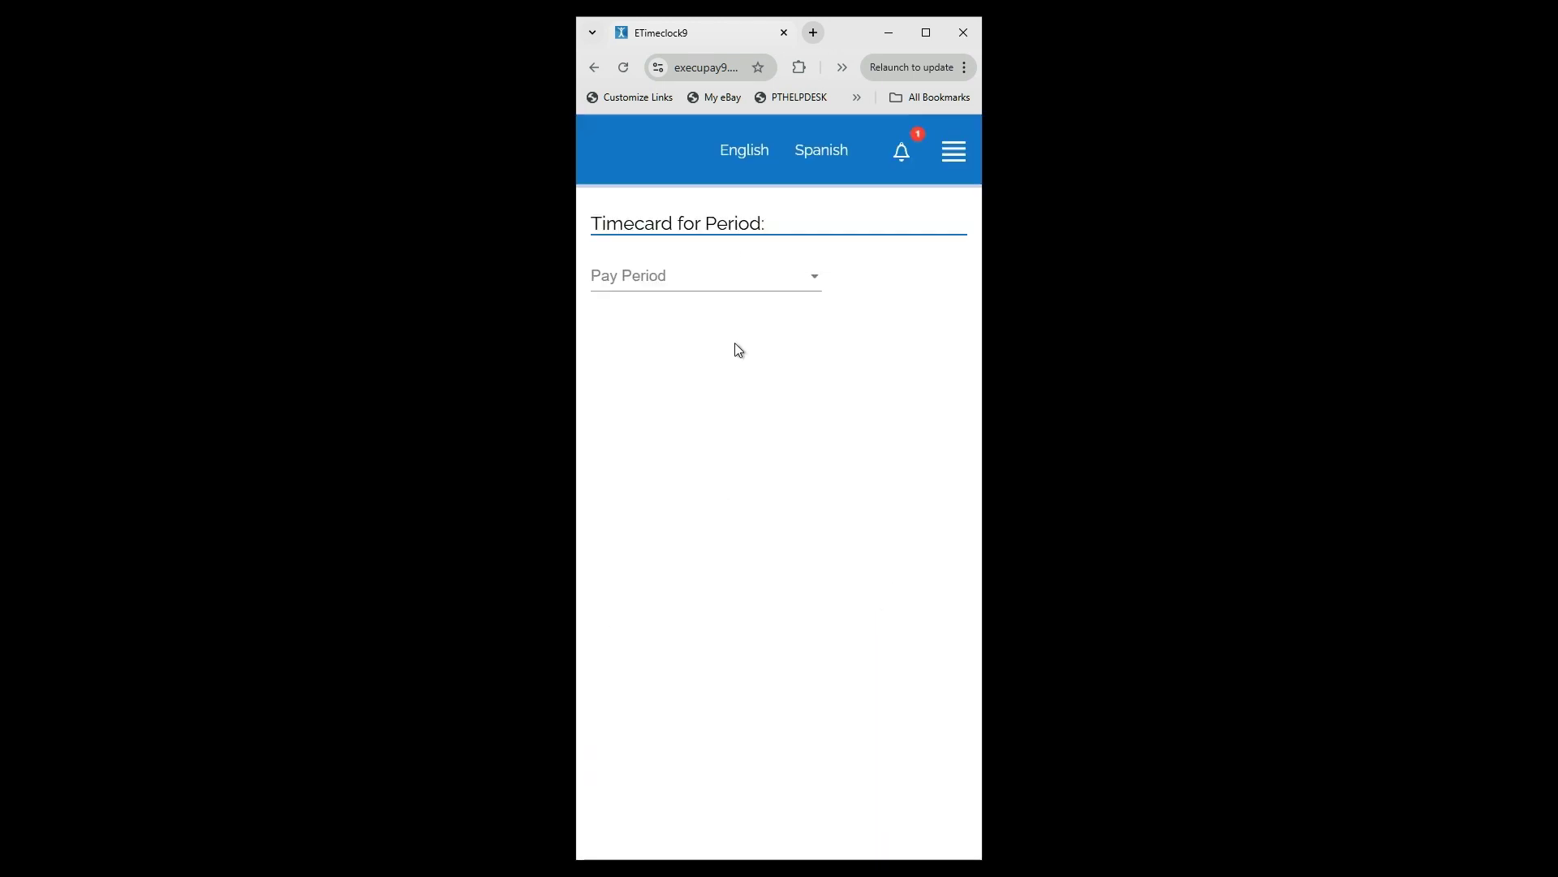
scroll(719, 491, down, 5)
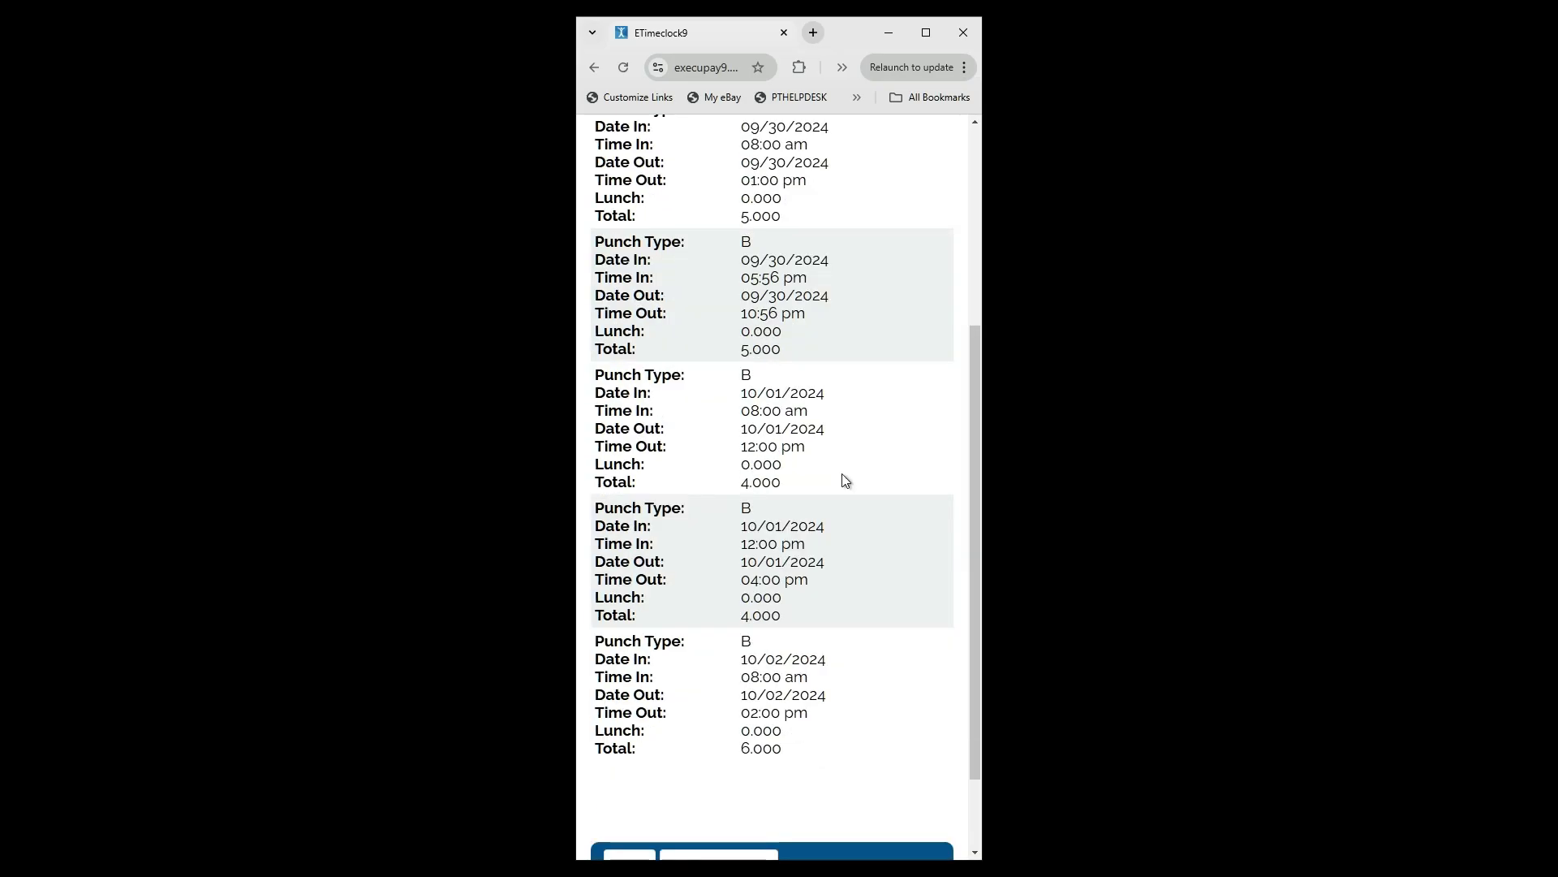
drag(716, 802, 741, 801)
scroll(748, 796, up, 5)
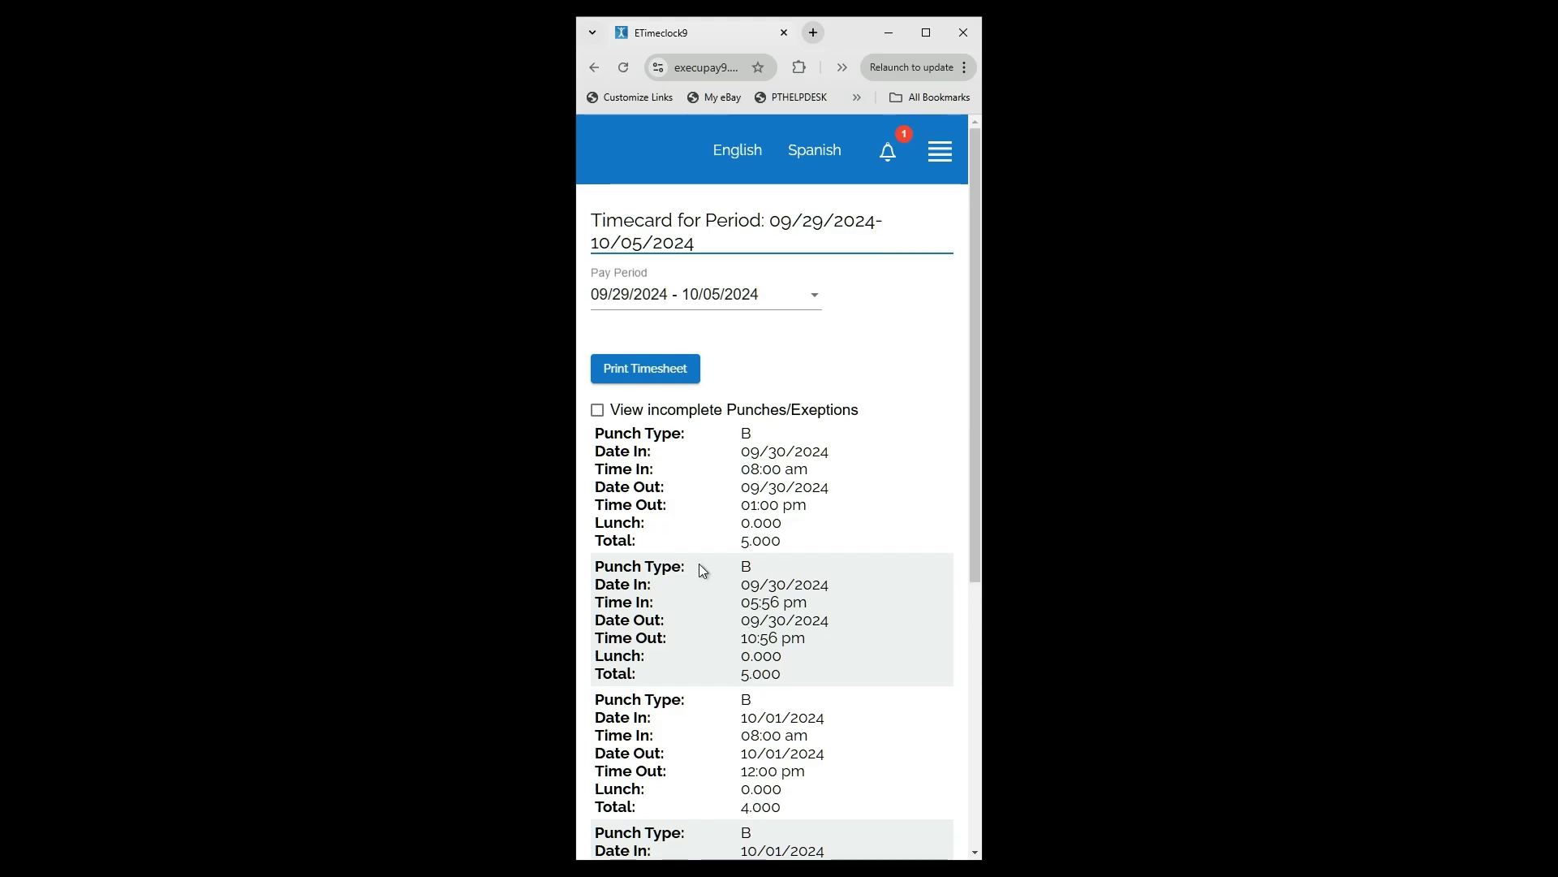
Return to Timesheet Entry and review the listed bulk time transactions for the pay period
click(941, 159)
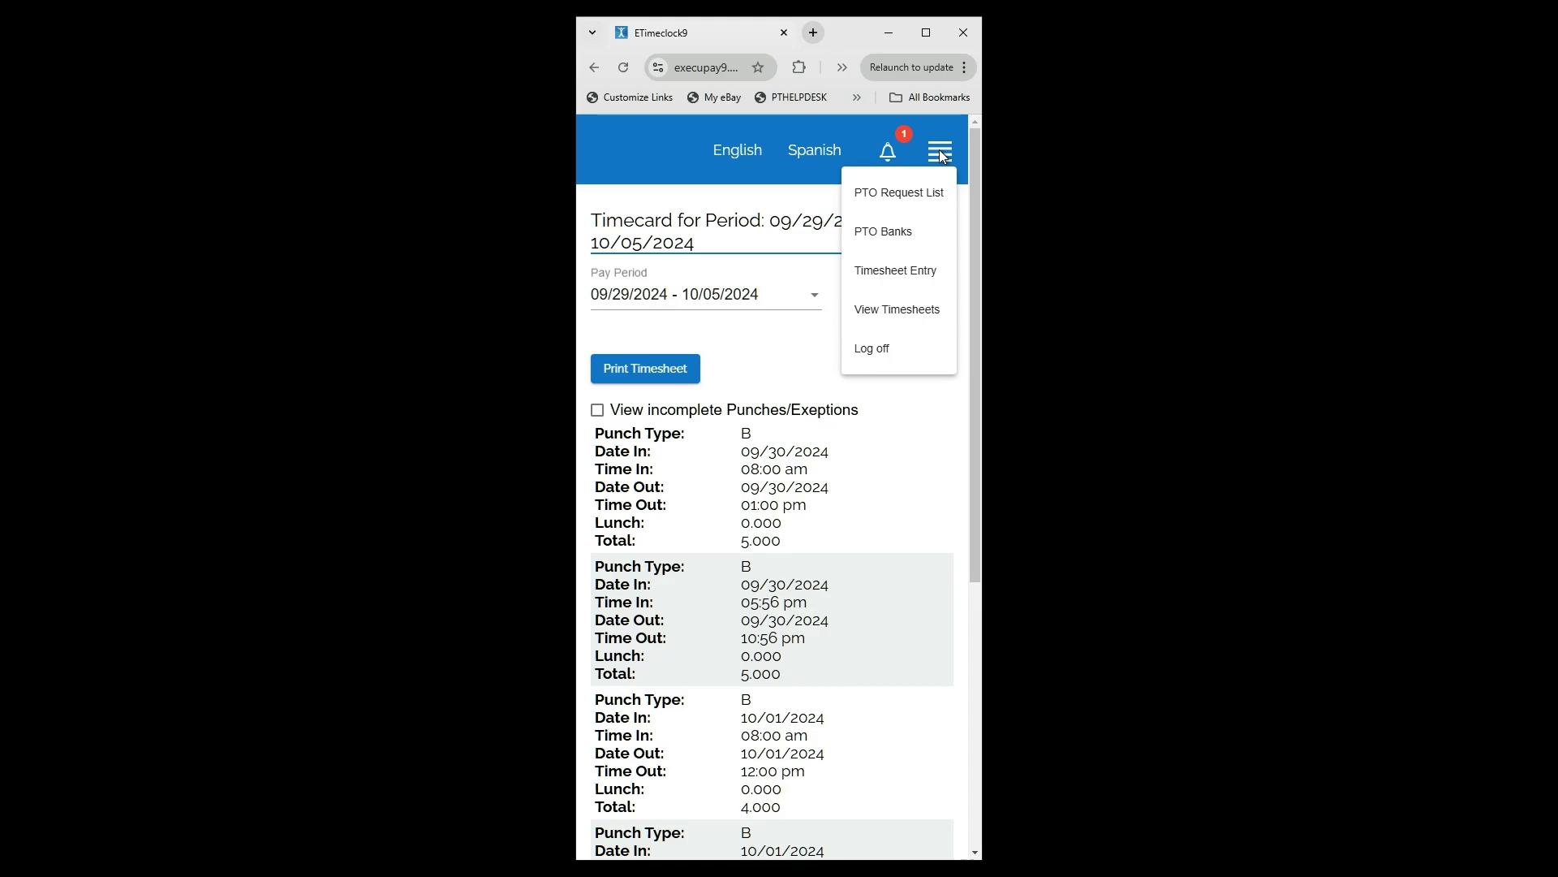
click(897, 282)
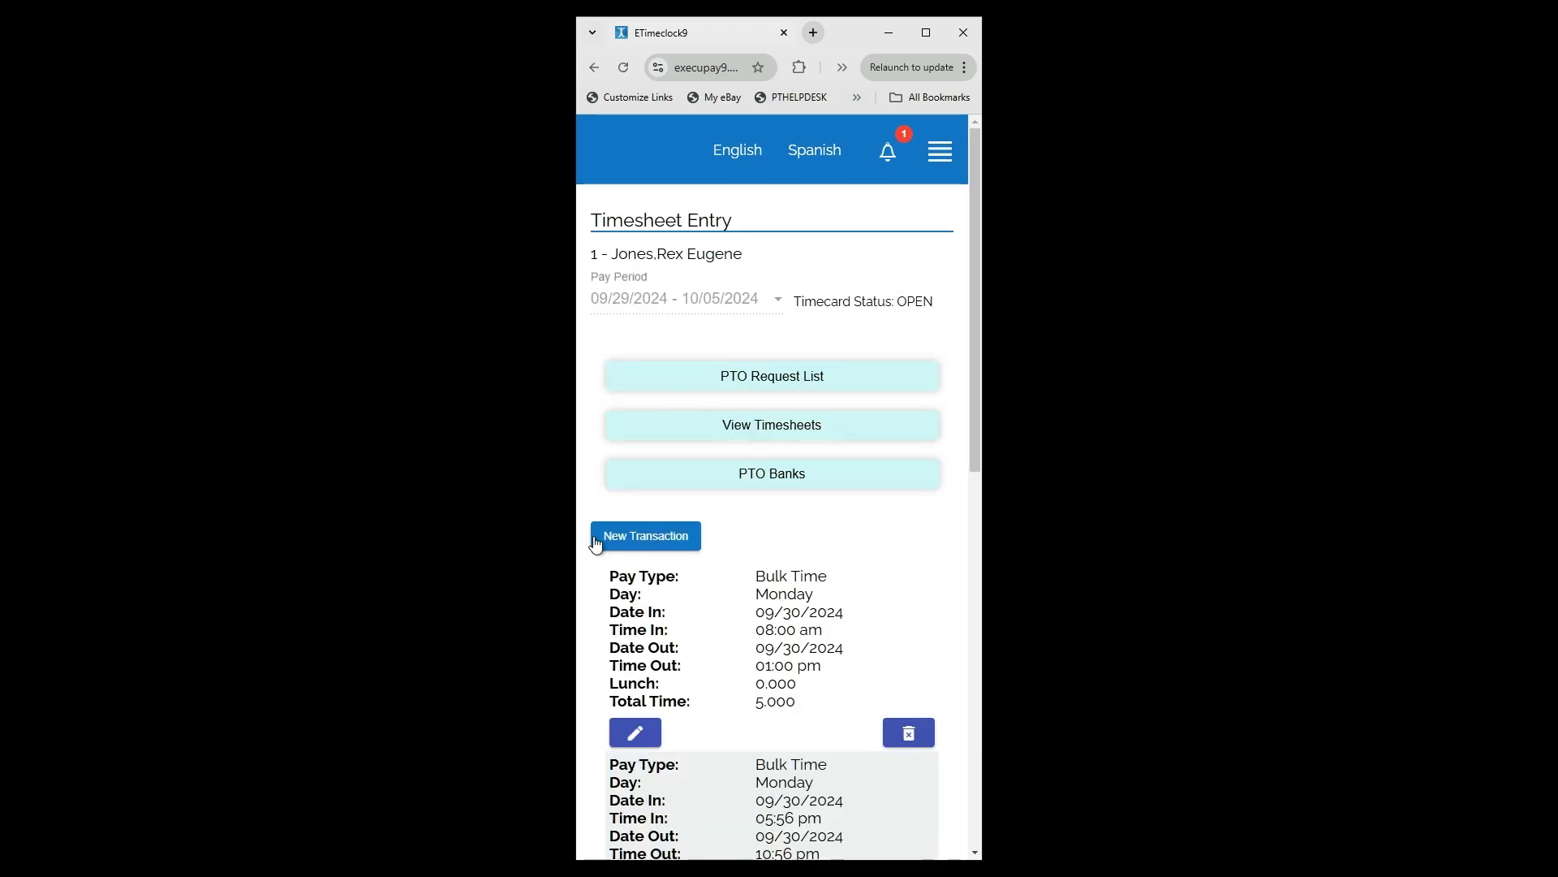
scroll(685, 665, down, 4)
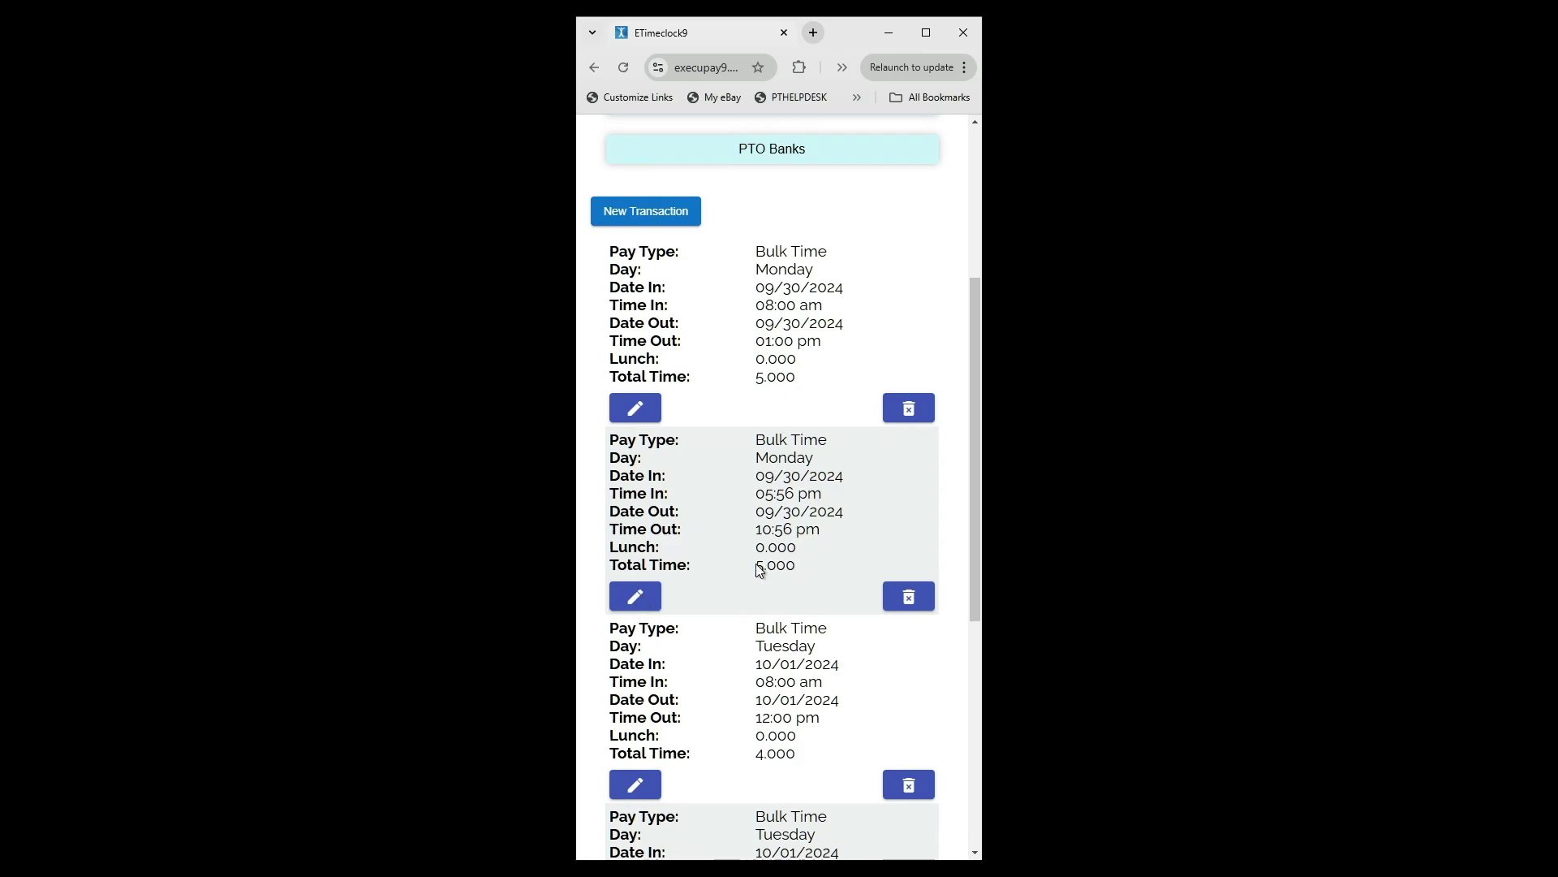
scroll(760, 569, down, 5)
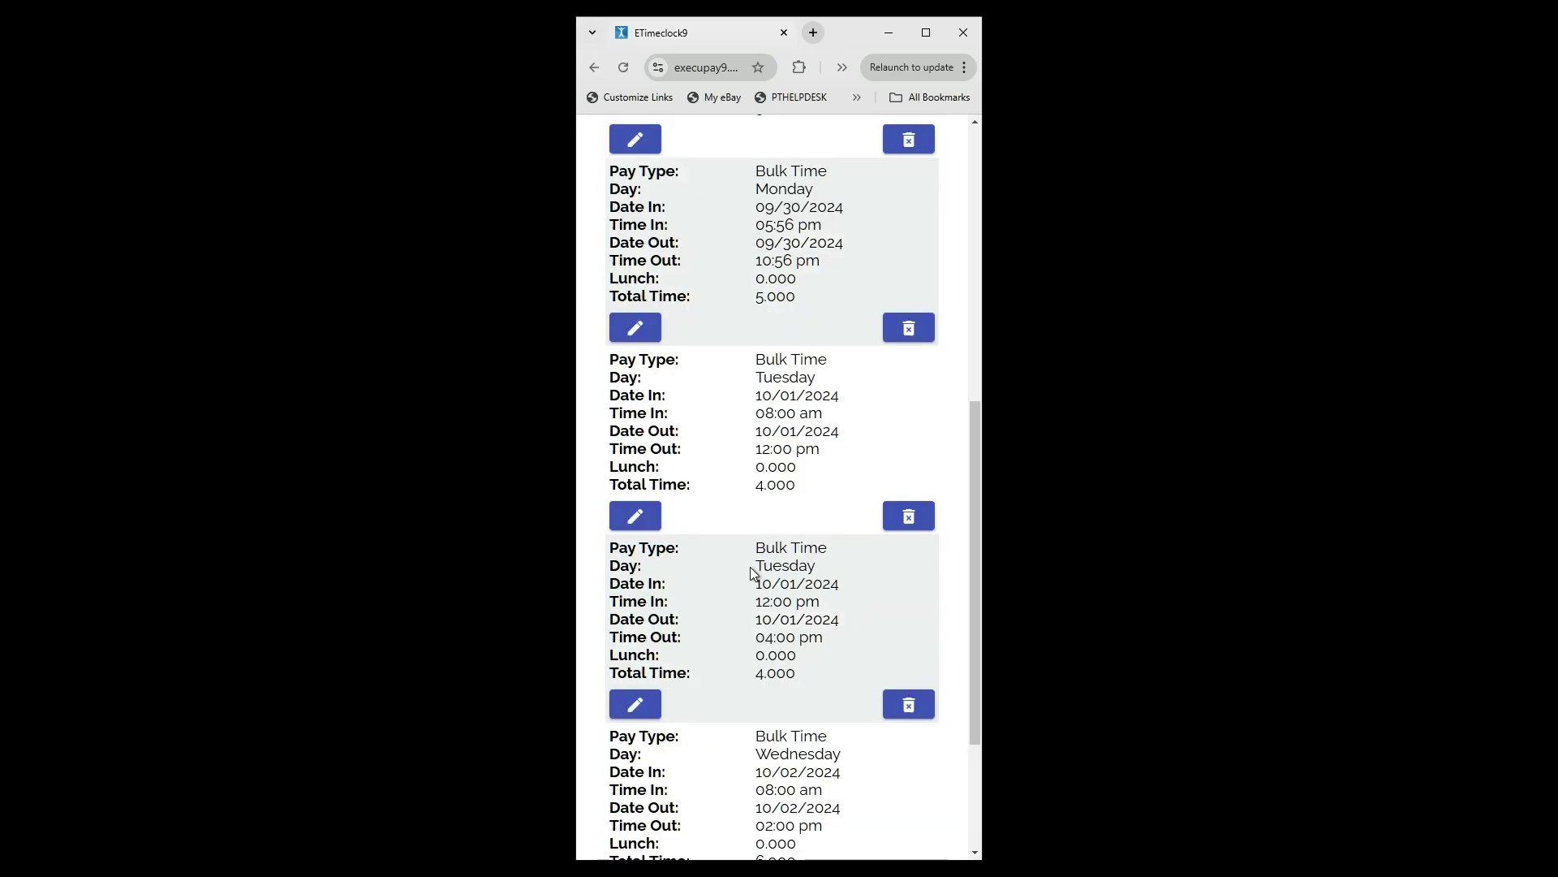
scroll(757, 586, down, 1)
scroll(750, 552, up, 10)
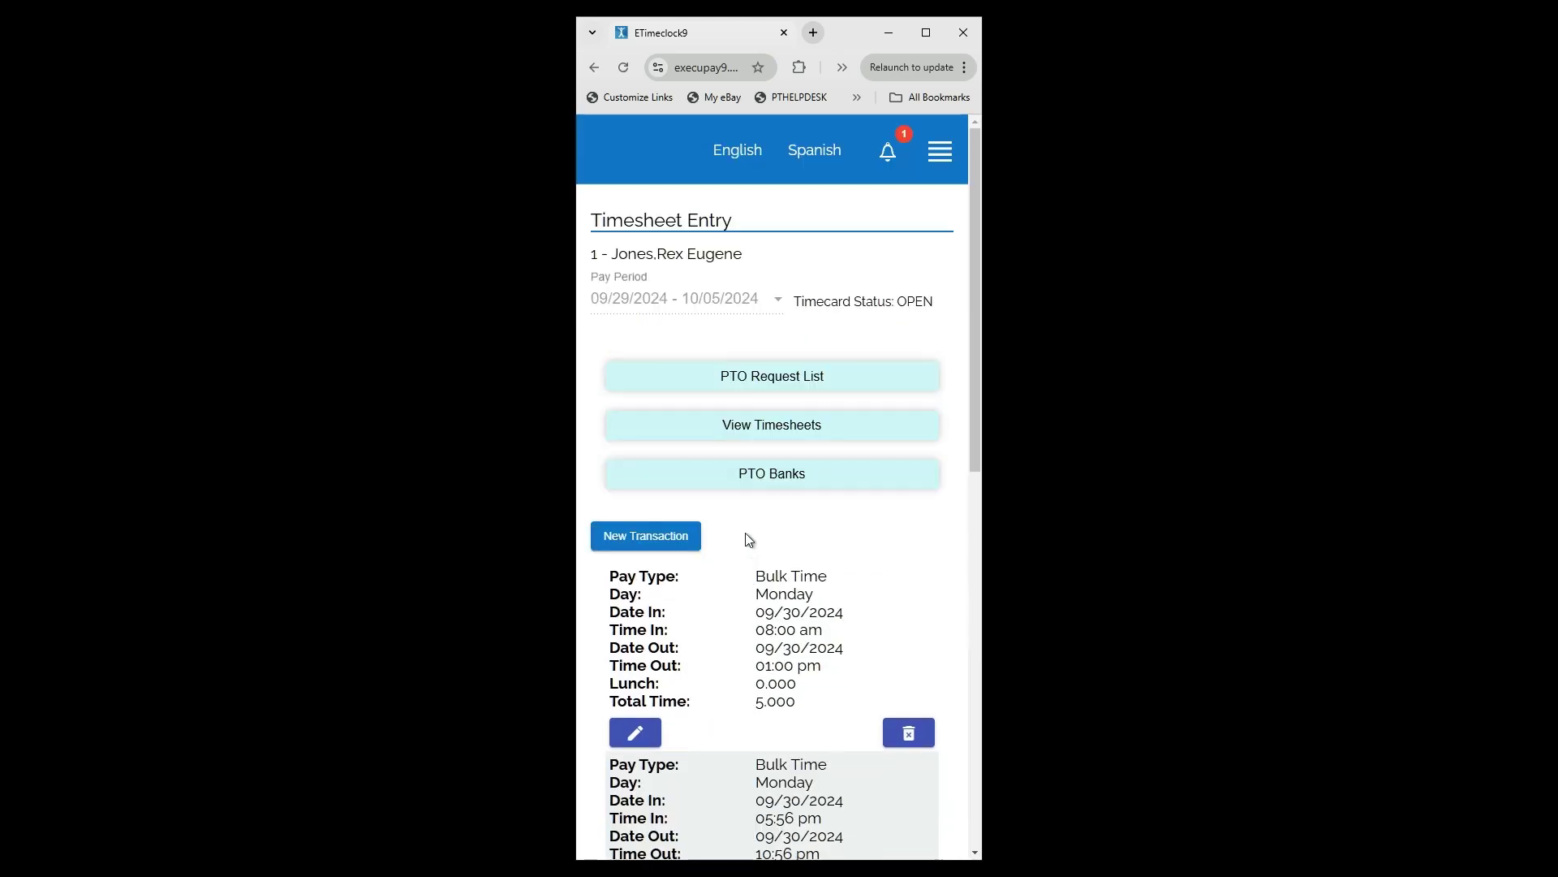
click(939, 152)
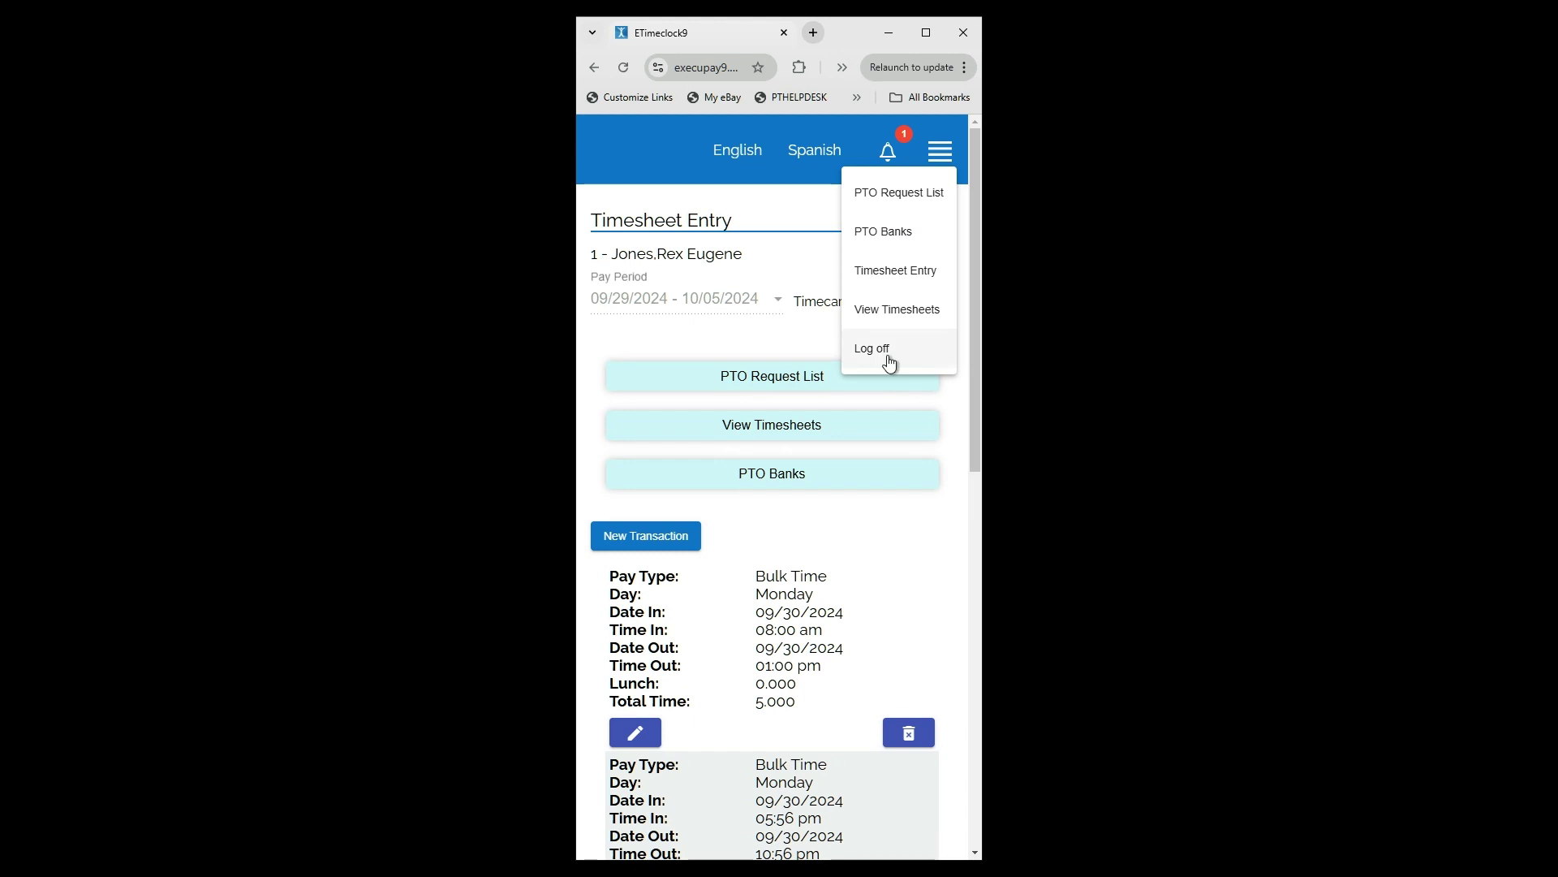
click(722, 341)
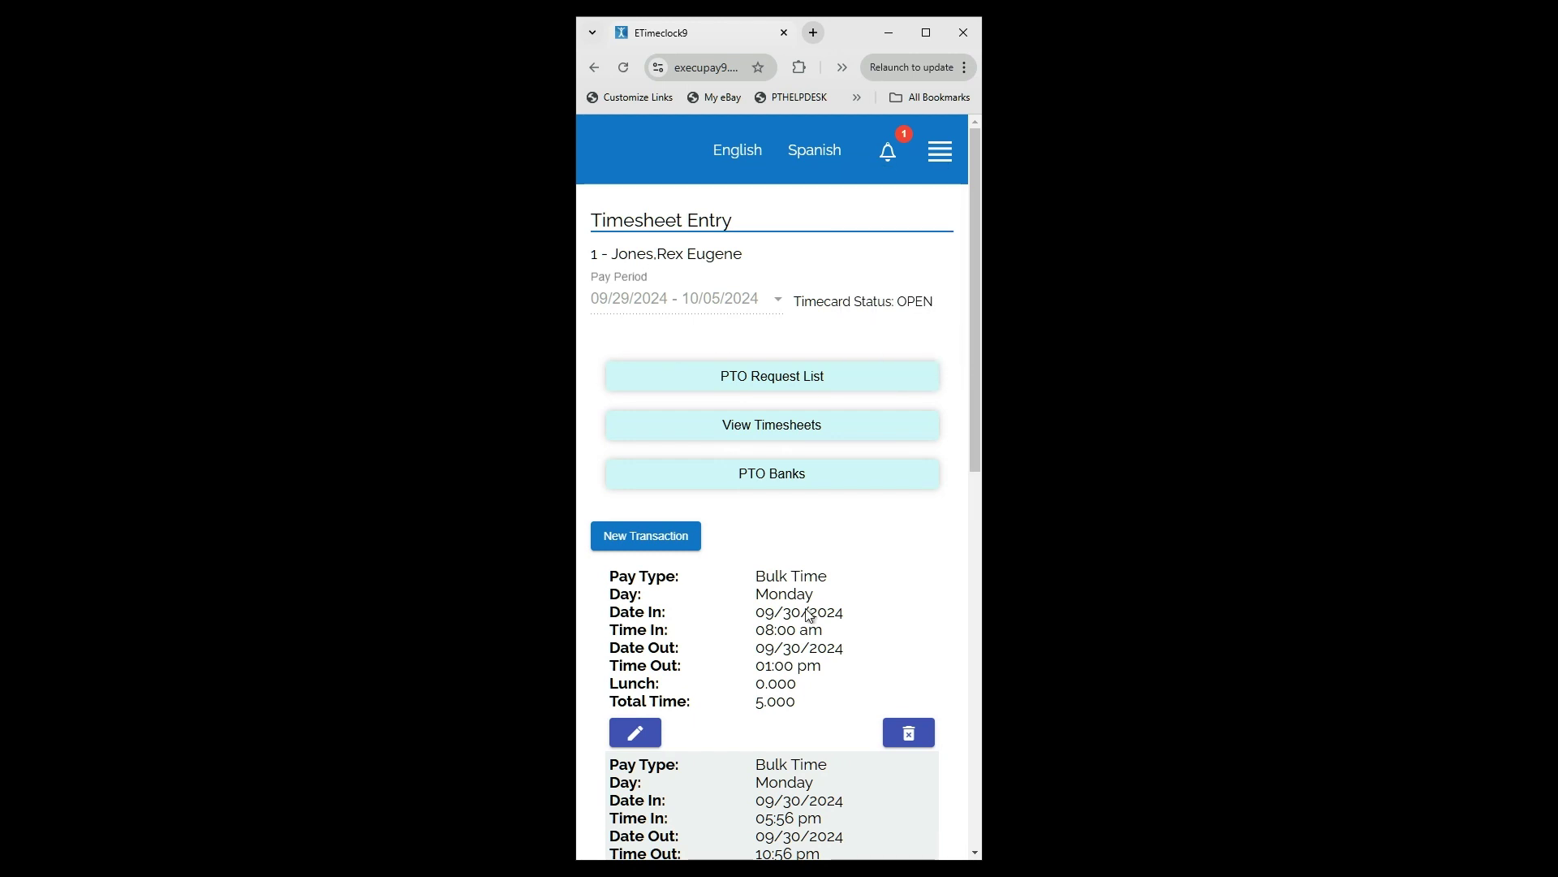